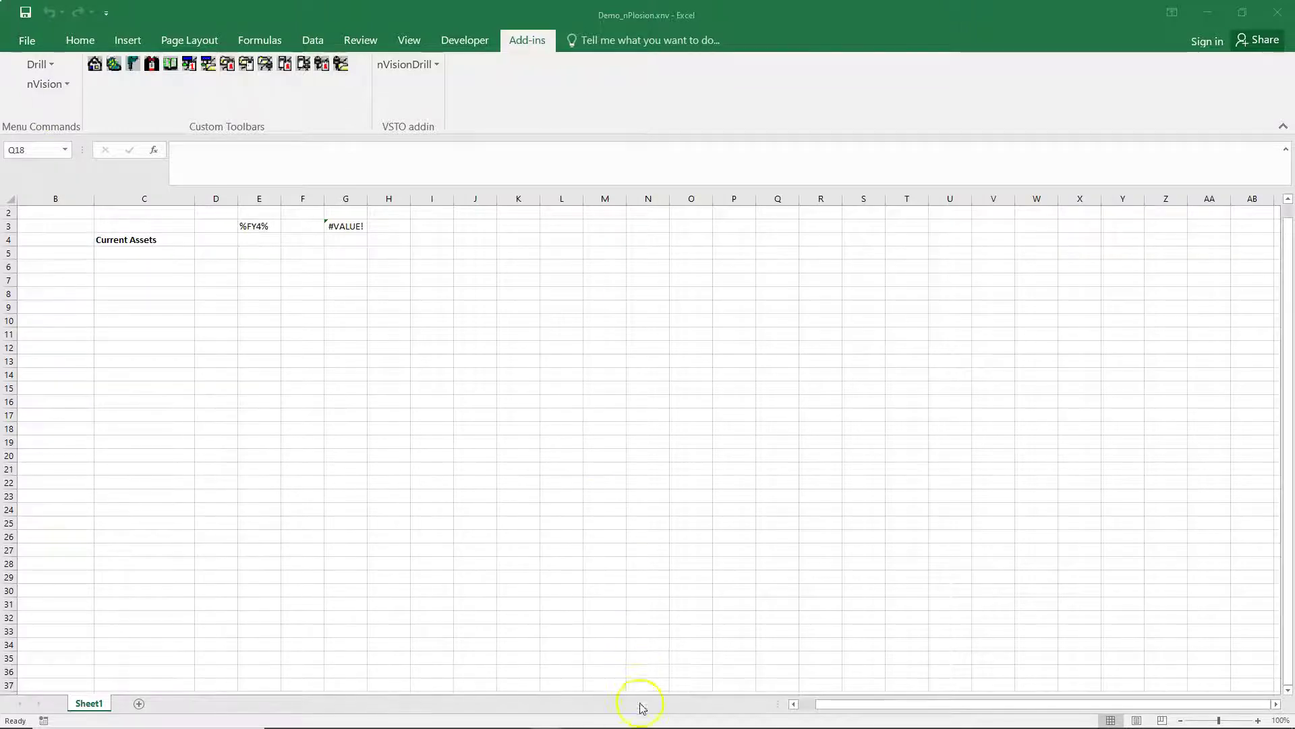
Switch to PS/nVision and review the DEMO_N1 report request, then minimize its window.
left_click(481, 721)
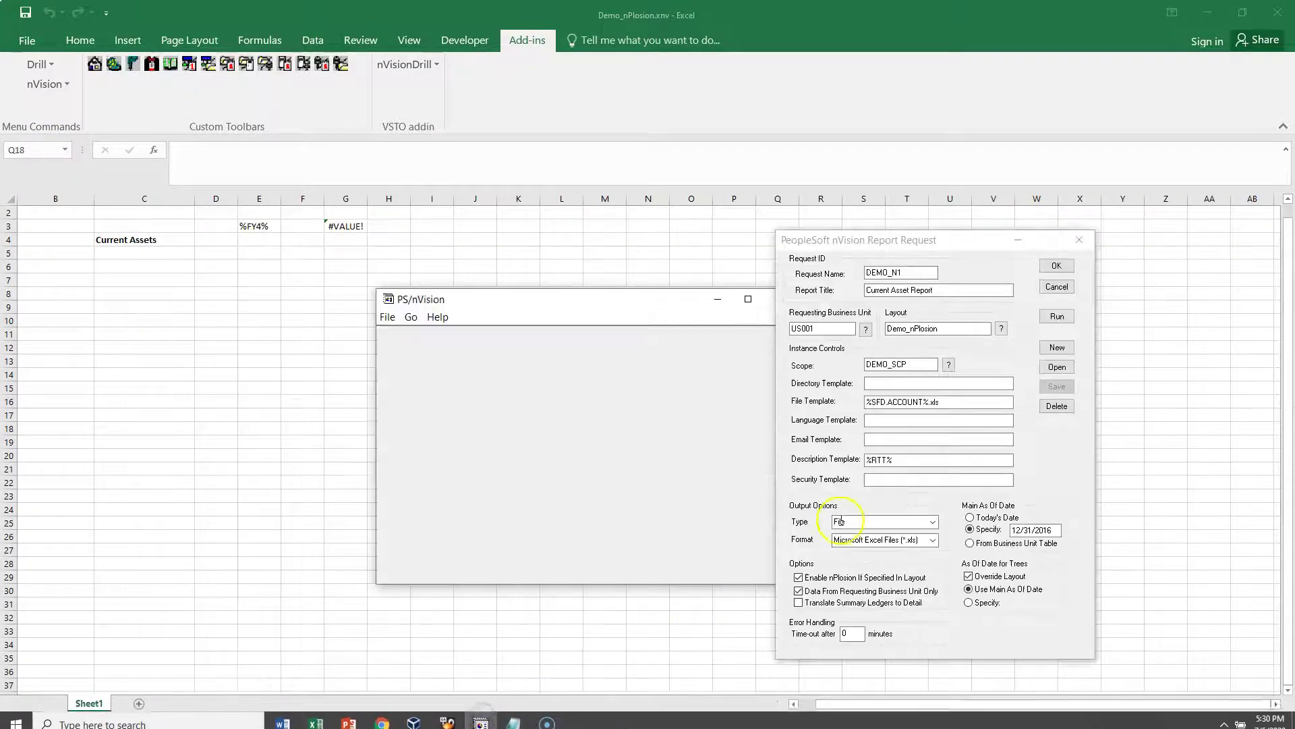
left_click(911, 255)
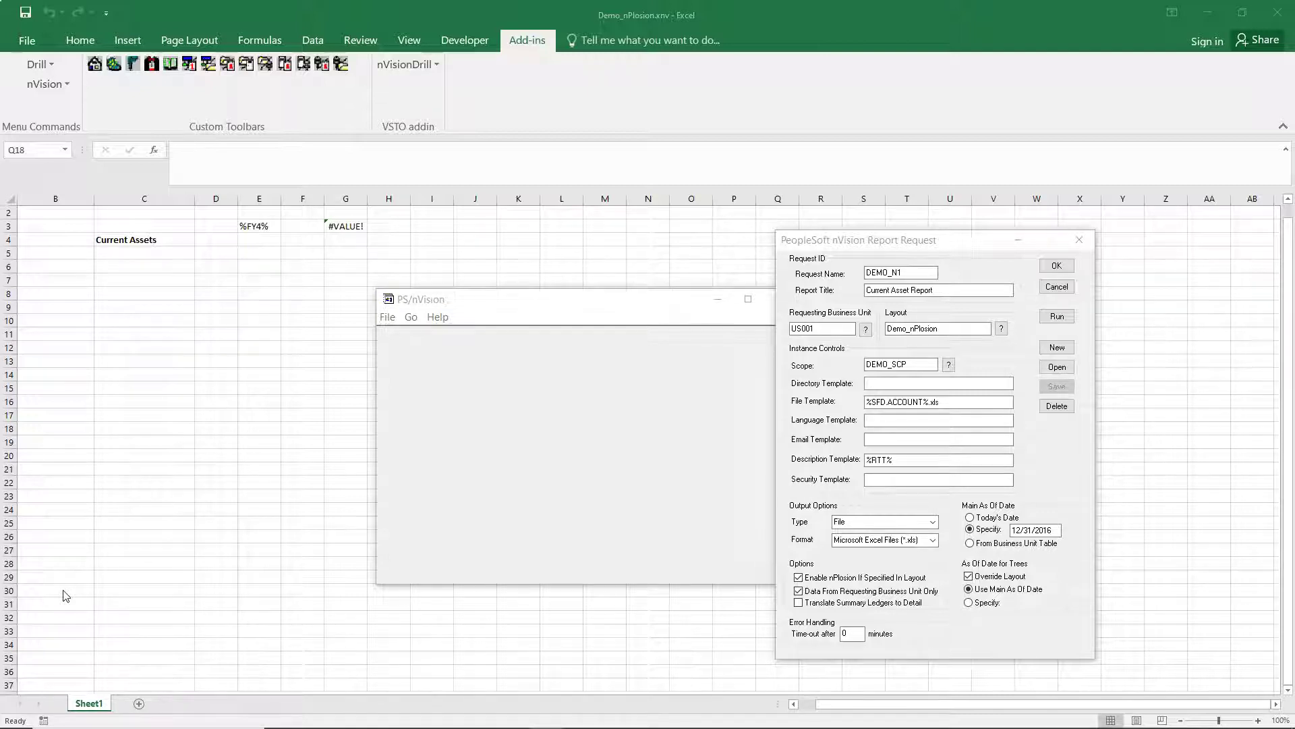
left_click(718, 307)
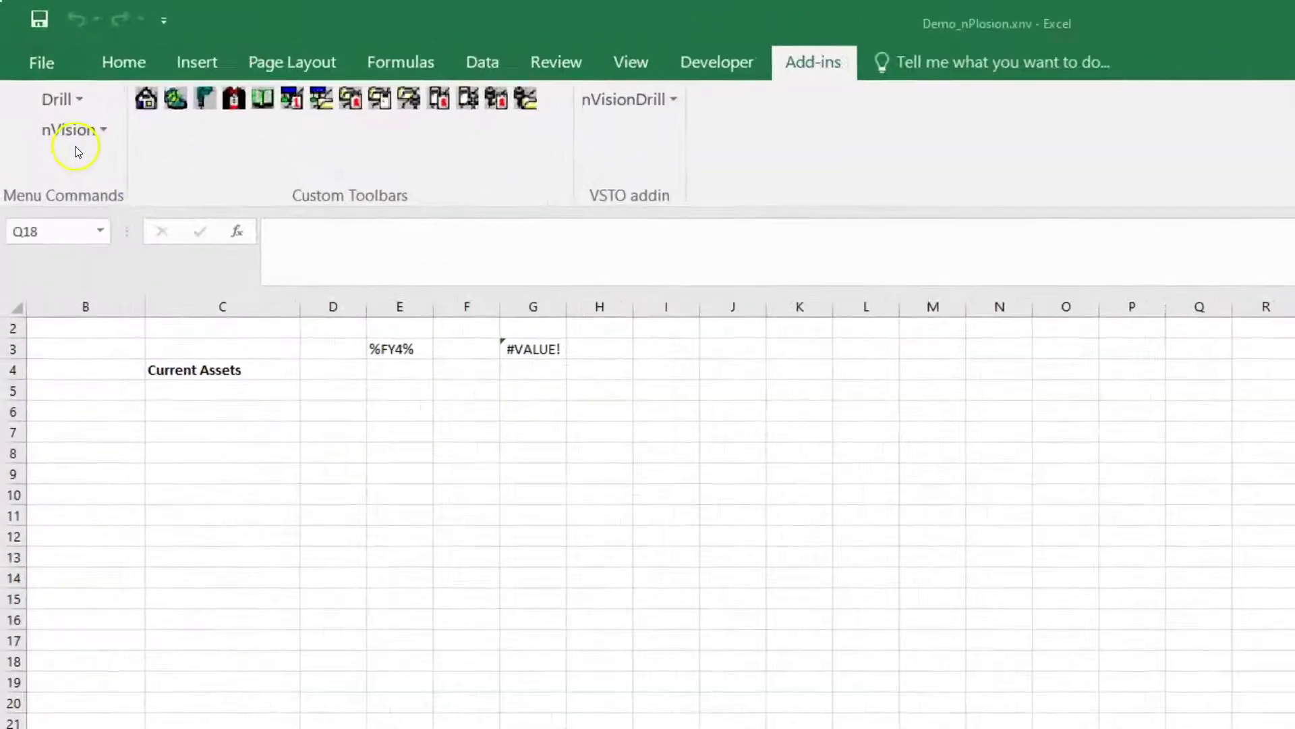
Save the open nVision layout under the new name Demo_Variable.xnv.
left_click(76, 138)
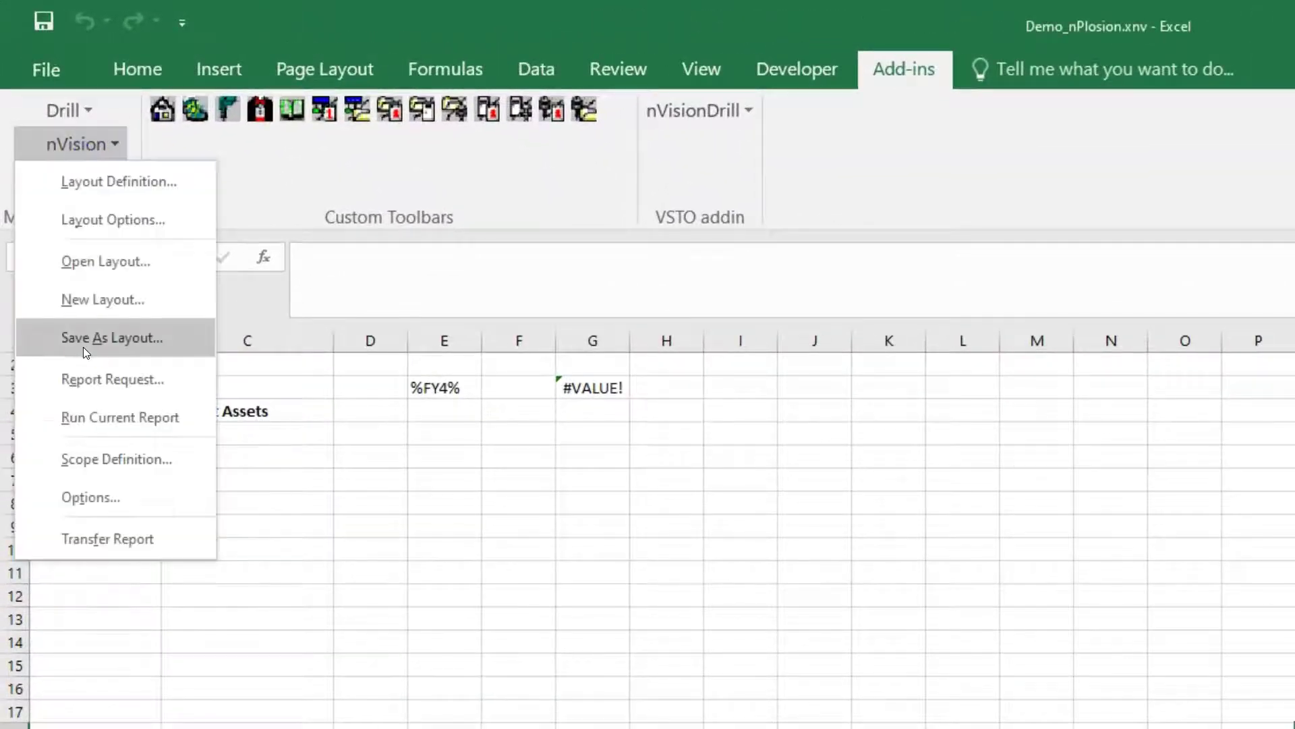
left_click(83, 343)
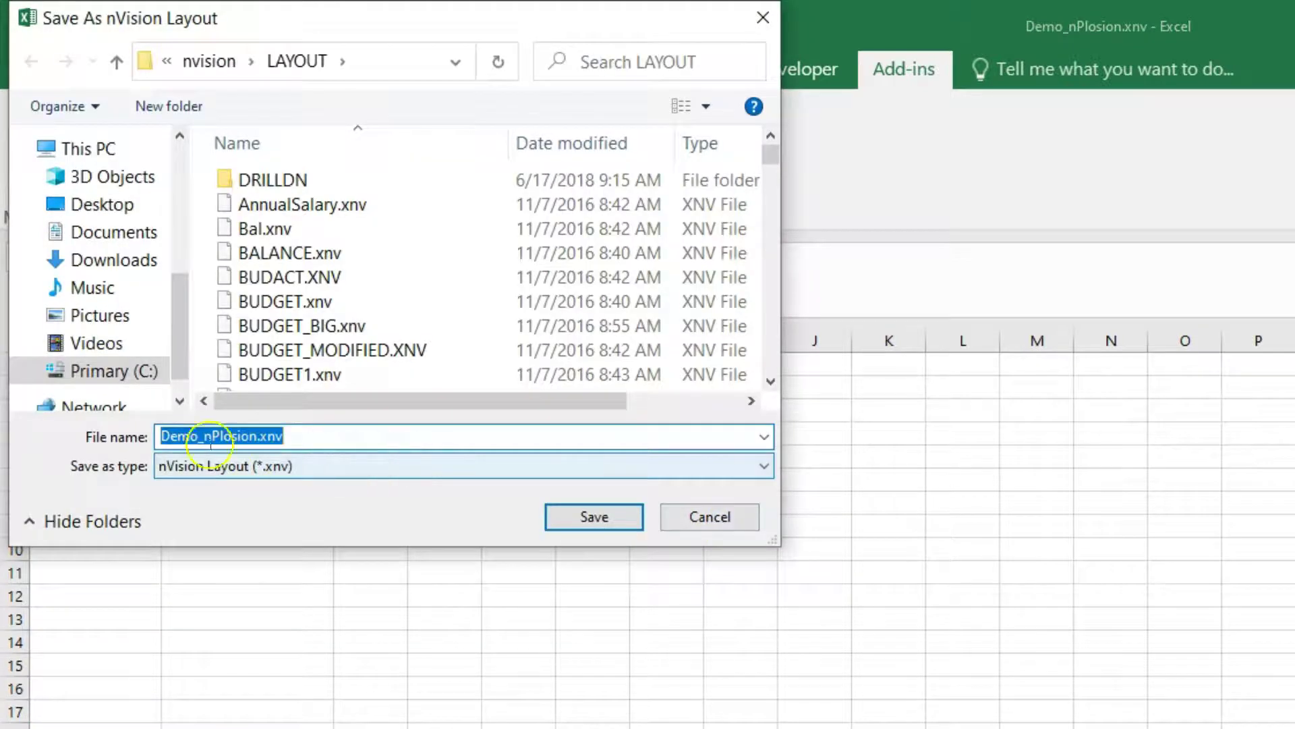
left_click(207, 435)
left_click_drag(207, 435, 255, 436)
type("Variable")
left_click(589, 526)
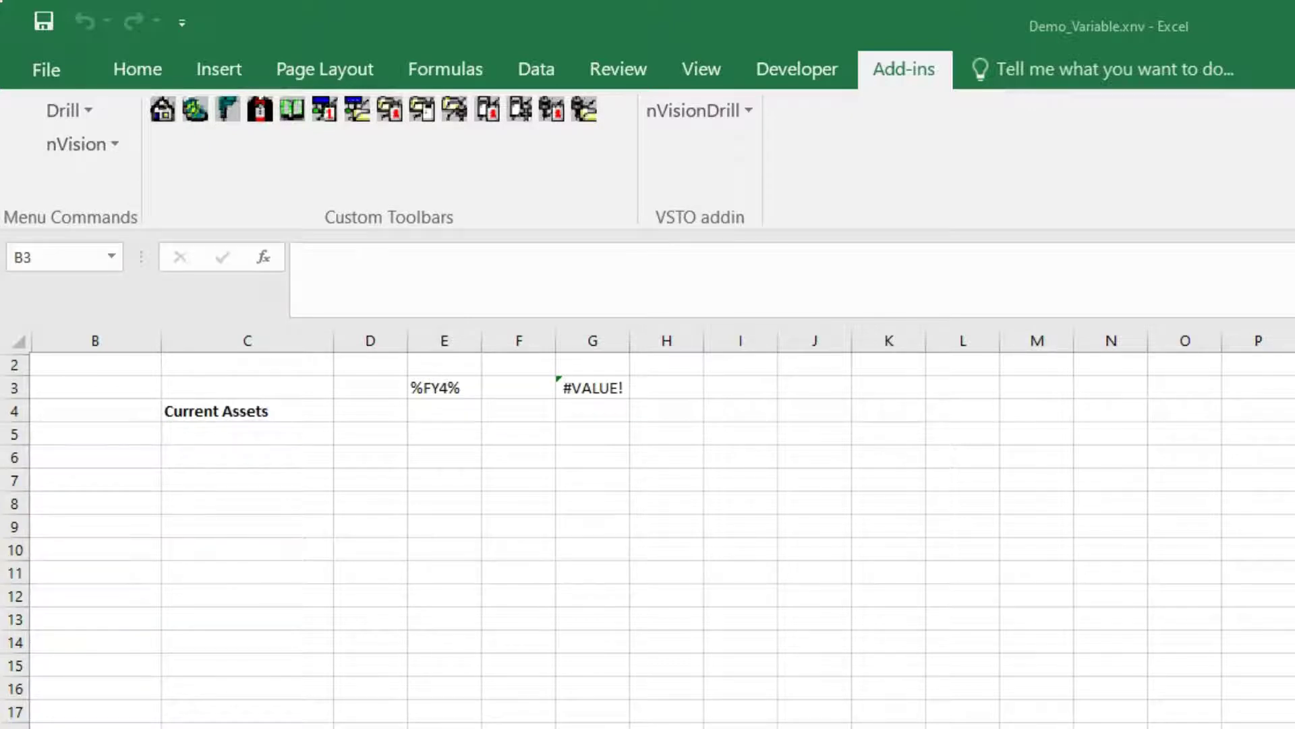
Insert three blank rows above the row holding the %FY4% column heading.
left_click(11, 388)
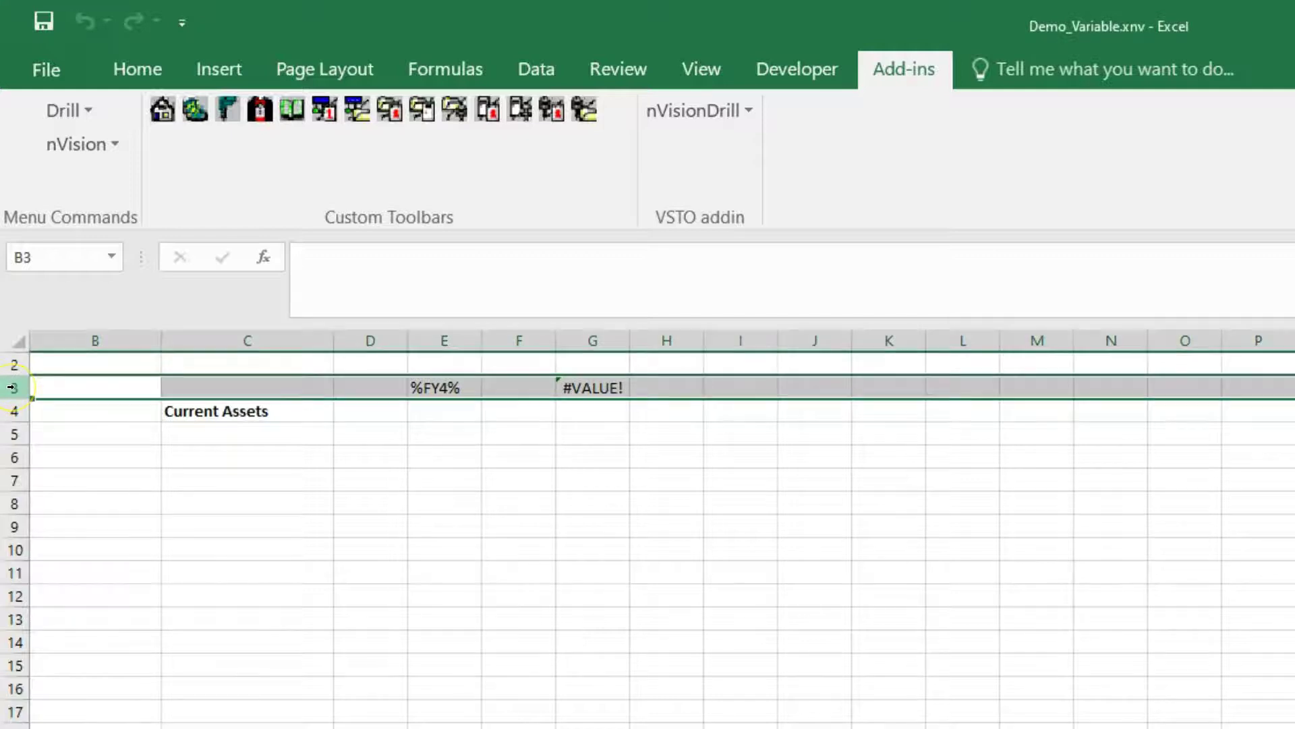
right_click(11, 387)
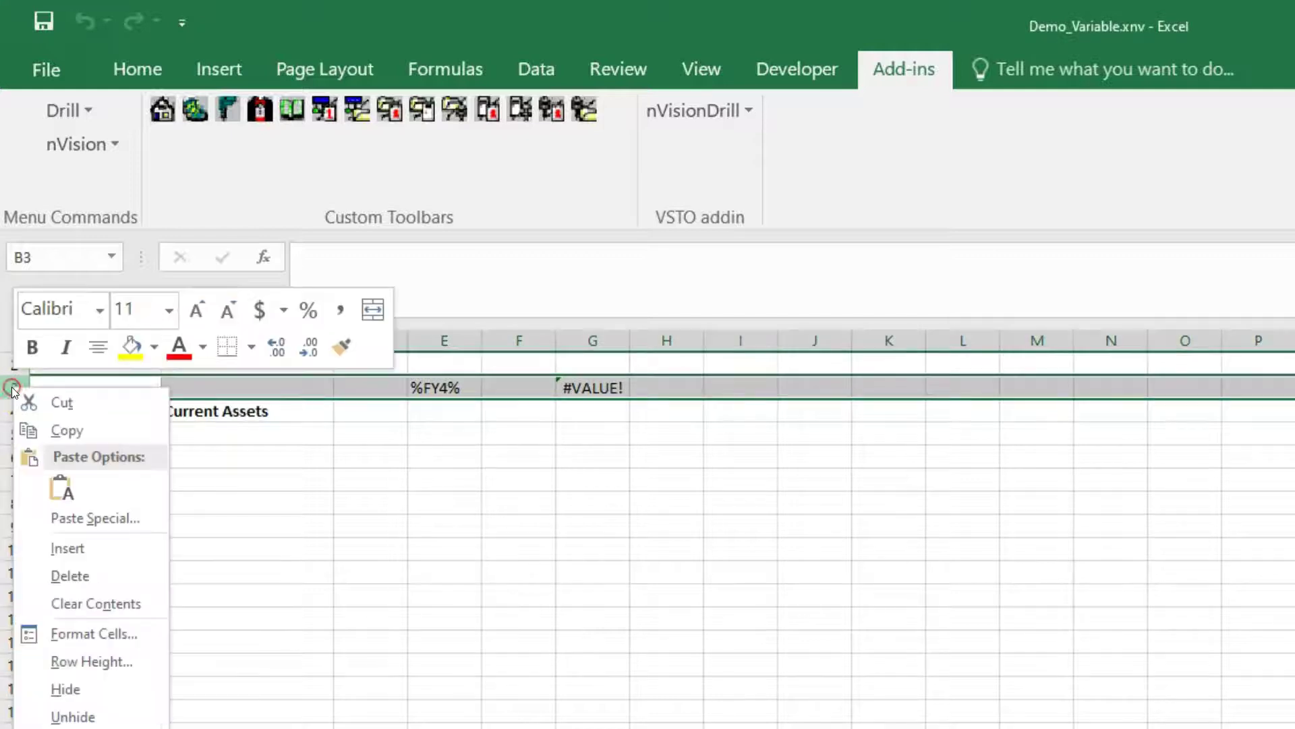
left_click(53, 550)
left_click_drag(14, 365, 15, 390)
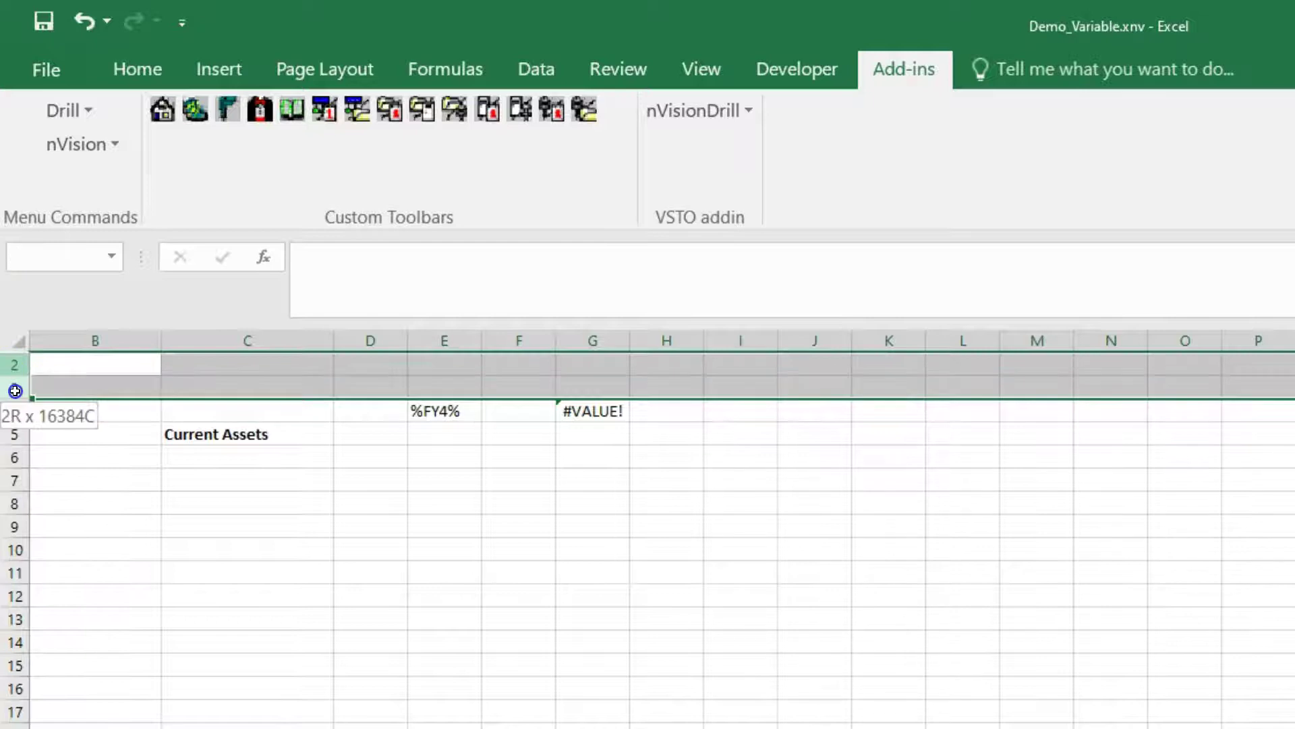
right_click(15, 391)
left_click(64, 537)
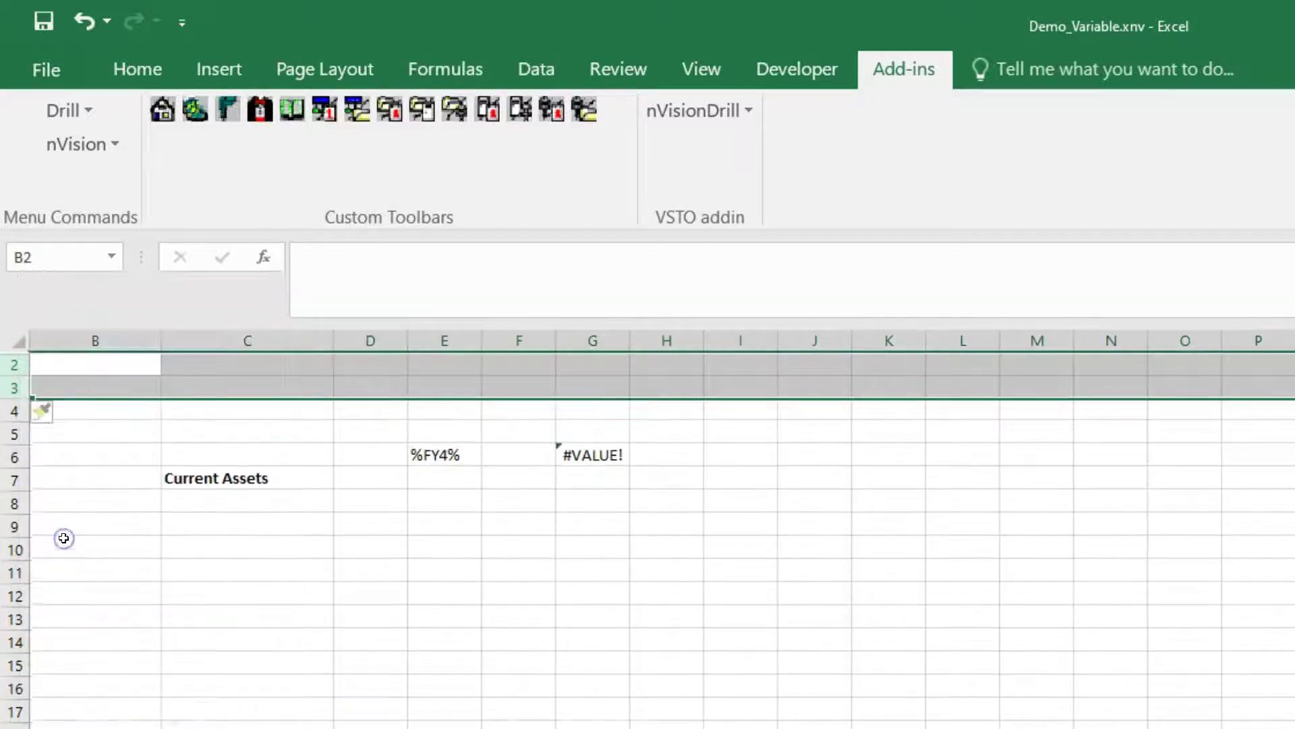
Open the layout definition for cell C4 and examine the variables offered in the Report Request category.
left_click(374, 411)
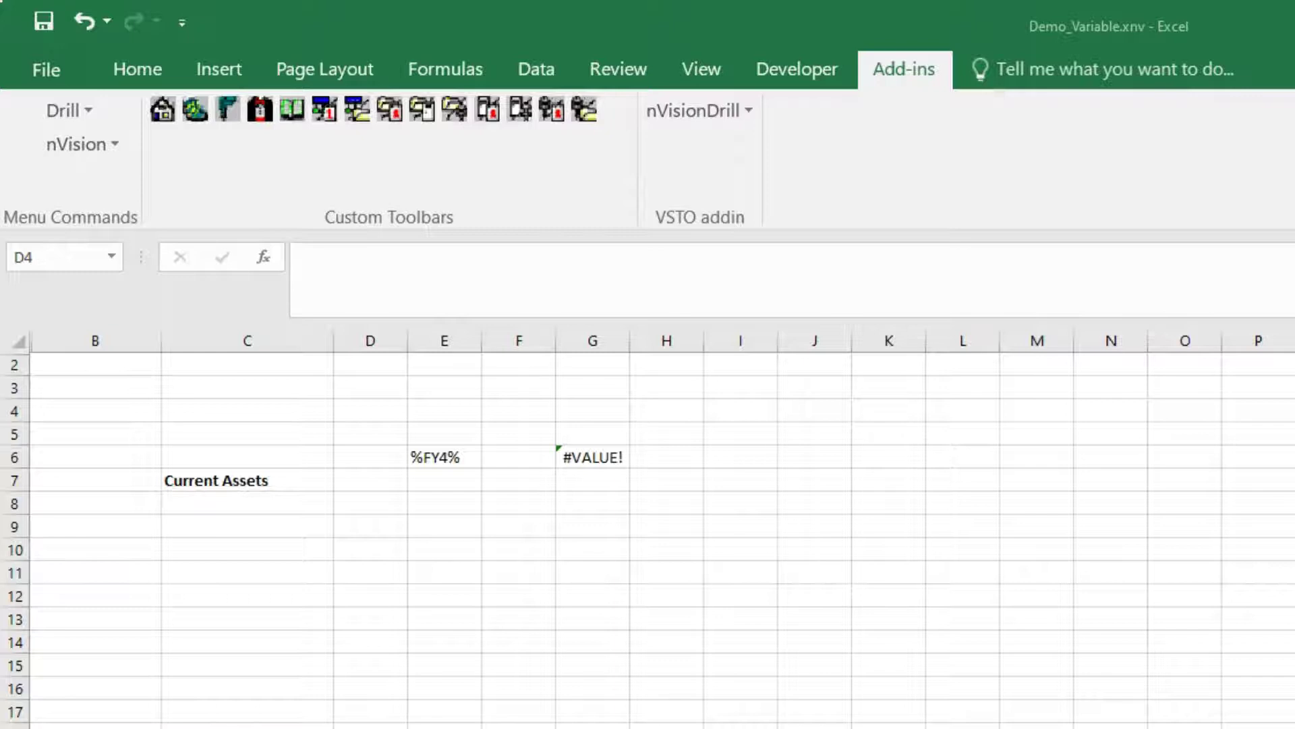
left_click(232, 408)
left_click(64, 147)
left_click(87, 180)
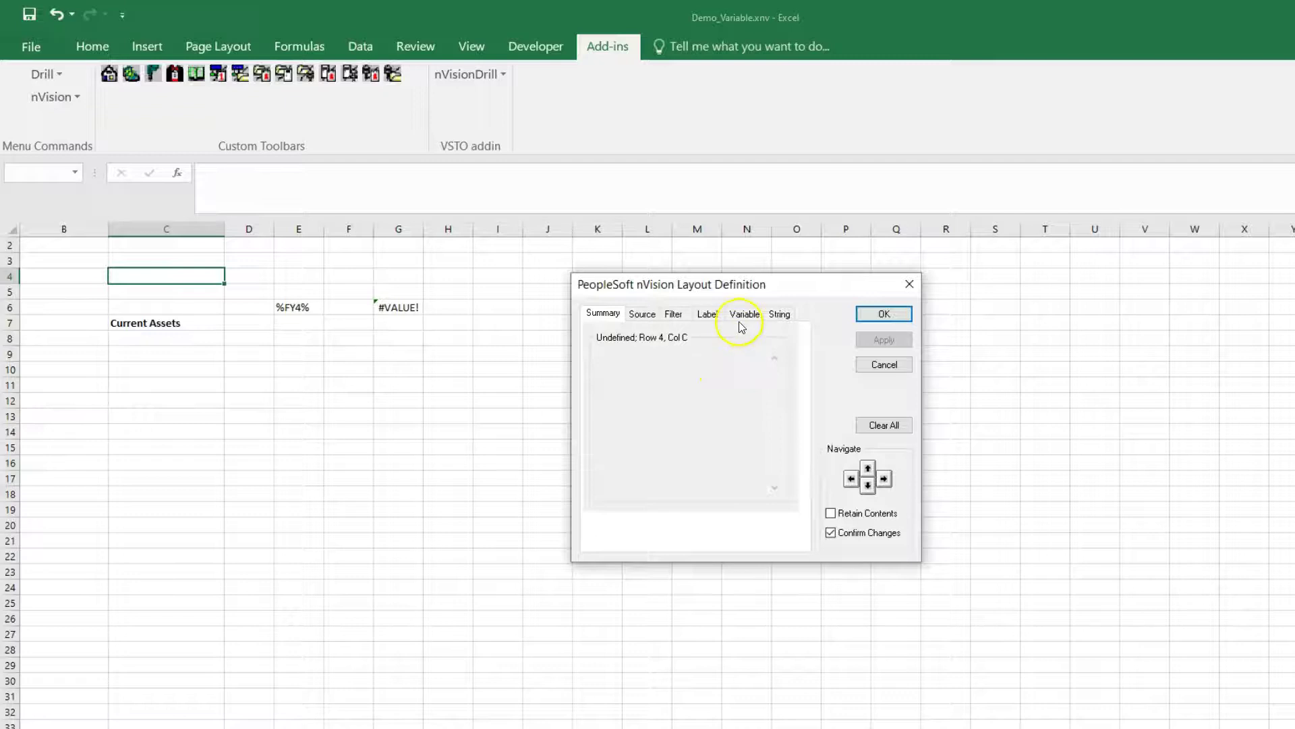
left_click(744, 314)
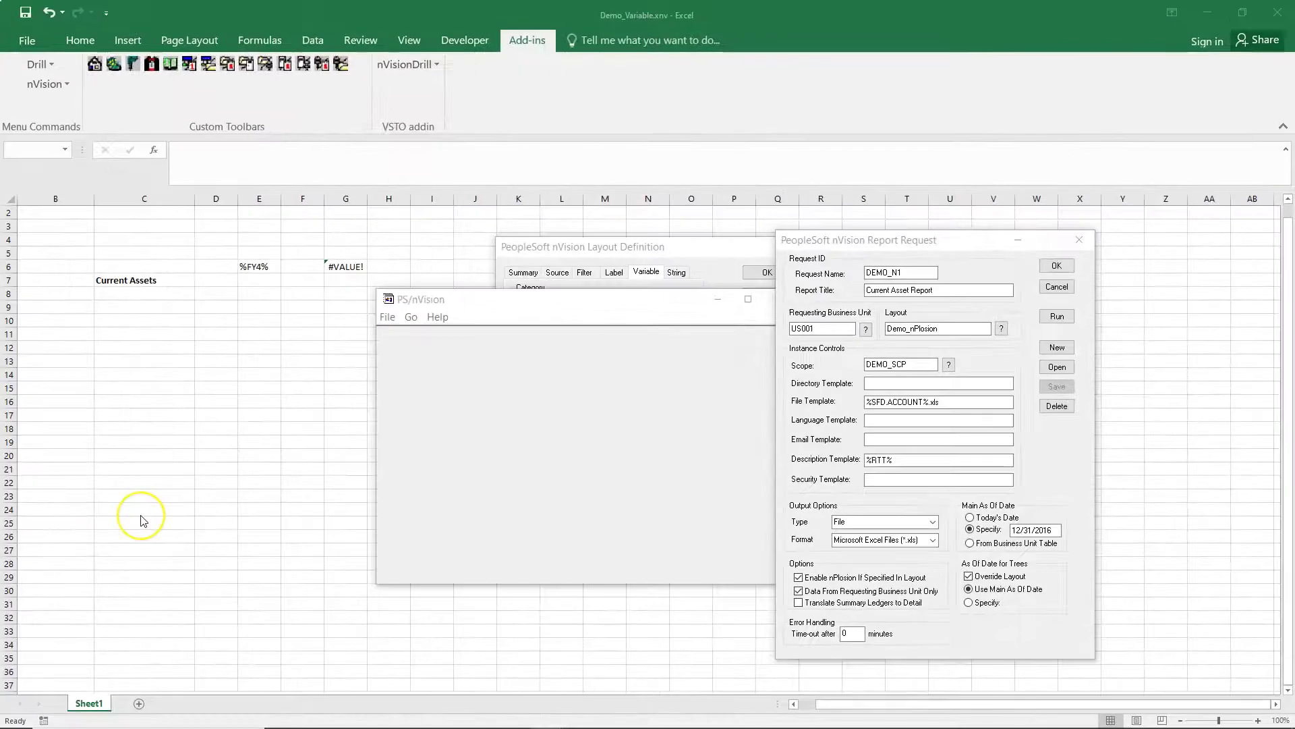
Define cell C3 with the Report Request variable RID - Report Name.
left_click(149, 222)
left_click(149, 223)
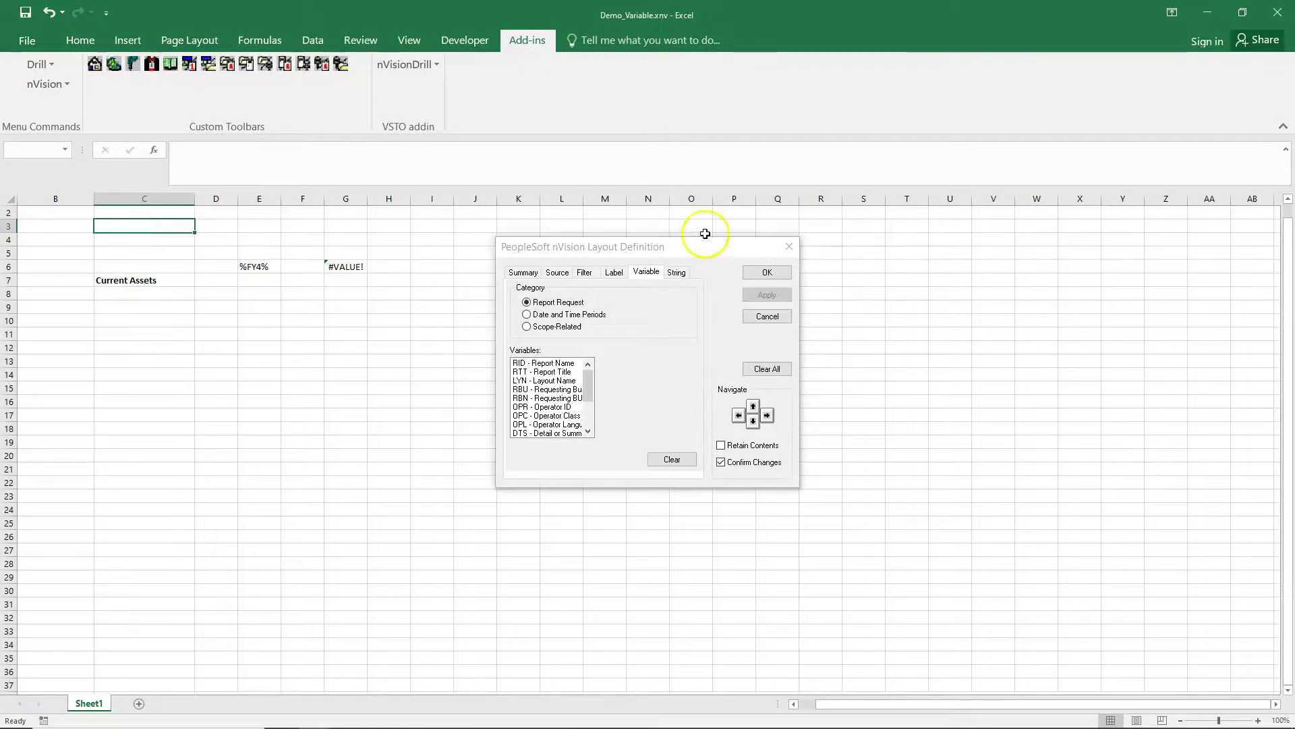
left_click(836, 258)
left_click(53, 93)
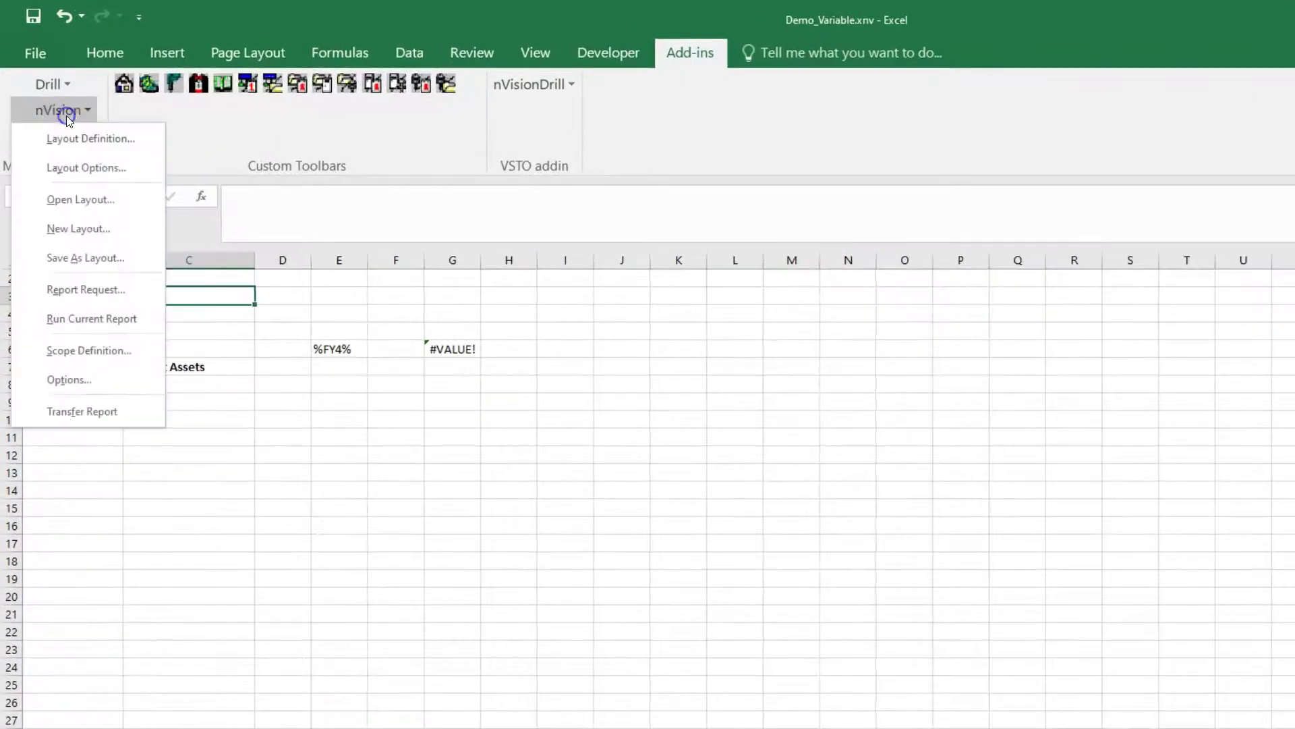
left_click(76, 138)
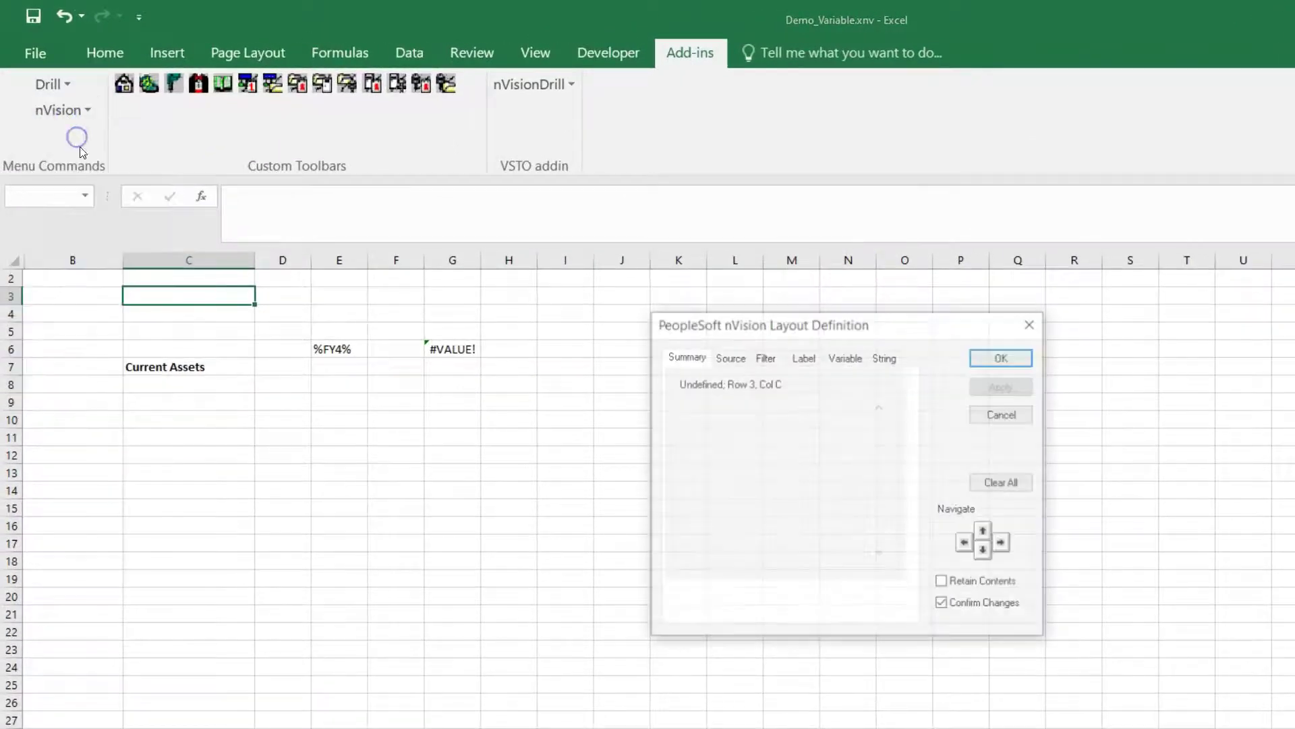
left_click(840, 356)
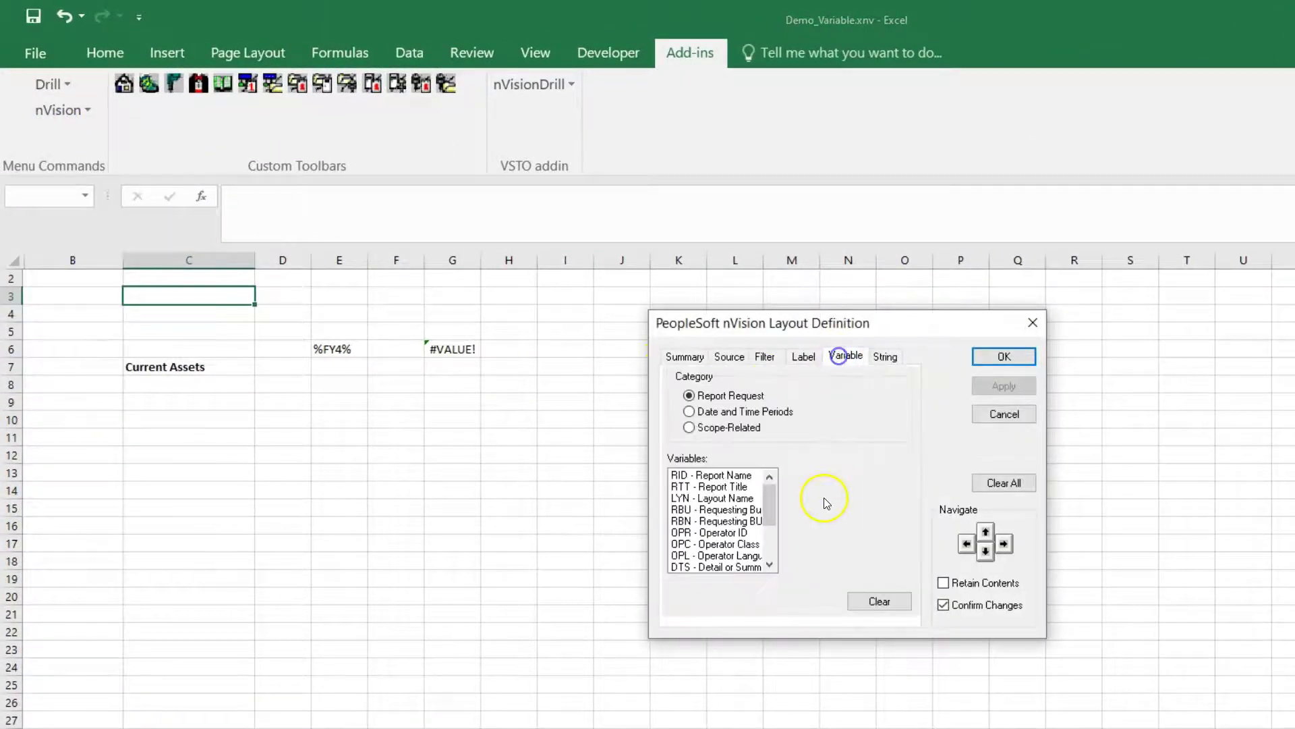
left_click(708, 478)
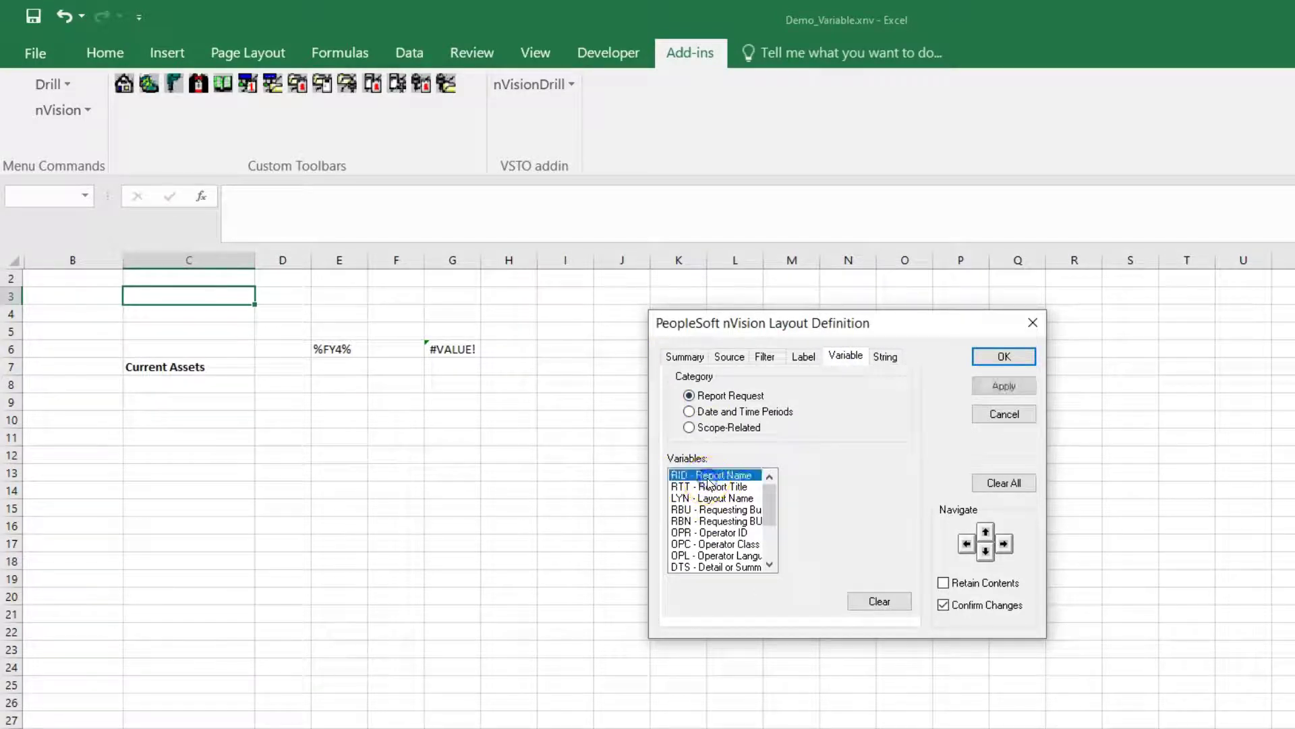
left_click(999, 382)
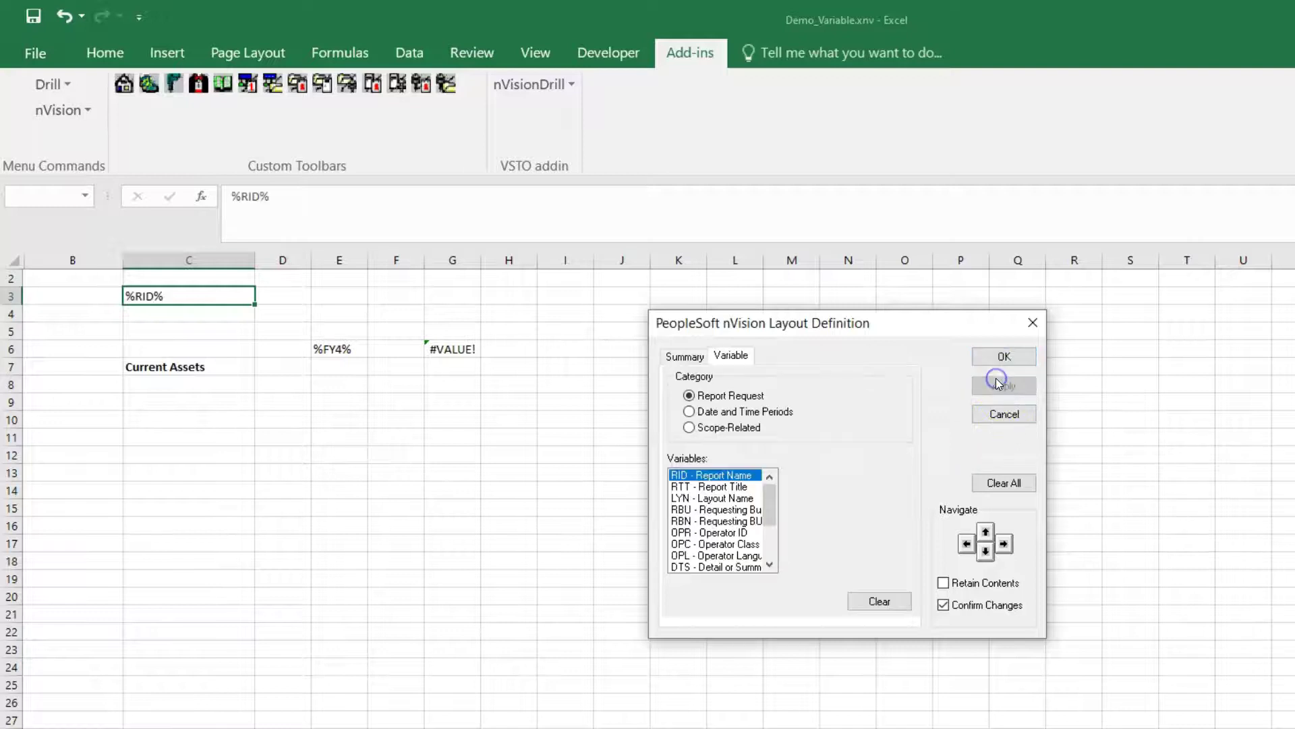
left_click(1004, 357)
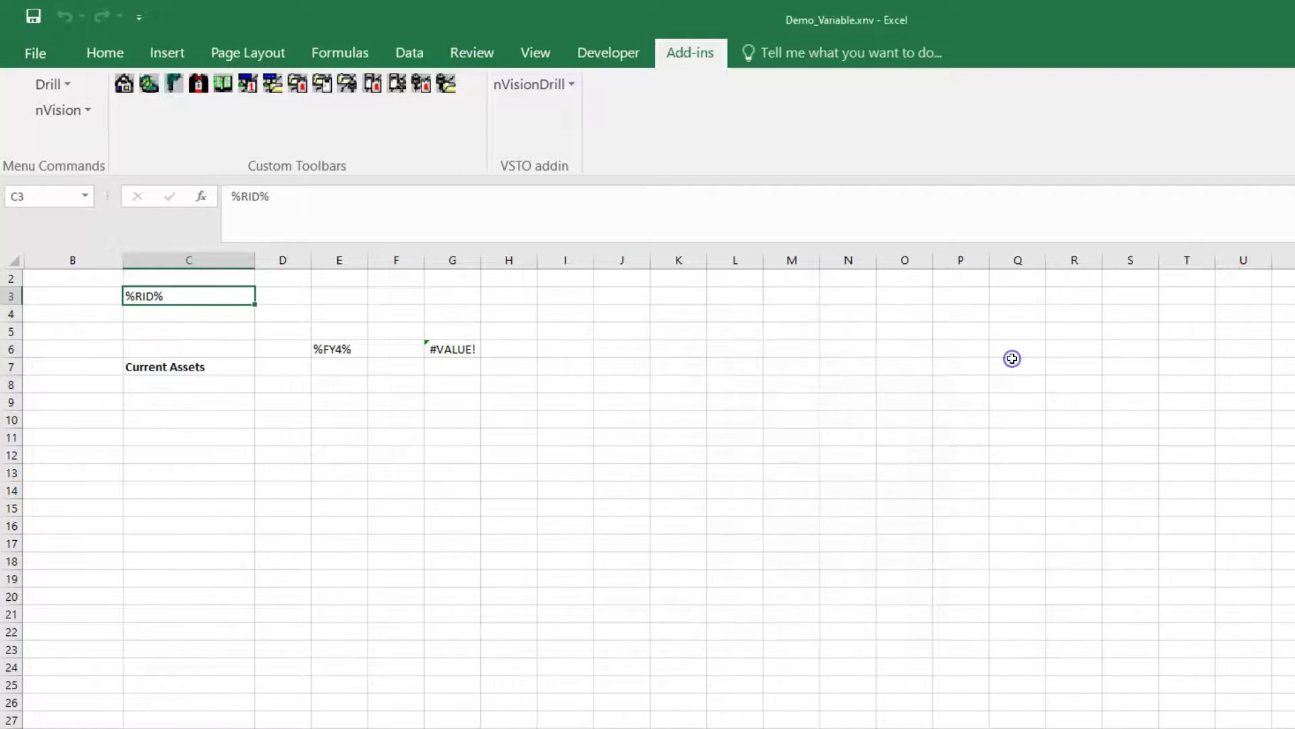
Define cell C4 with the Report Request variable RTT - Report Title.
left_click(205, 317)
left_click(59, 112)
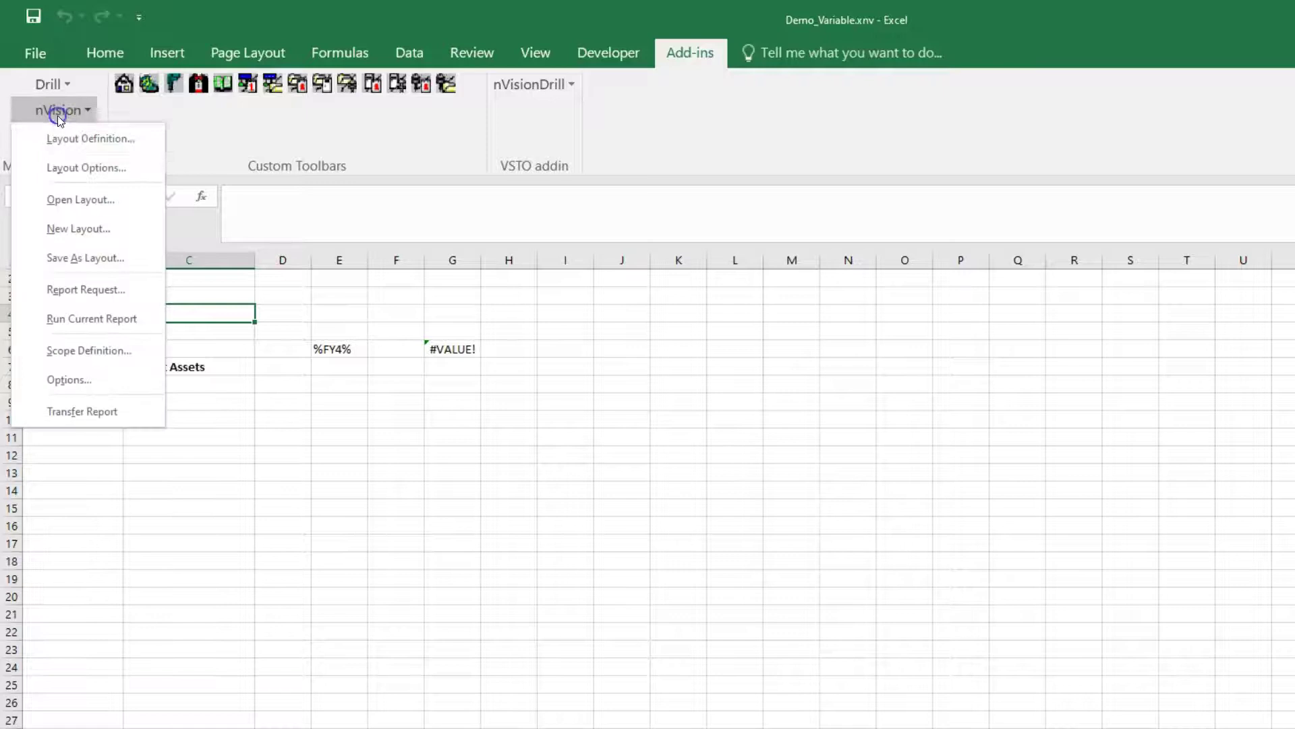
left_click(76, 139)
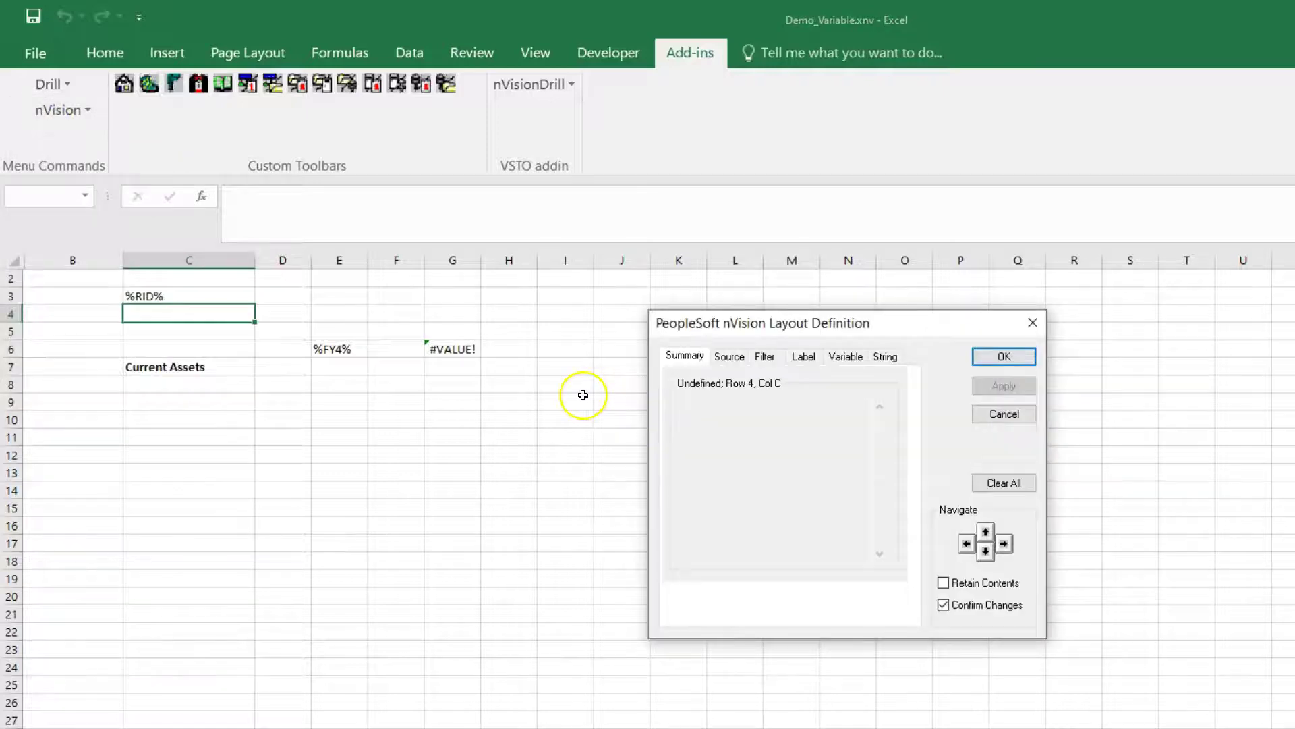
left_click(836, 357)
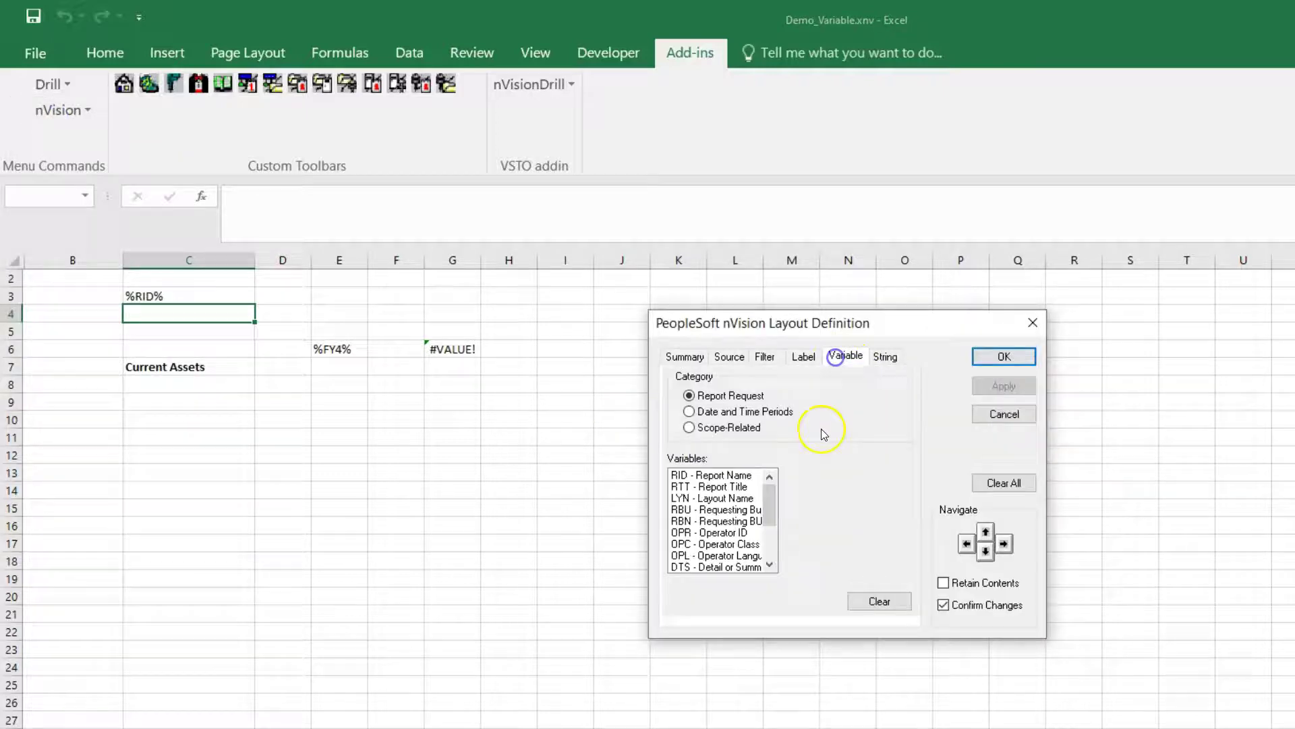
left_click(688, 488)
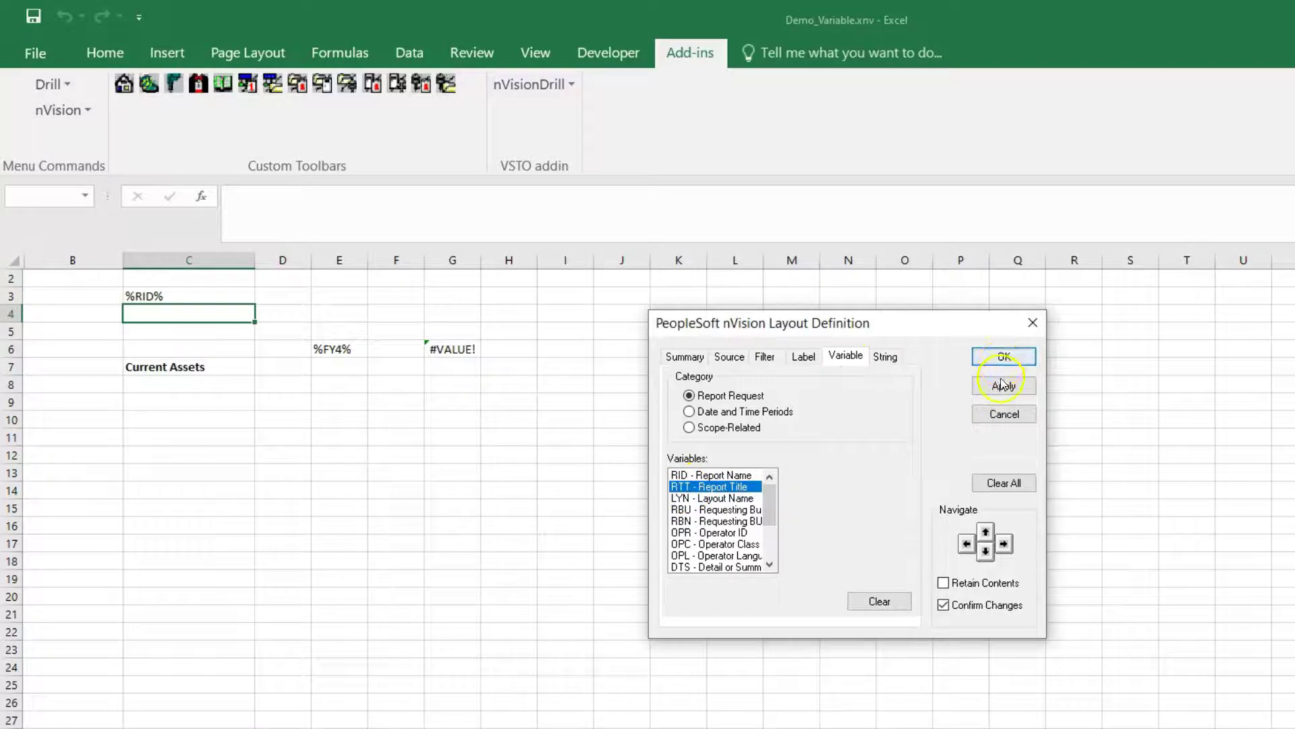
left_click(1001, 385)
left_click(1002, 355)
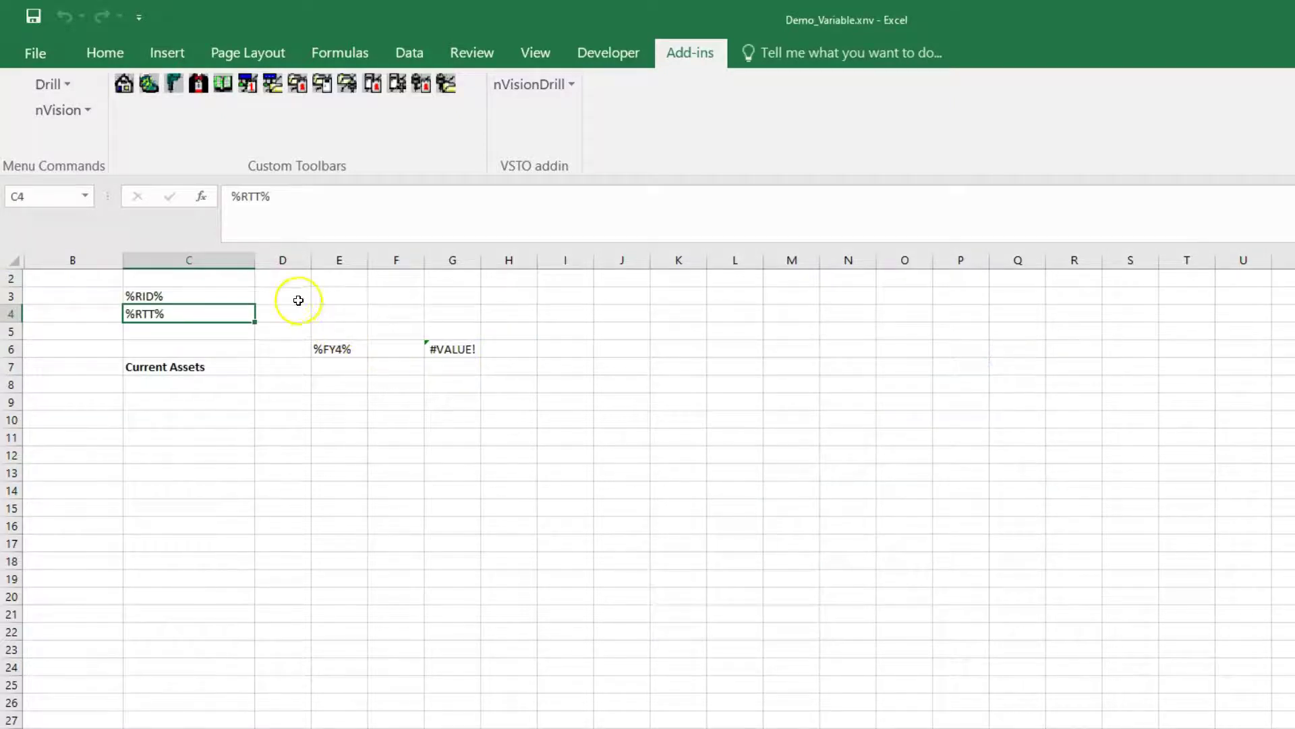
Define cell D3 with the Report Request variable RBU for the requesting business unit.
left_click(297, 296)
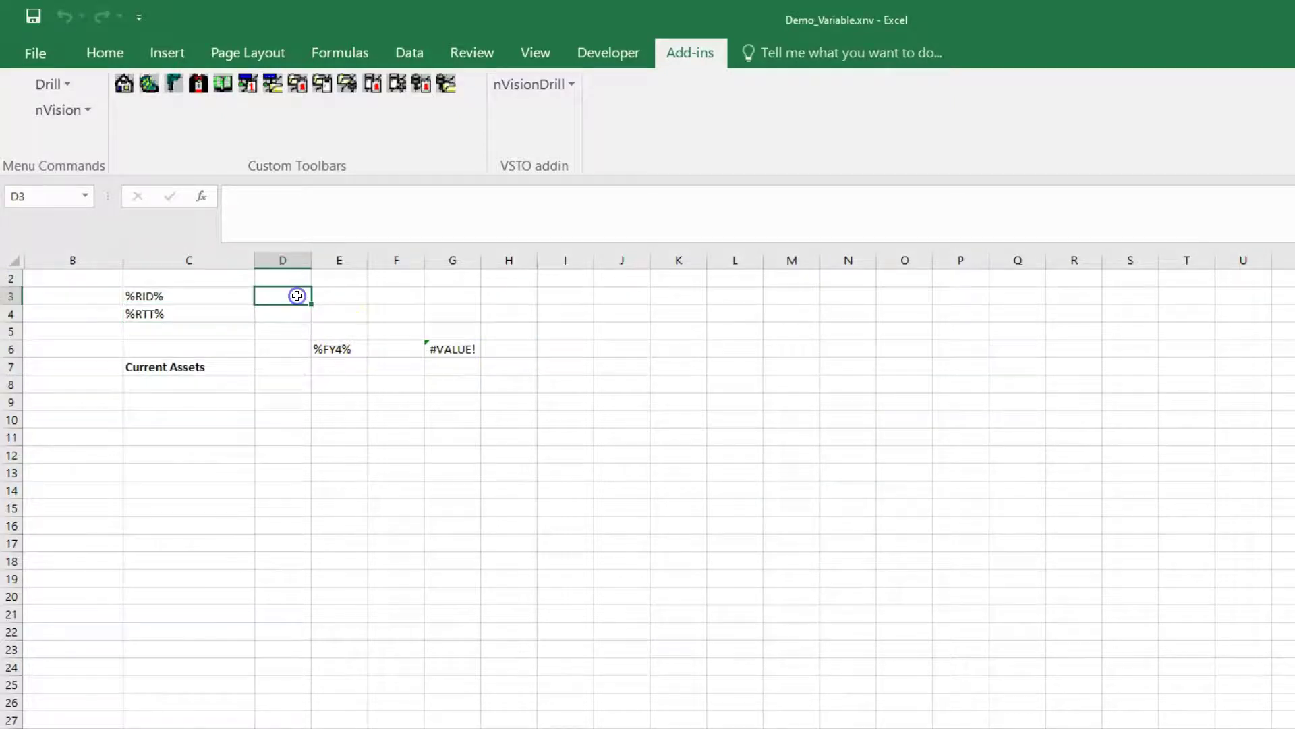
left_click(70, 113)
left_click(78, 150)
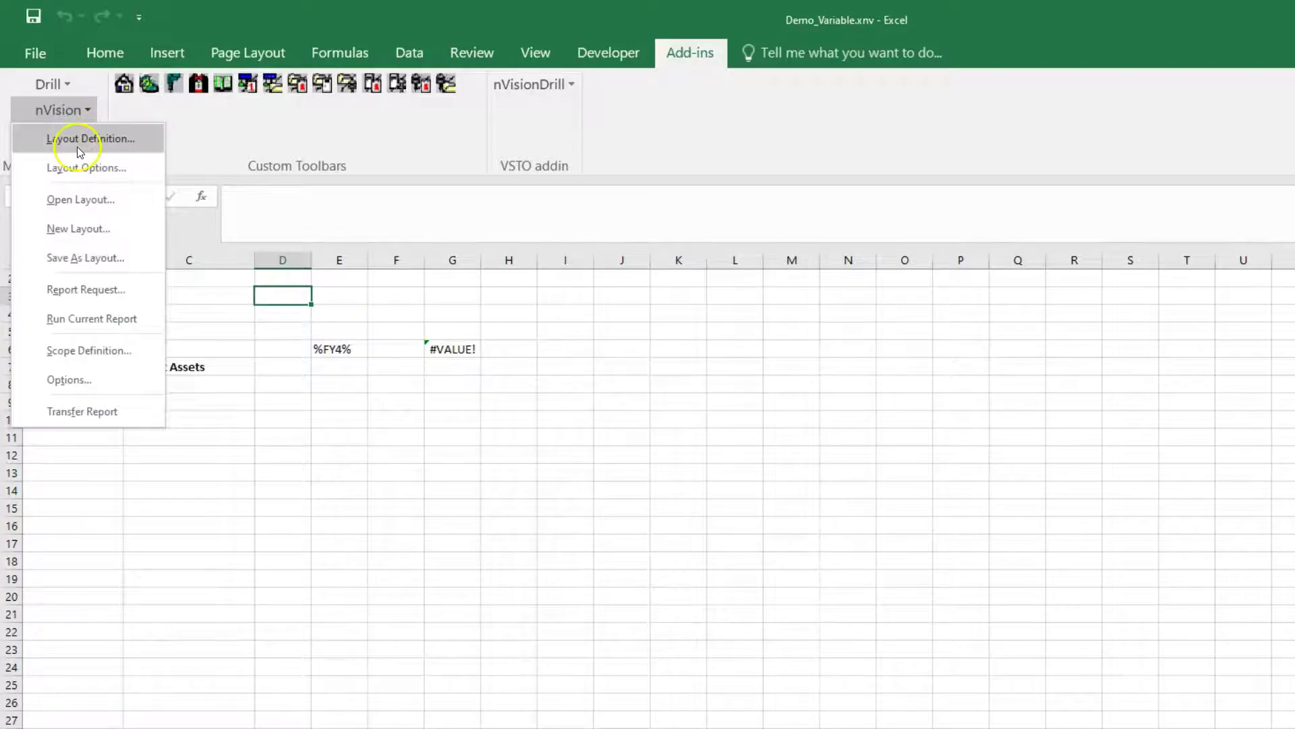
left_click(845, 356)
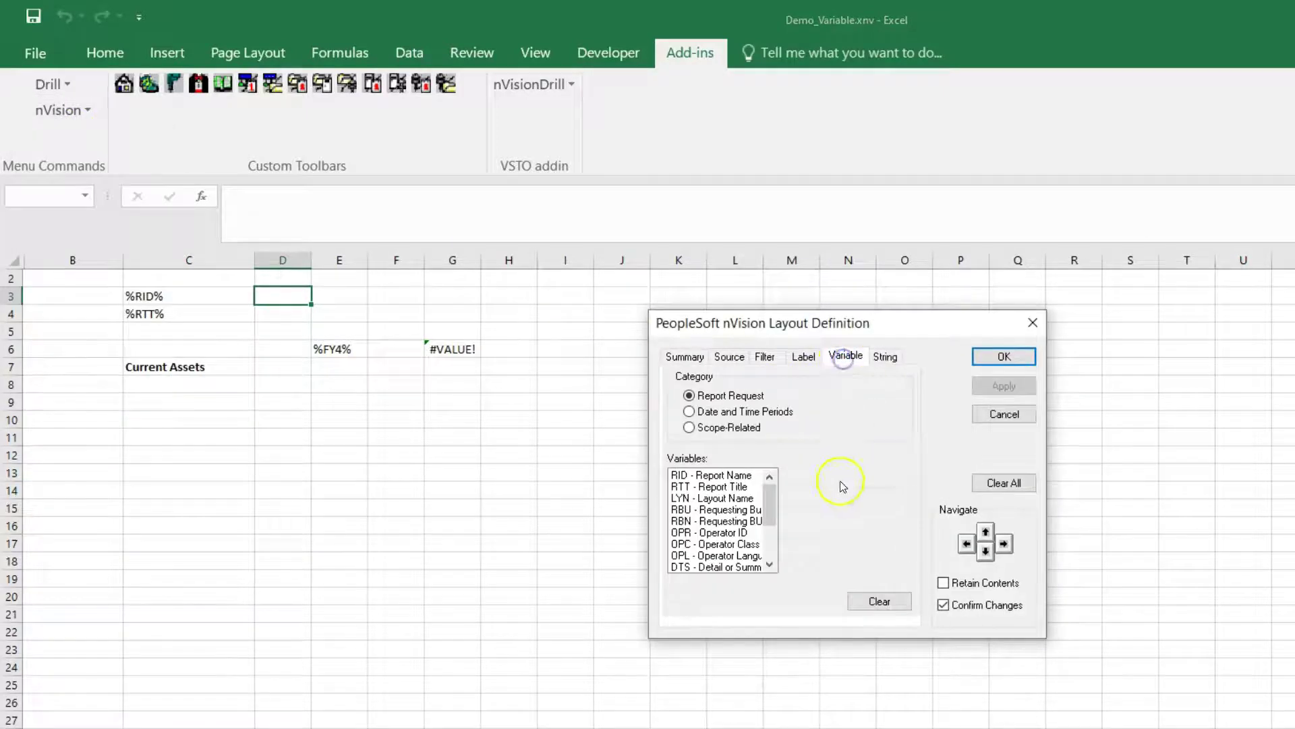
left_click(686, 512)
left_click(1018, 351)
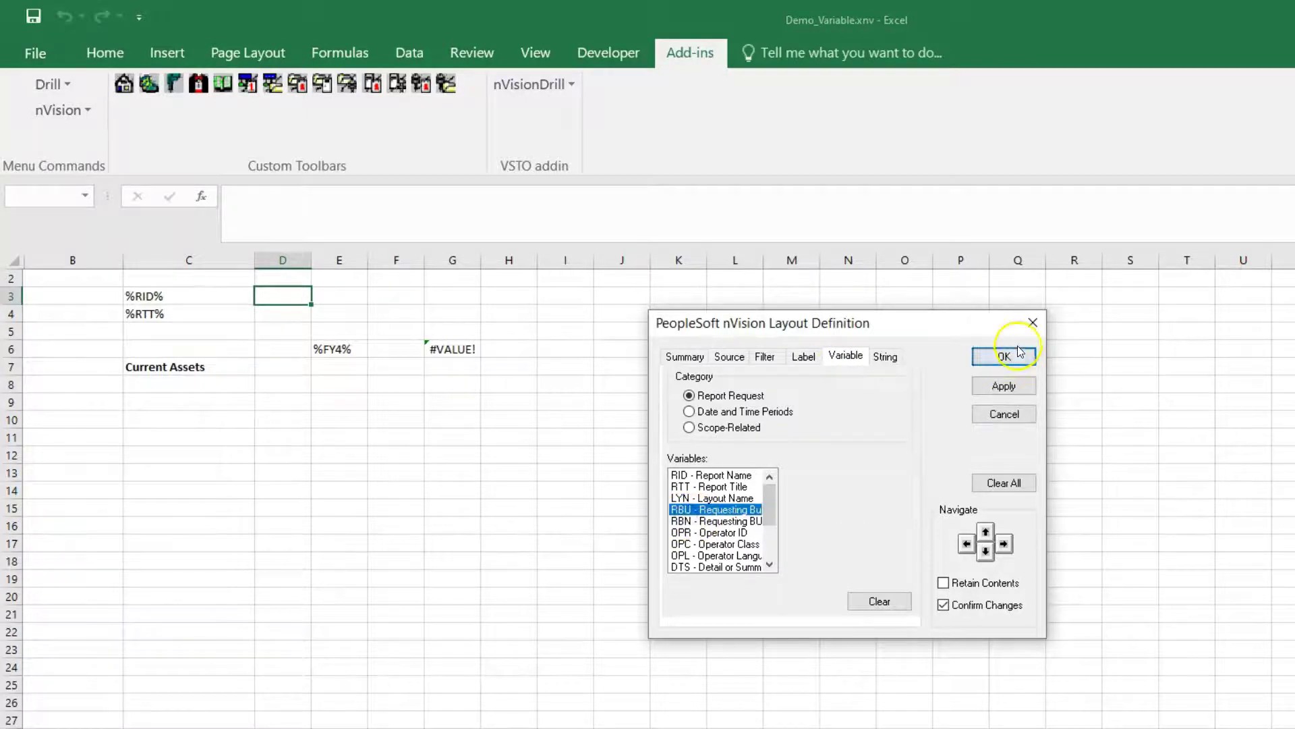
Define cell D4 with the Report Request variable RBN for the requesting business unit's name.
left_click(287, 321)
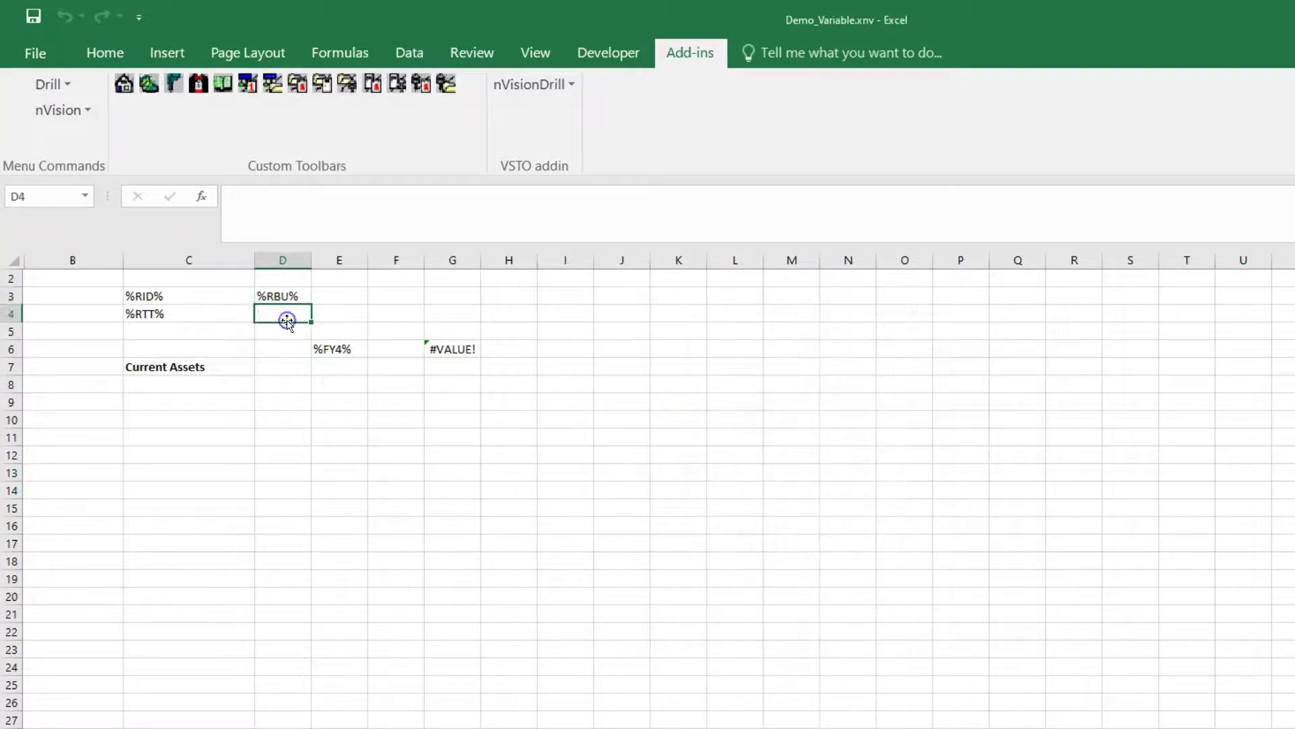
left_click(65, 114)
left_click(70, 129)
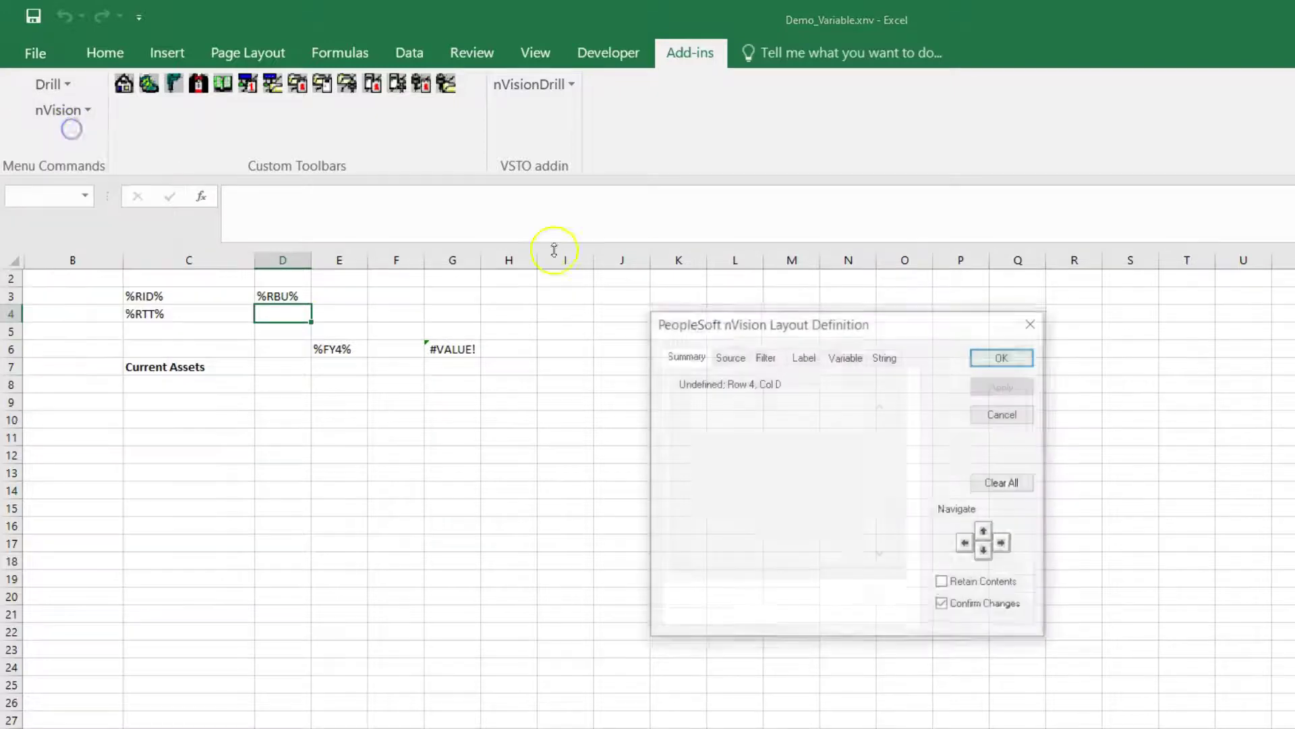
left_click(842, 360)
left_click(722, 523)
left_click(997, 384)
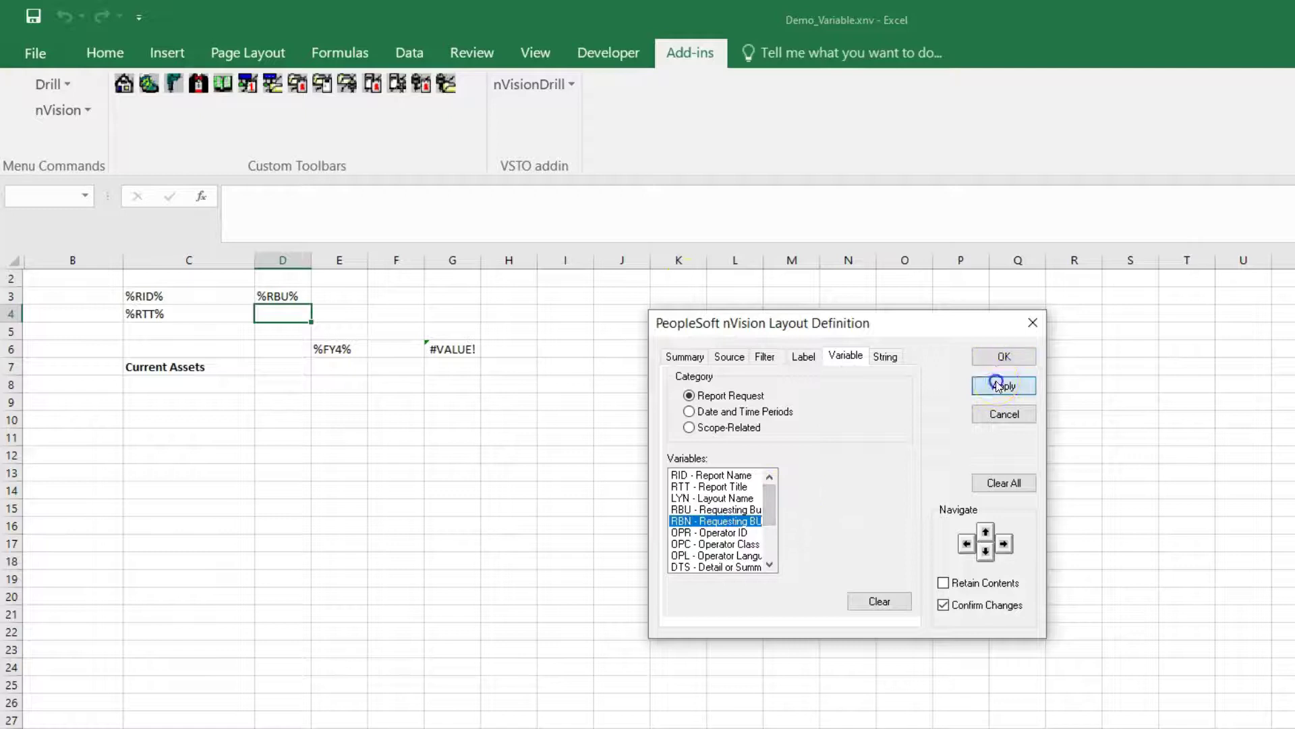
left_click(996, 357)
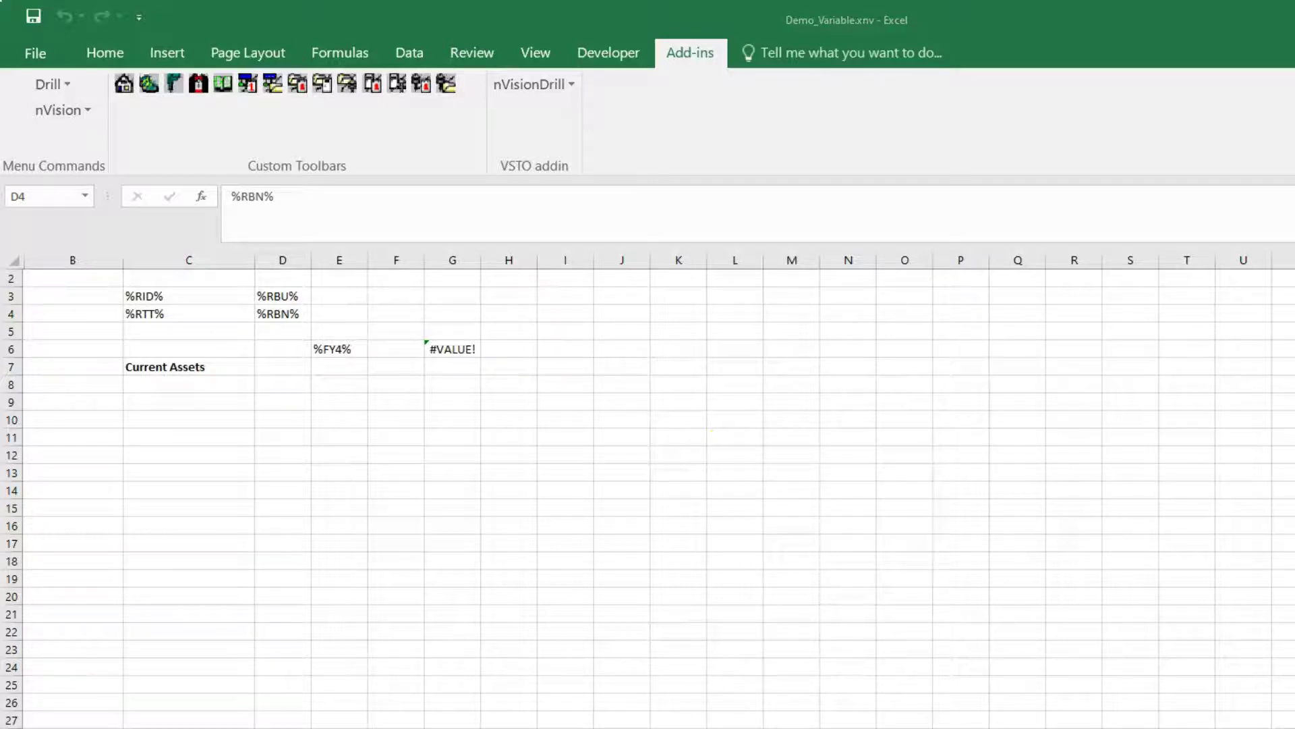
Set the layout of report request DEMO_N1 to Demo_Variable and save the request.
left_click(50, 110)
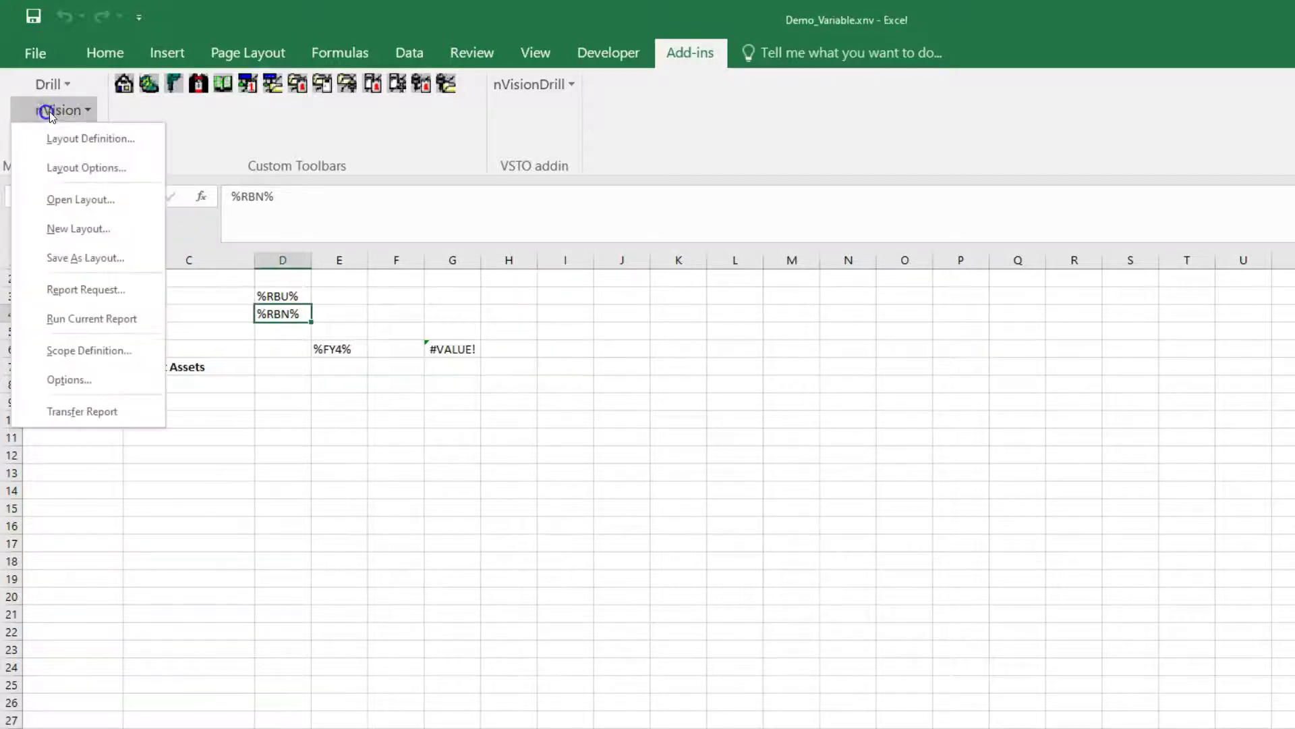
left_click(86, 290)
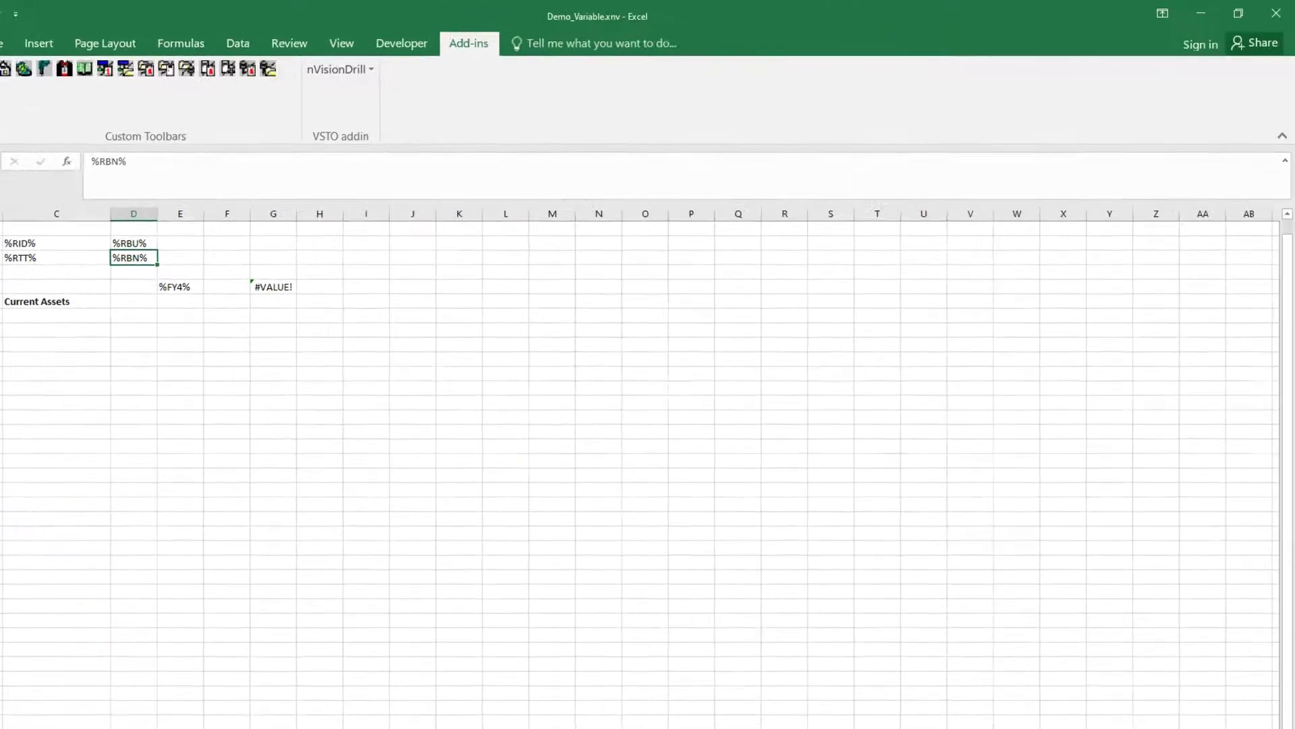
double_click(925, 353)
left_click(926, 353)
left_click_drag(926, 353, 880, 354)
key("BackSpace")
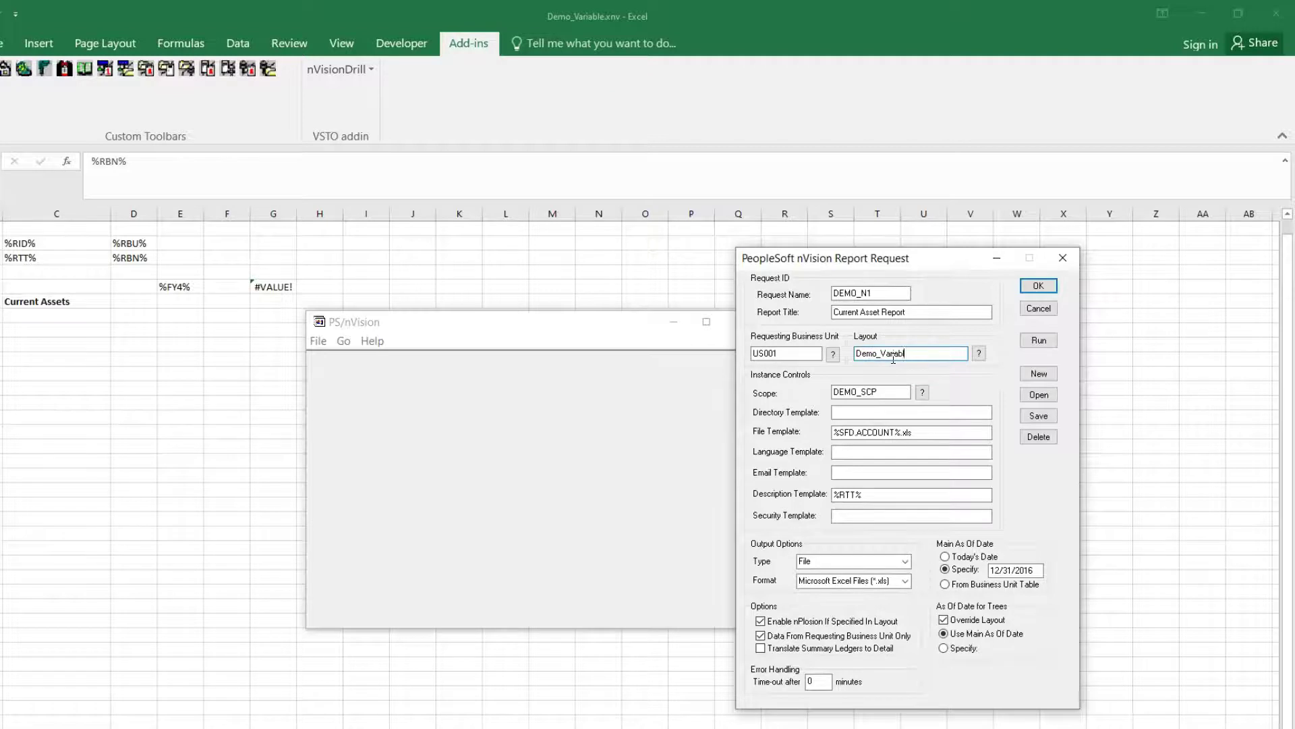
left_click(1039, 416)
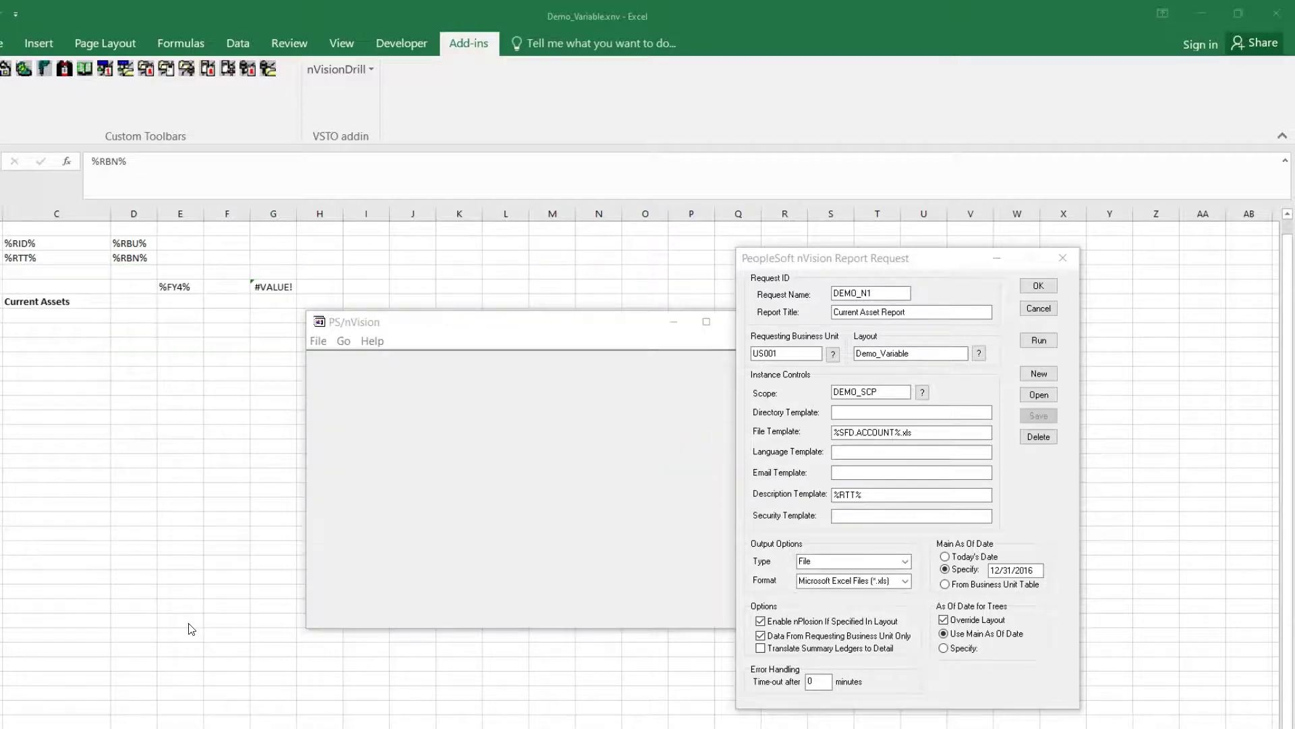
Run the report request DEMO_N1 with its existing file template.
left_click(915, 432)
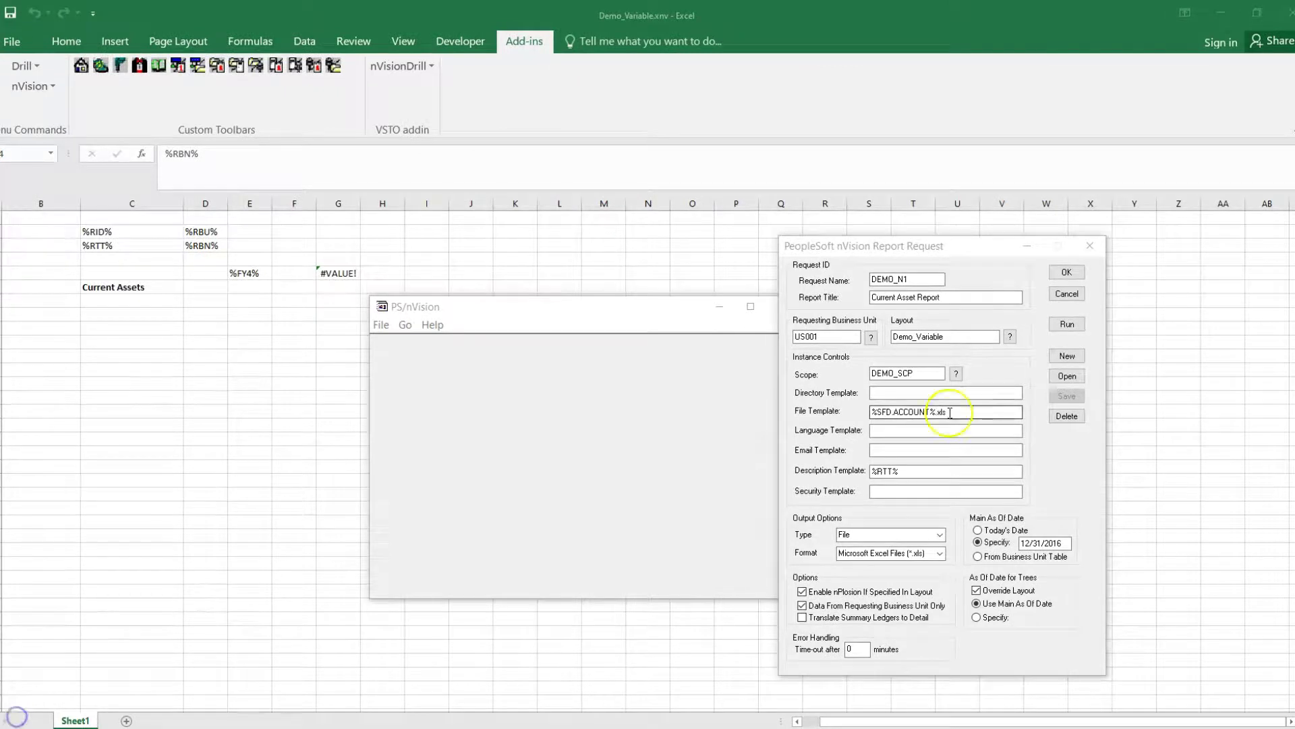
left_click(1068, 325)
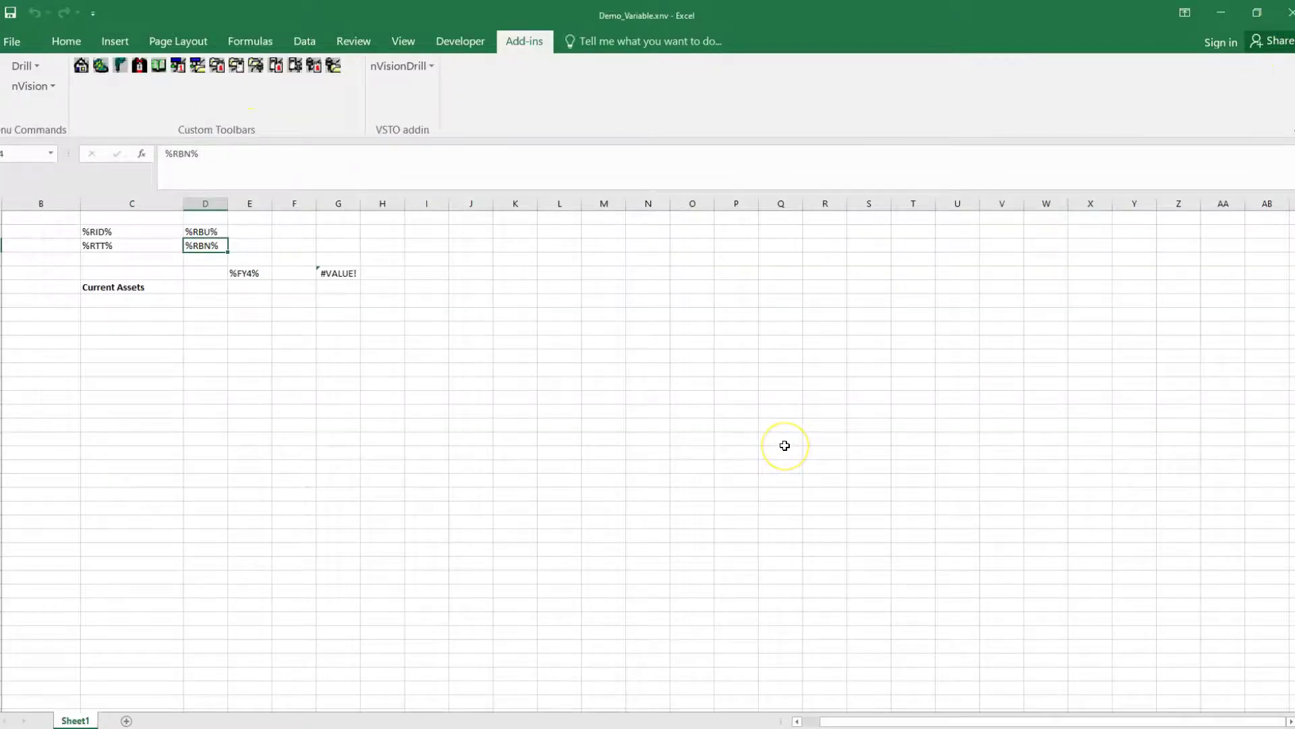
Define cell F3 with the Date and Time Periods variable ASD for the as-of reporting date.
left_click(297, 232)
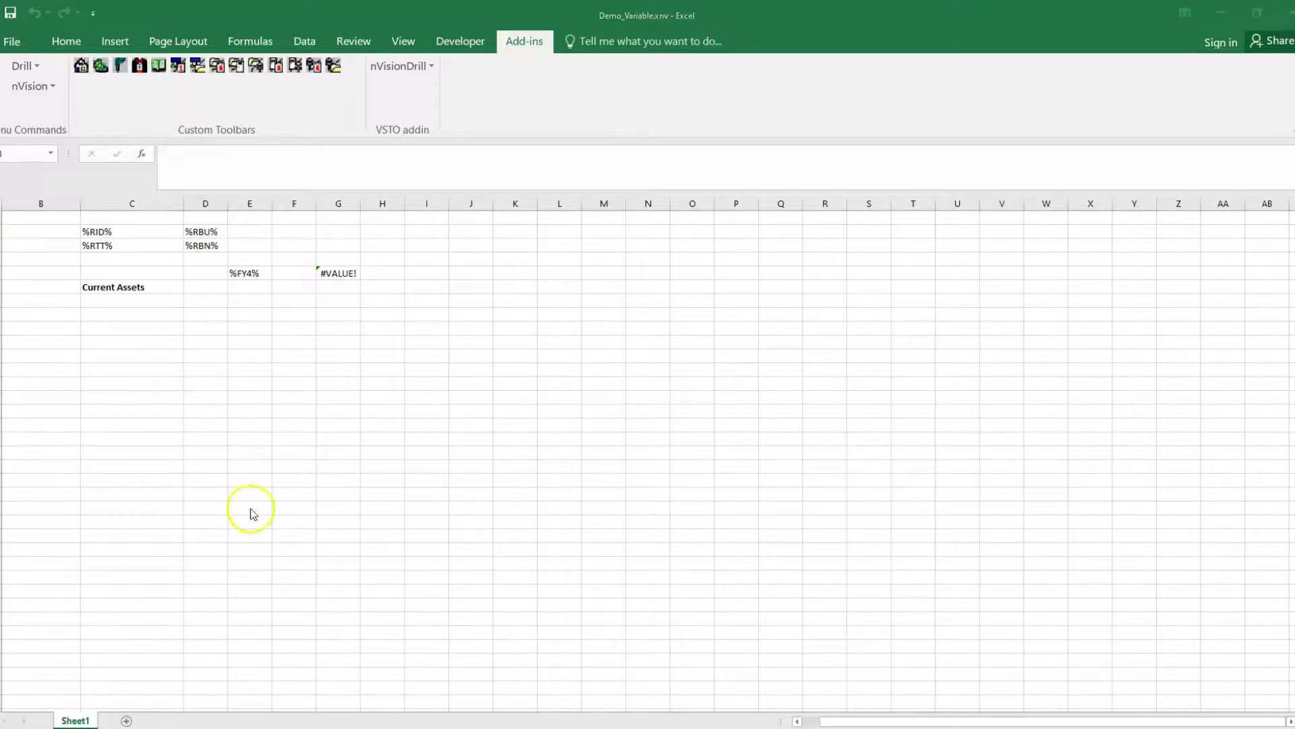
left_click(289, 232)
left_click(30, 88)
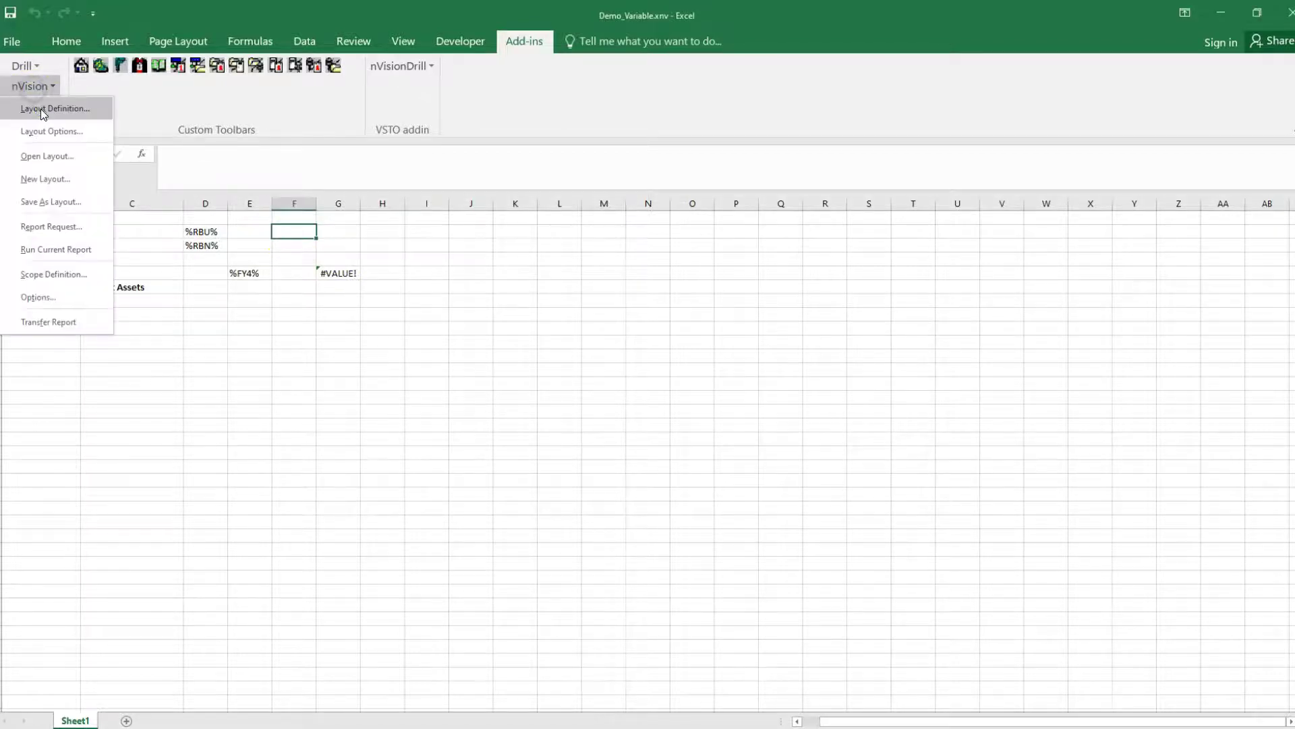
left_click(40, 108)
left_click(646, 278)
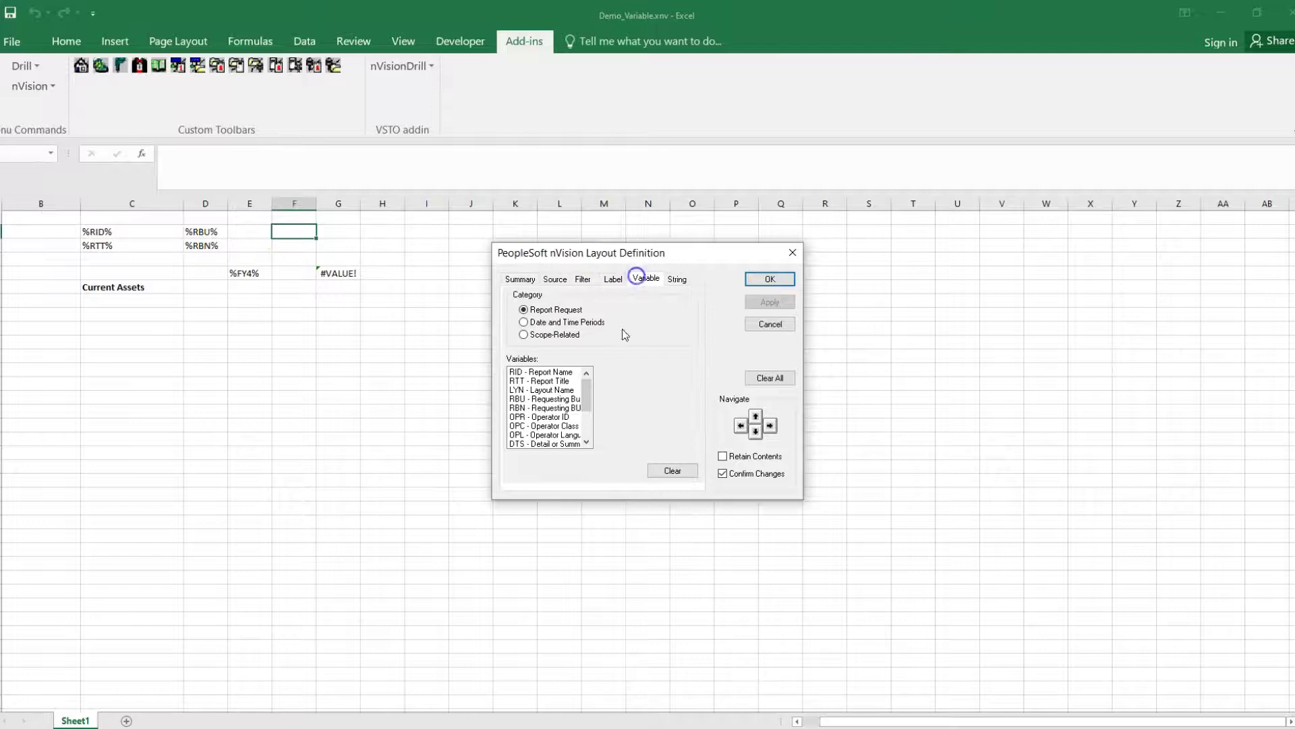
left_click(525, 323)
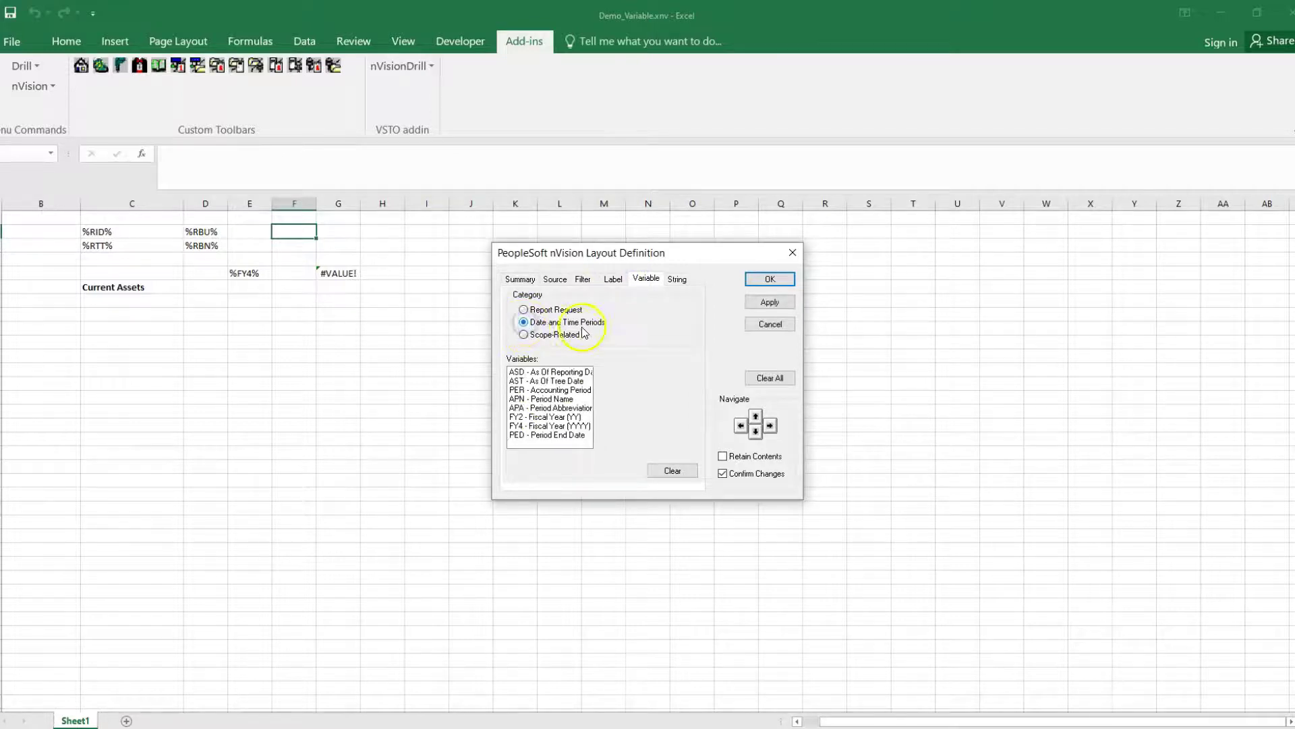
left_click(521, 372)
left_click(761, 304)
left_click(757, 278)
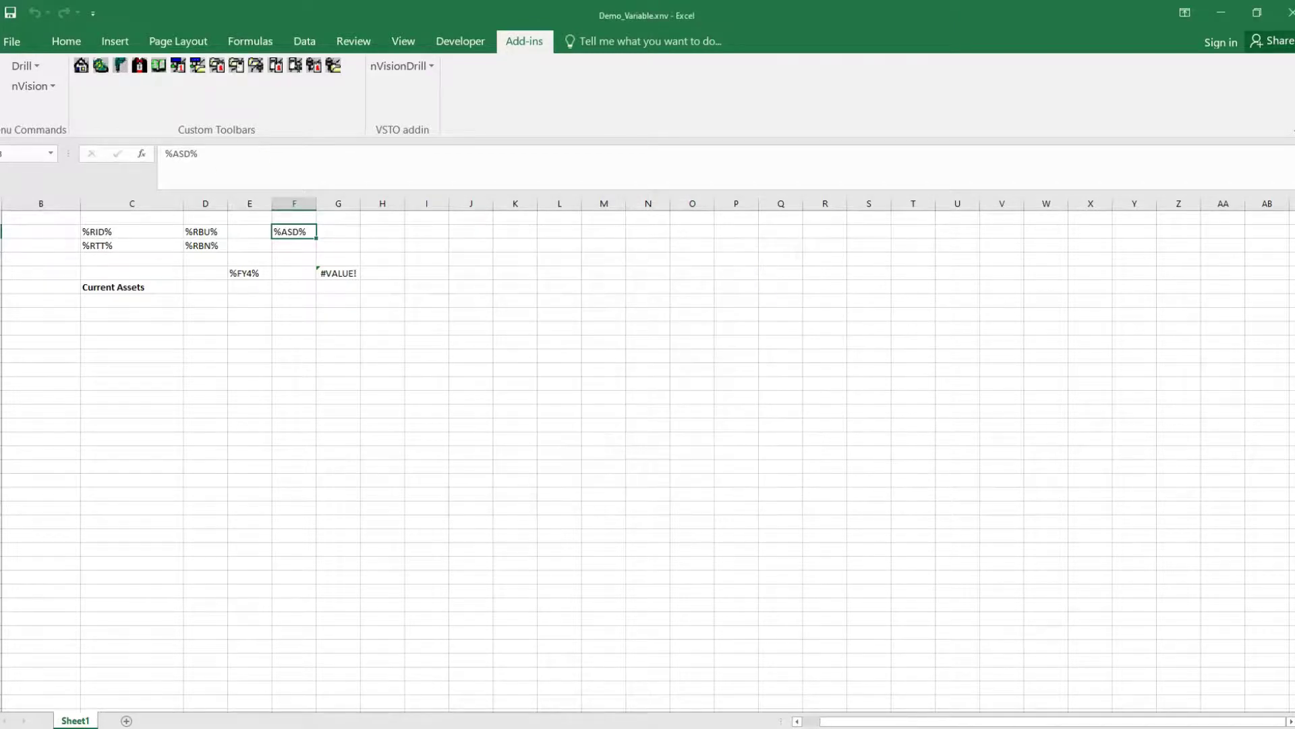
Run the current report and check the as-of reporting date in cell F3 of the output.
left_click(29, 87)
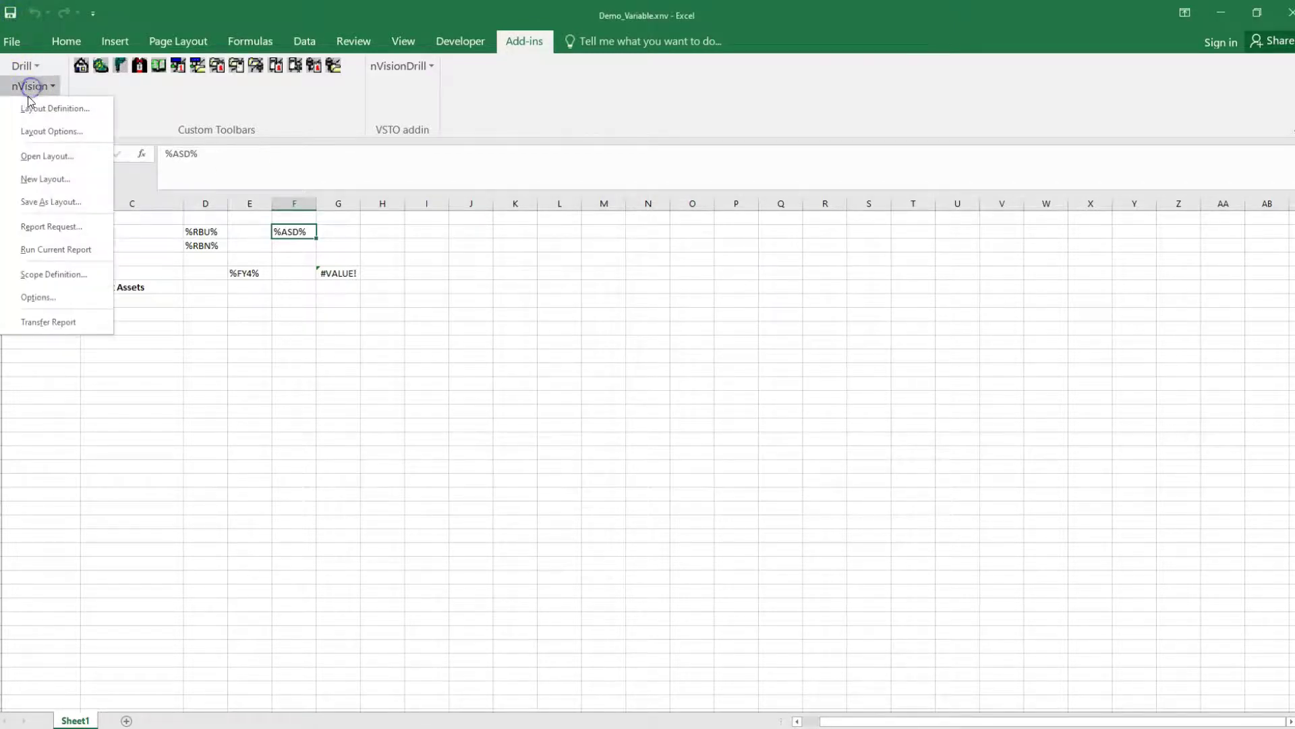
left_click(57, 250)
left_click(322, 232)
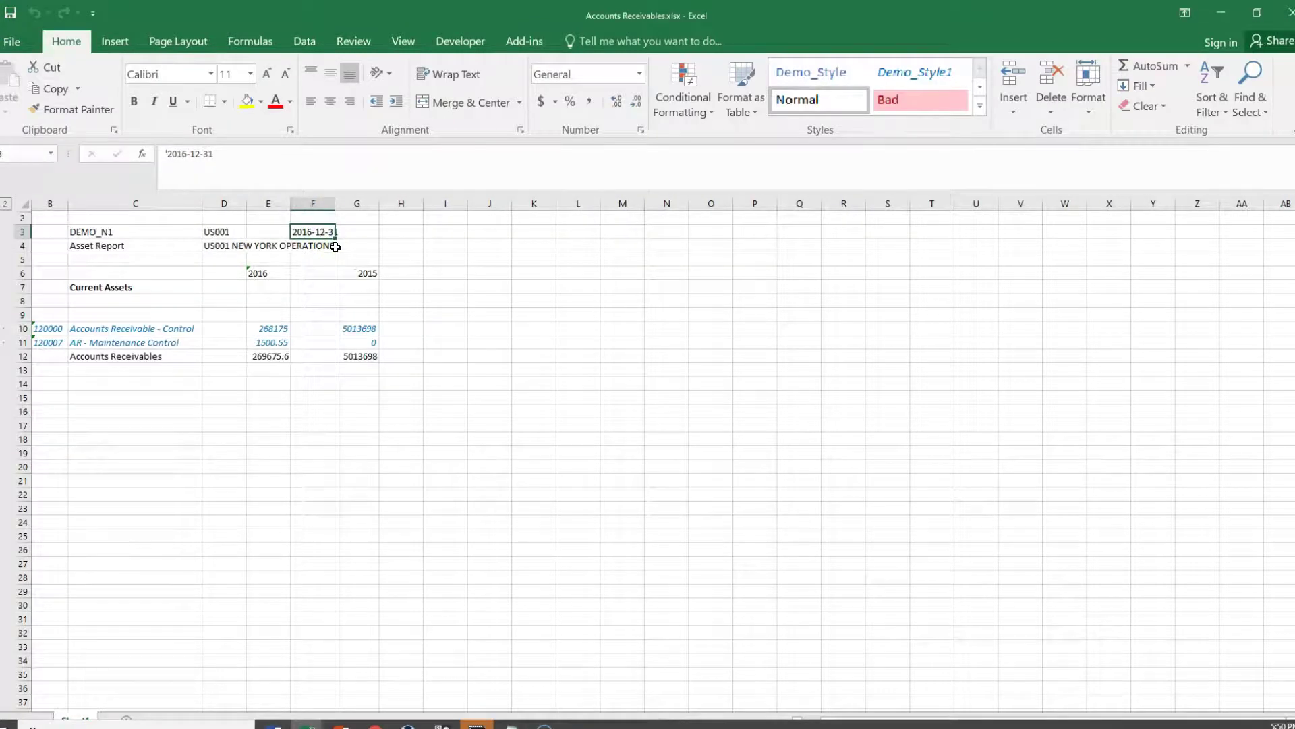
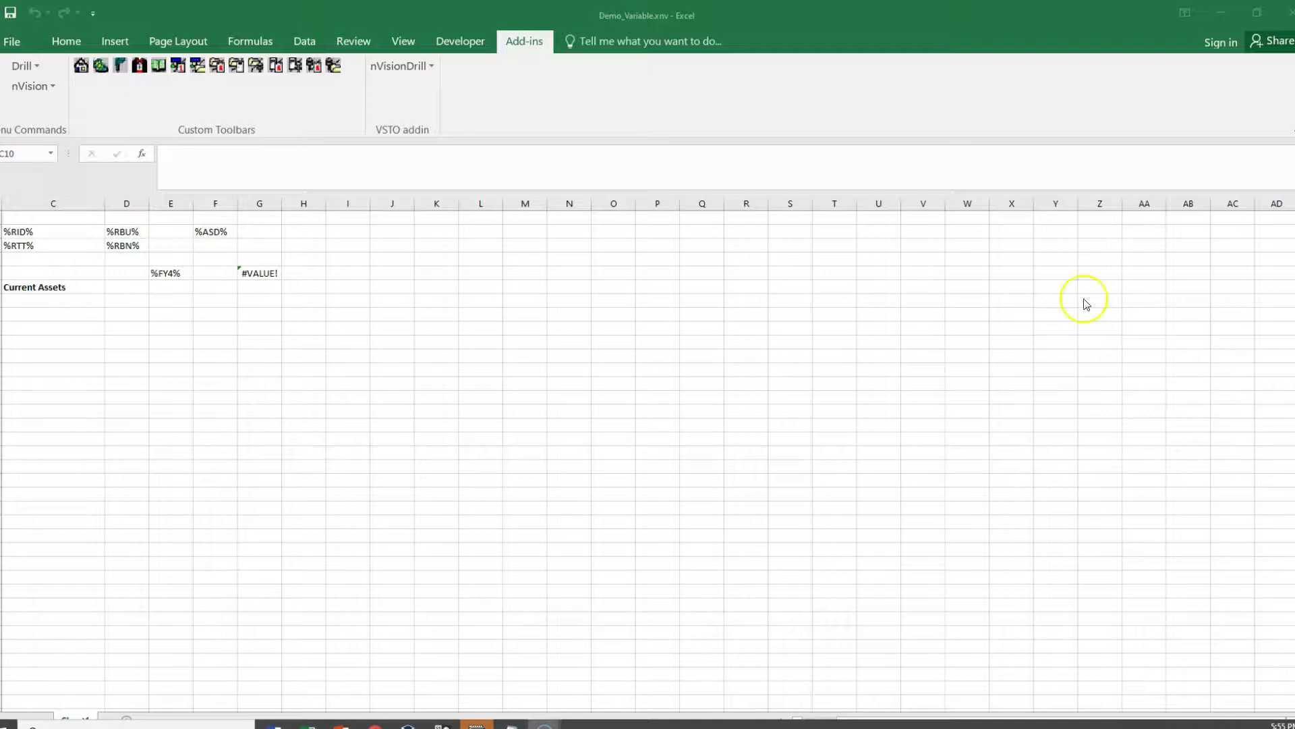
Define cell AE11, in an unused area of the layout, with the Report Request variable RID - Report Name.
left_click(1048, 330)
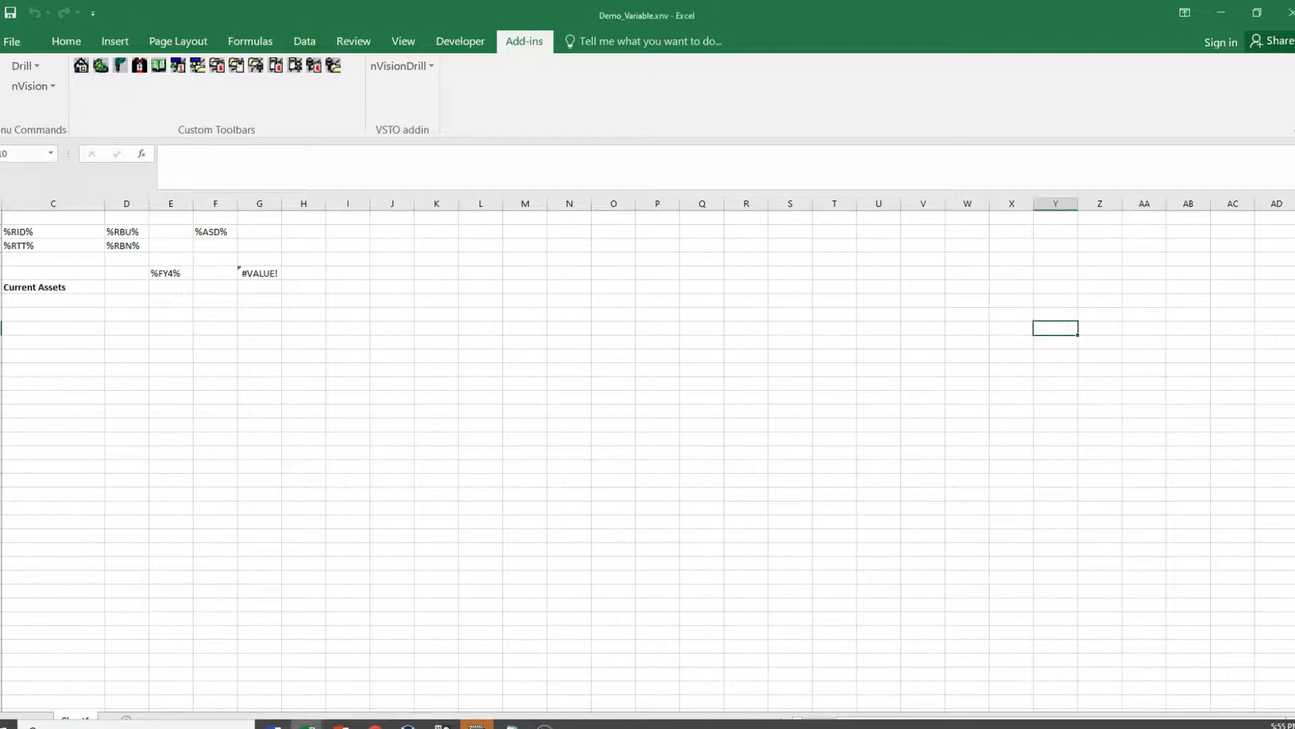
scroll(1157, 361, "right", 3)
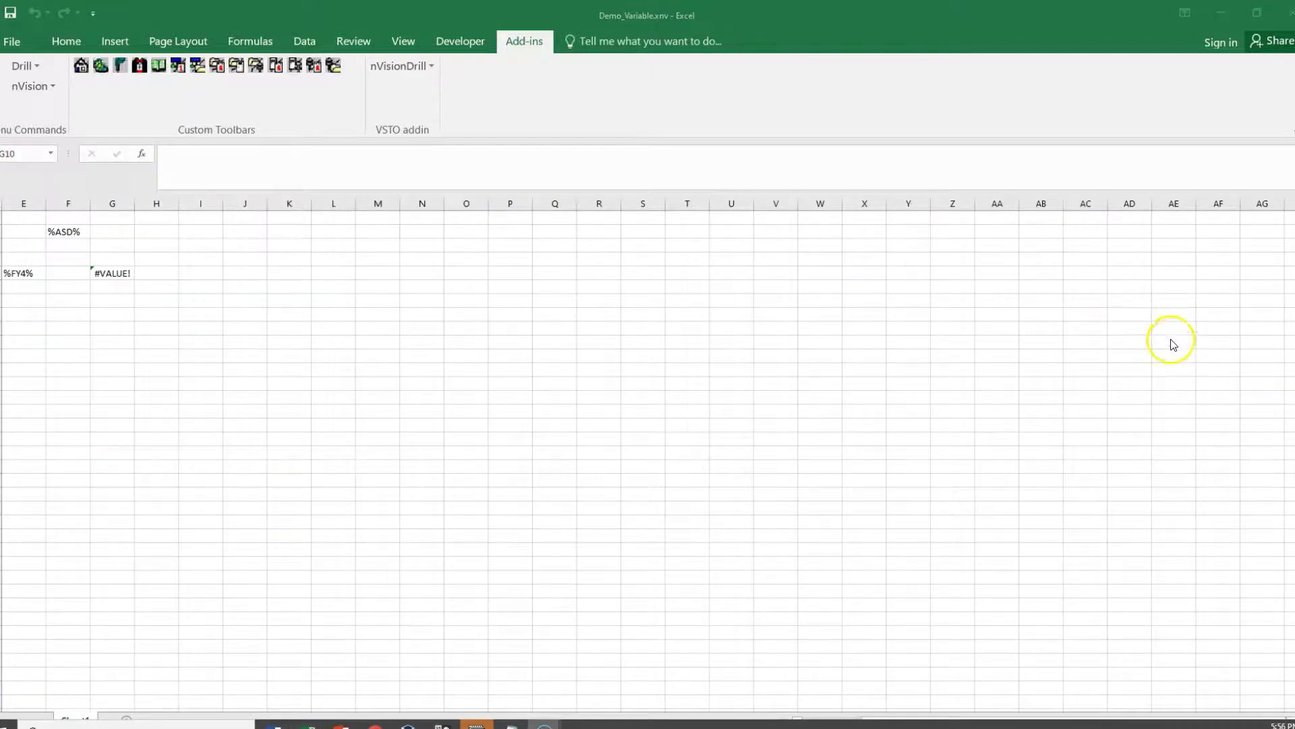
left_click(1171, 341)
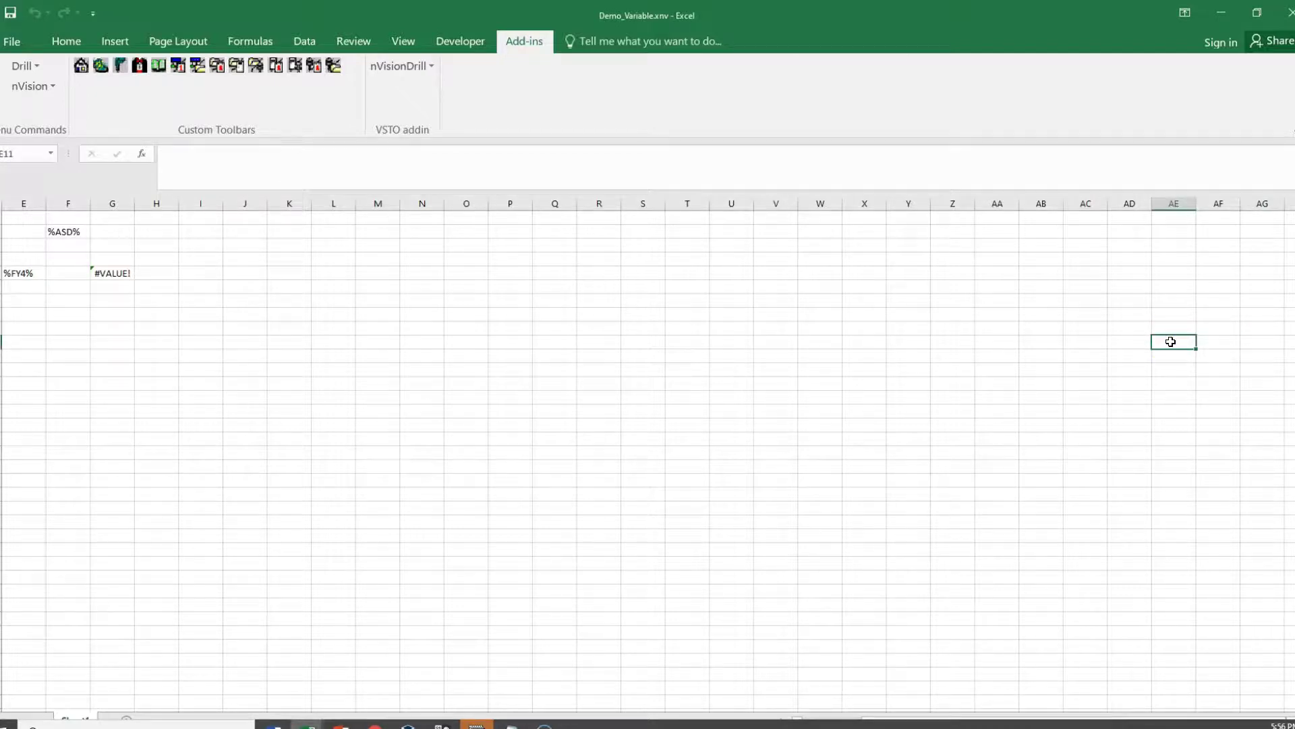
left_click(1172, 342)
left_click(22, 88)
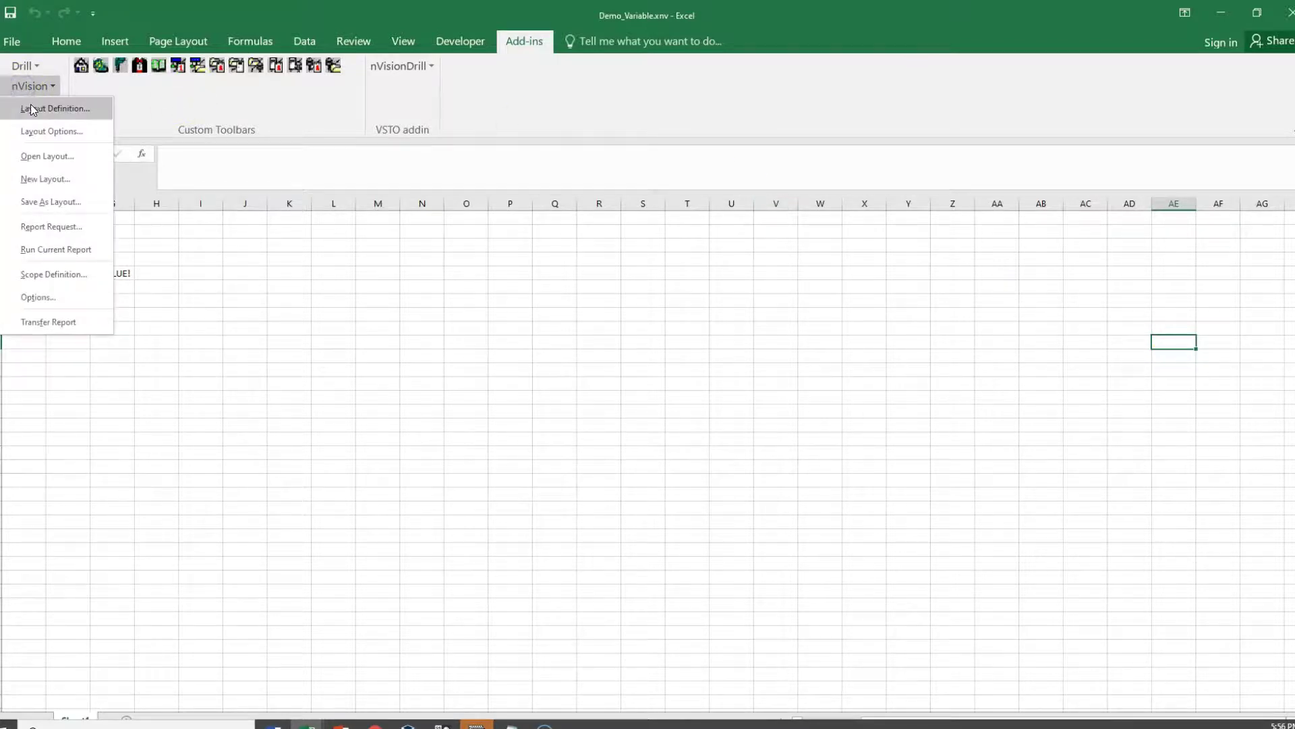
left_click(30, 104)
left_click(645, 279)
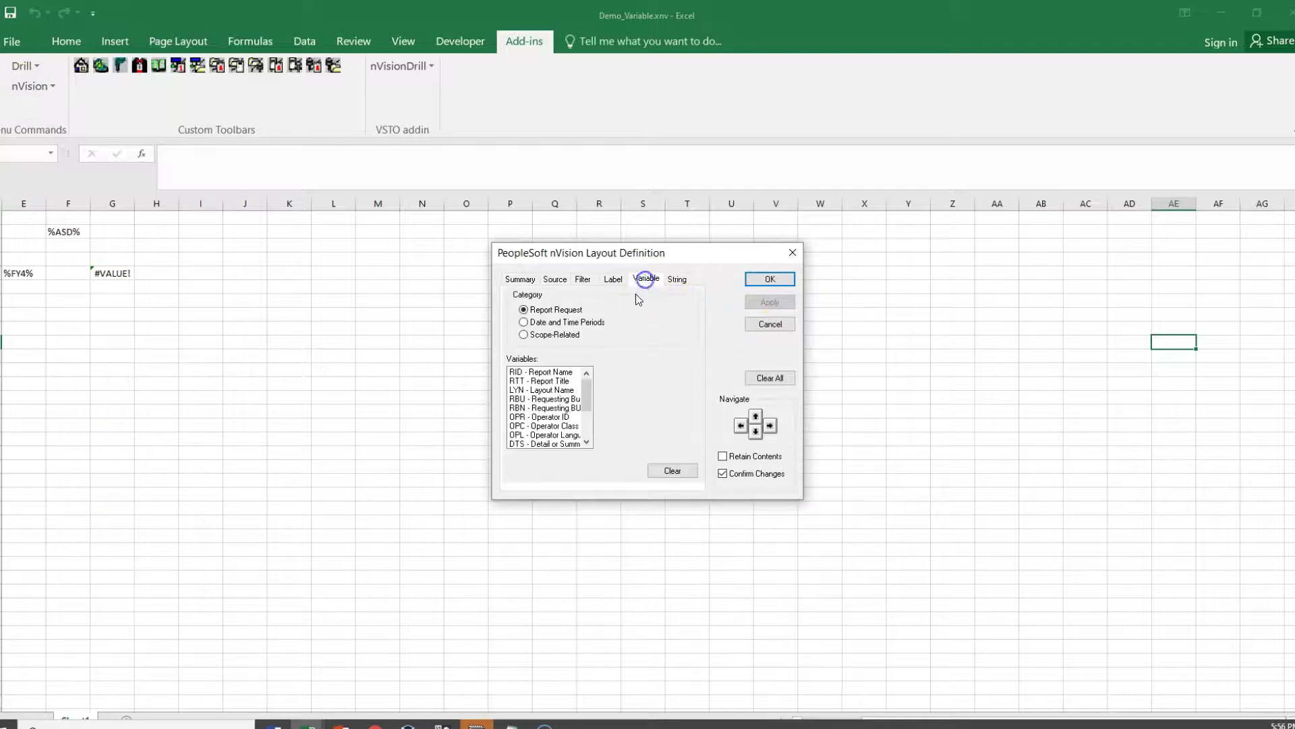
left_click(537, 373)
left_click(780, 305)
left_click(770, 278)
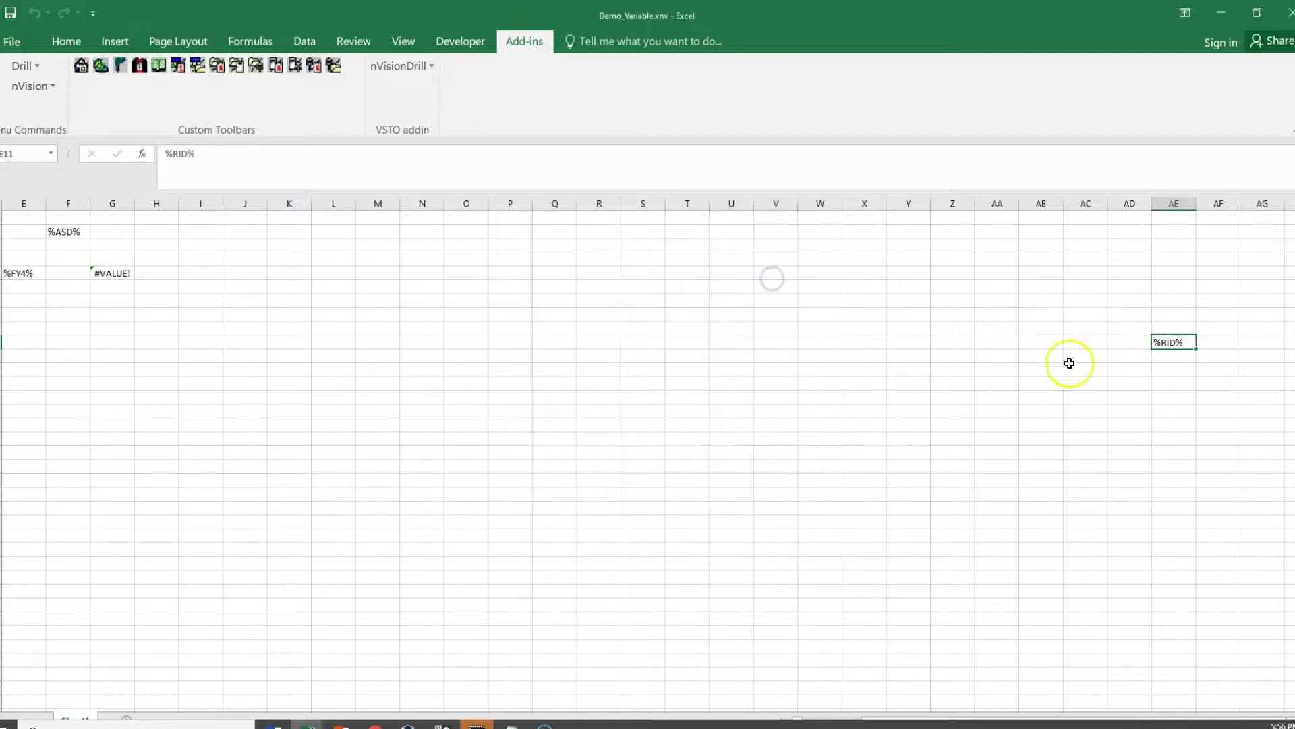
Define the workbook-scoped name RID for cell AE11.
left_click(1171, 348)
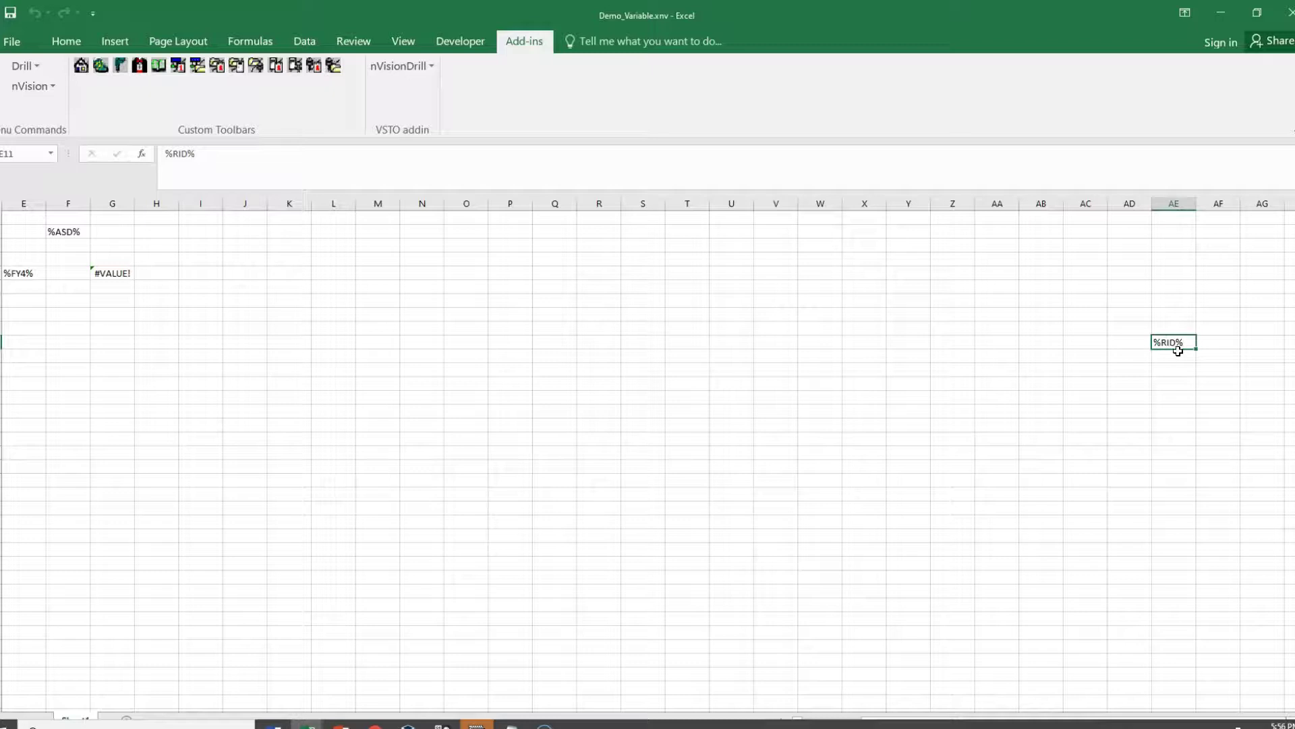
left_click(259, 42)
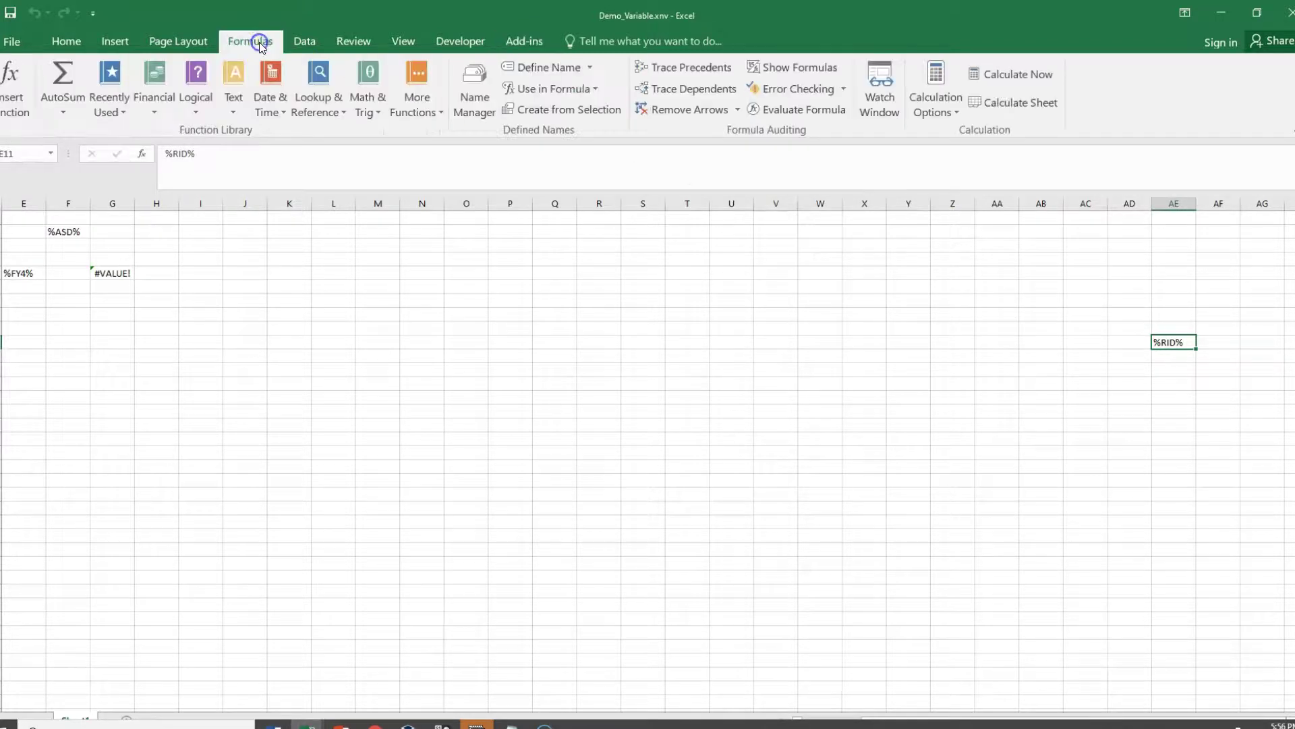
left_click(541, 71)
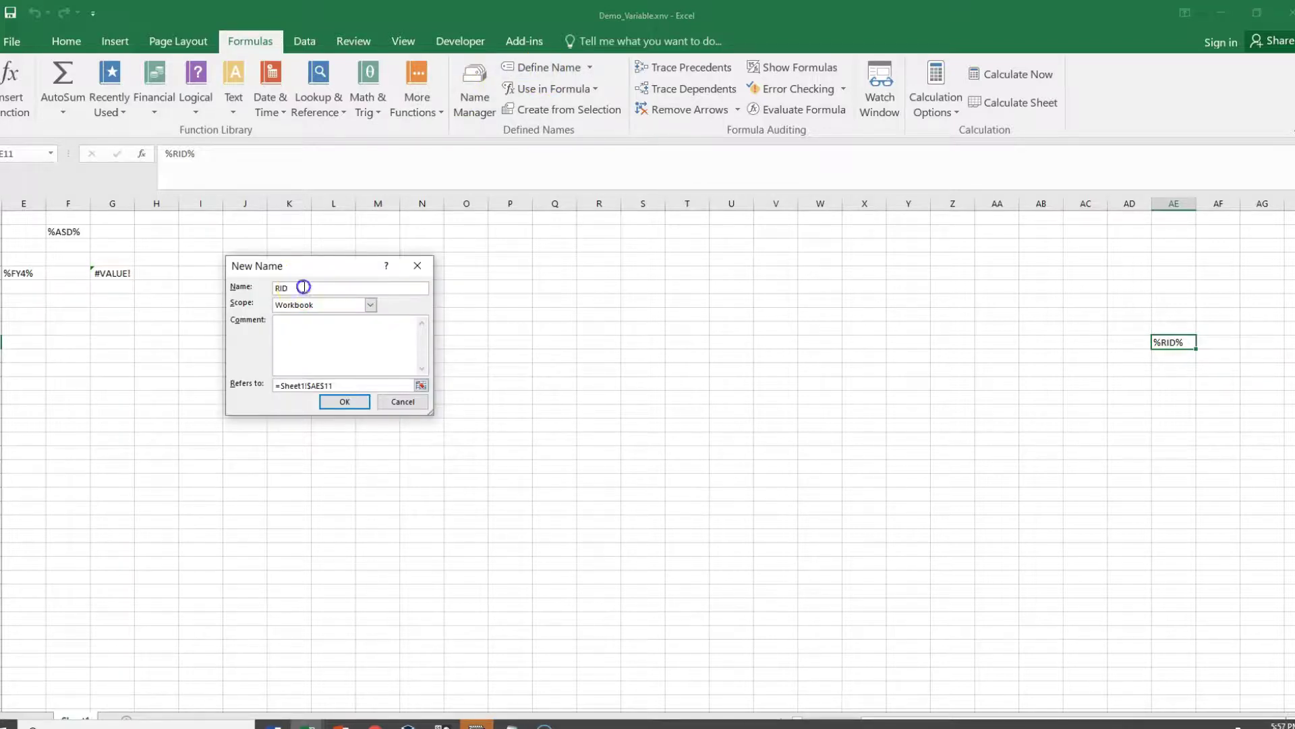
left_click(344, 401)
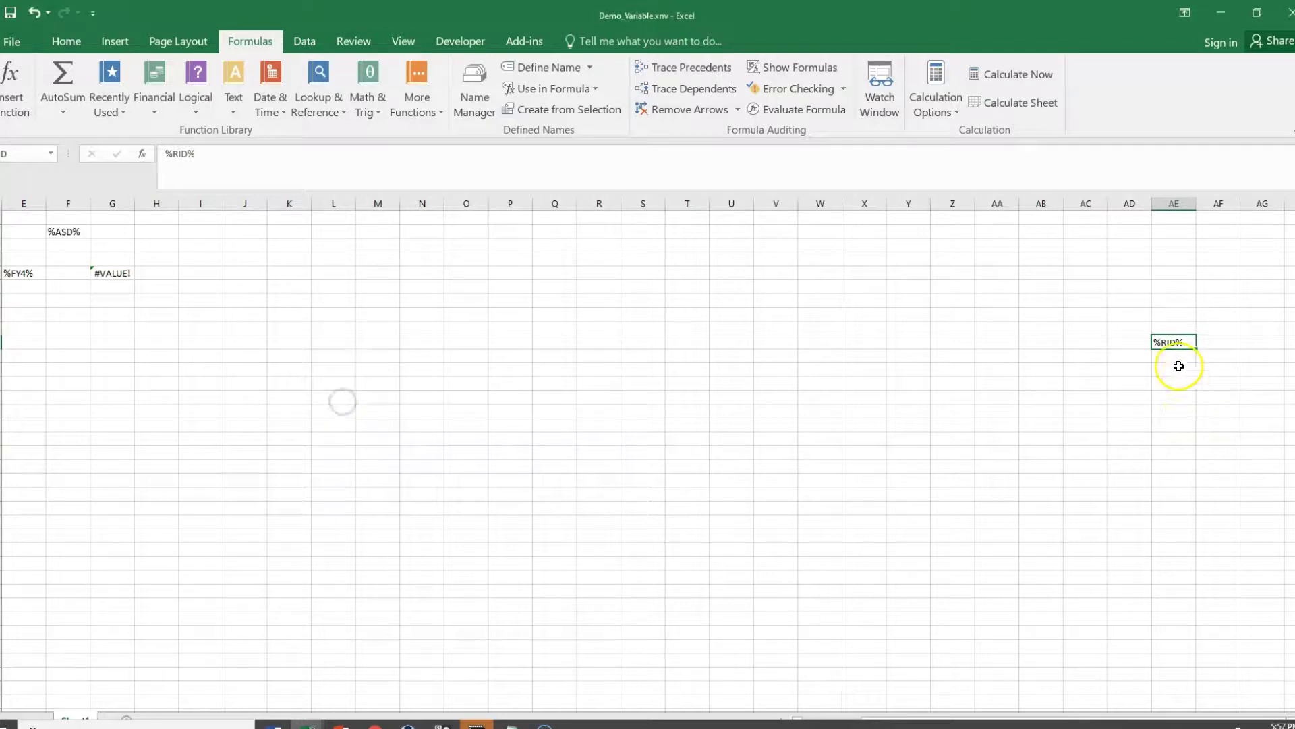
Replace the contents of cell C3 with the formula ="Report ID"&RID.
left_click(12, 715)
left_click(879, 716)
left_click(820, 724)
left_click(800, 717)
scroll(809, 716, "left", 3)
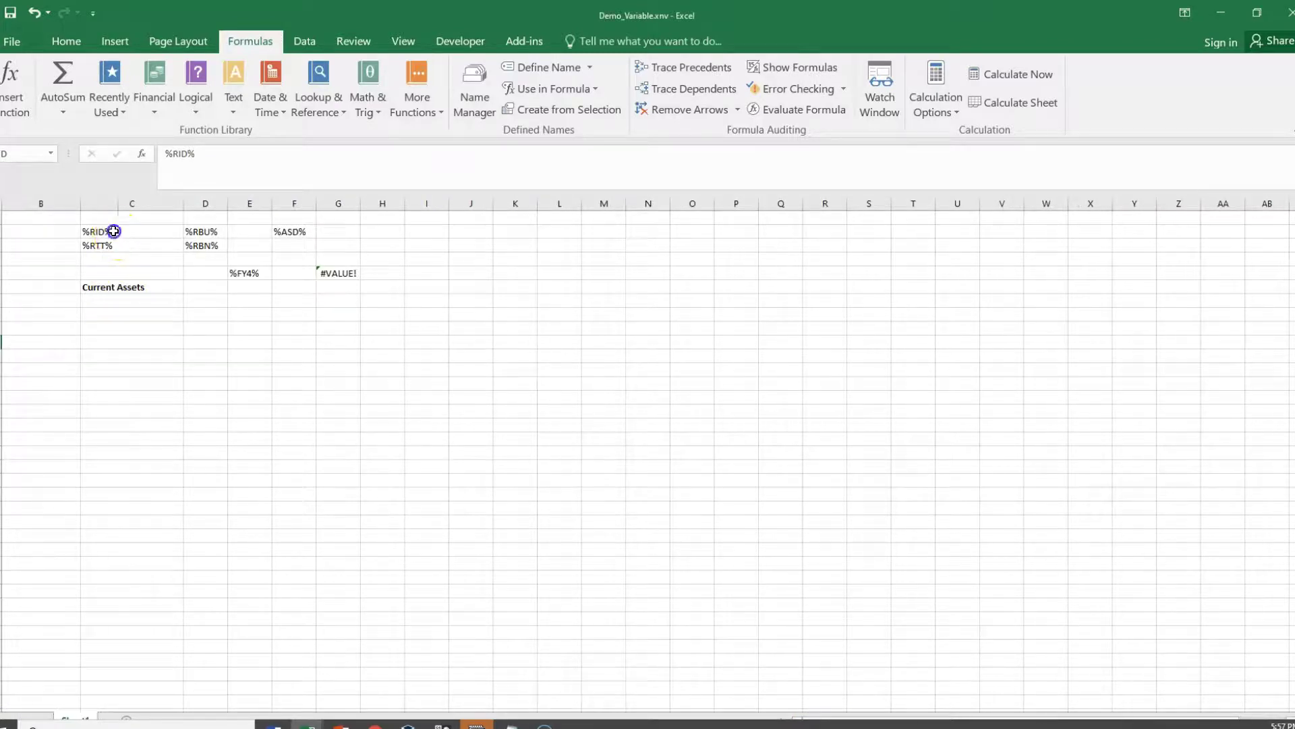
left_click(112, 231)
left_click(210, 154)
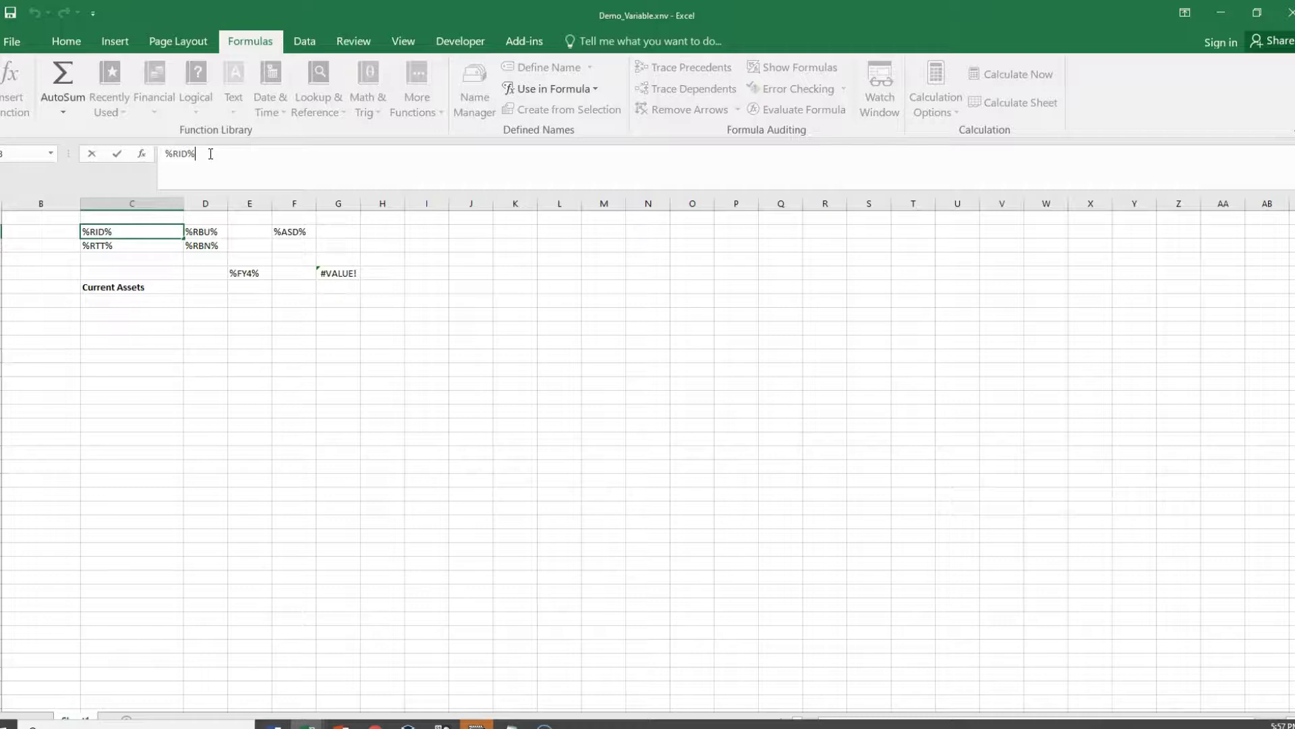
left_click_drag(210, 154, 164, 154)
type("=")
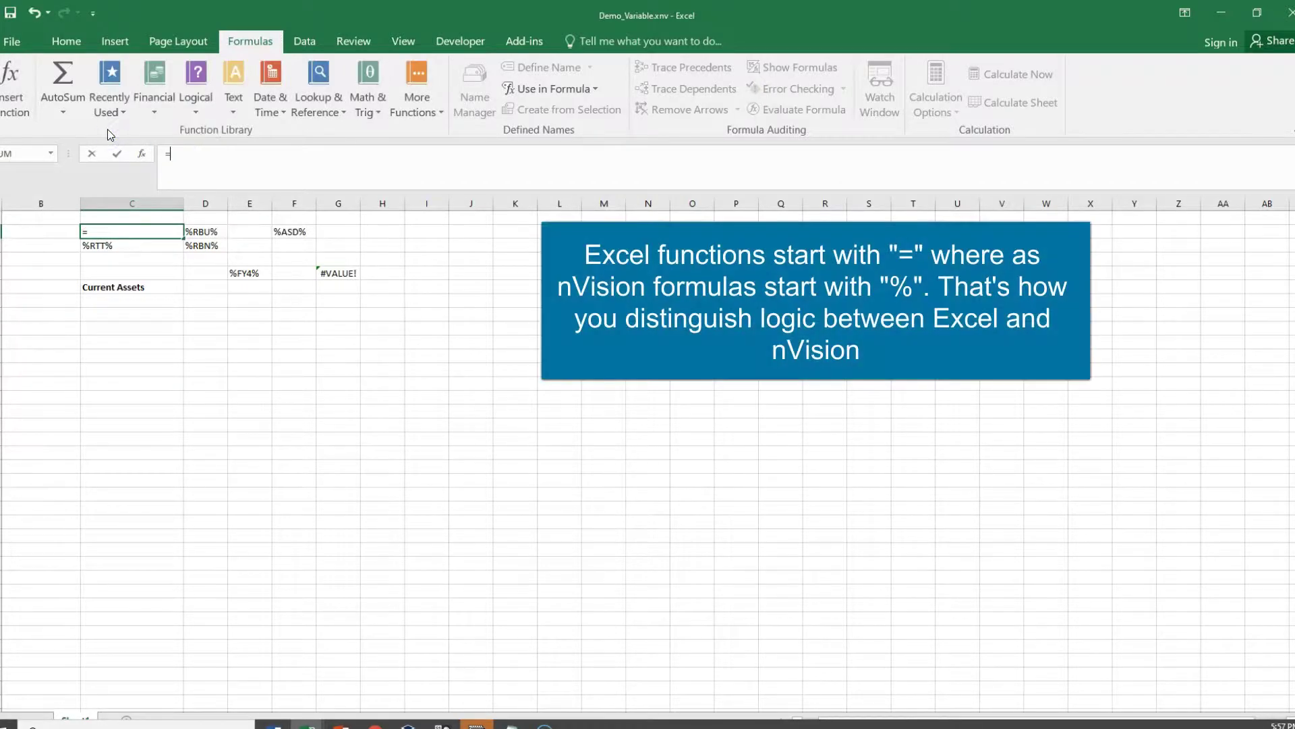
type("\"")
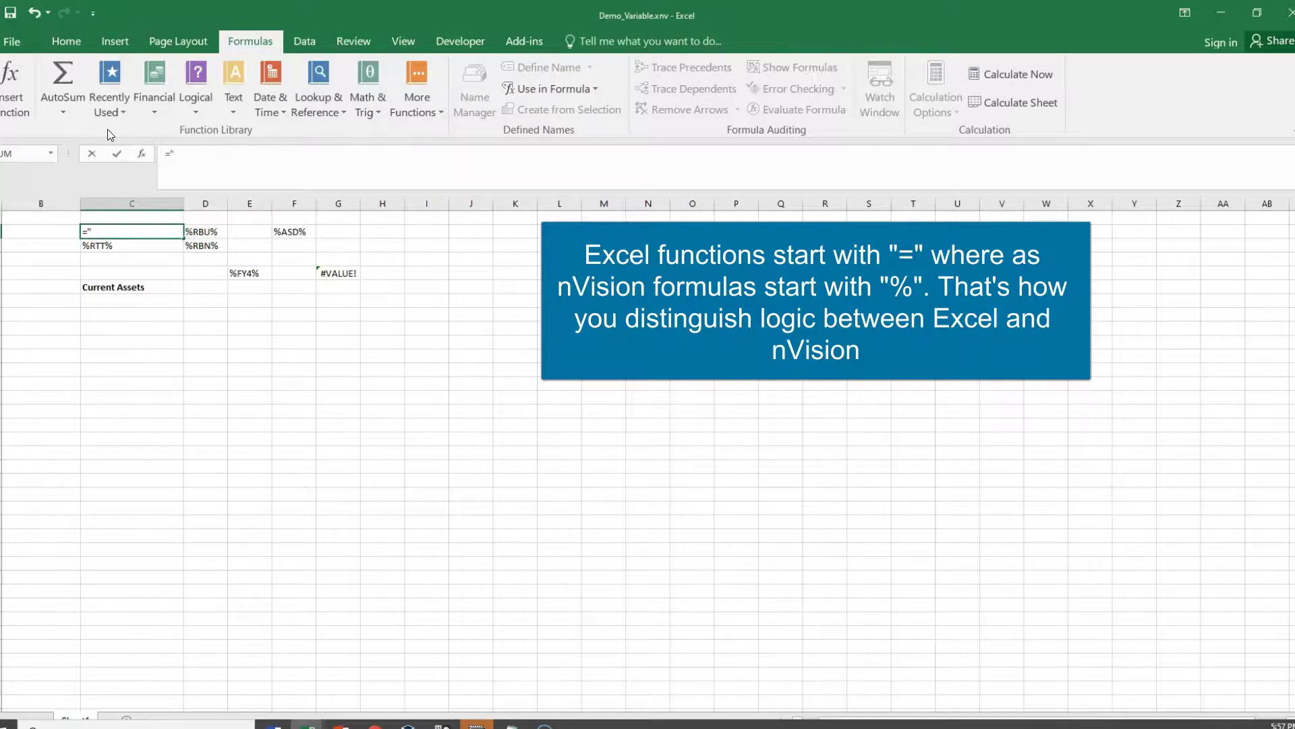
type("Repord")
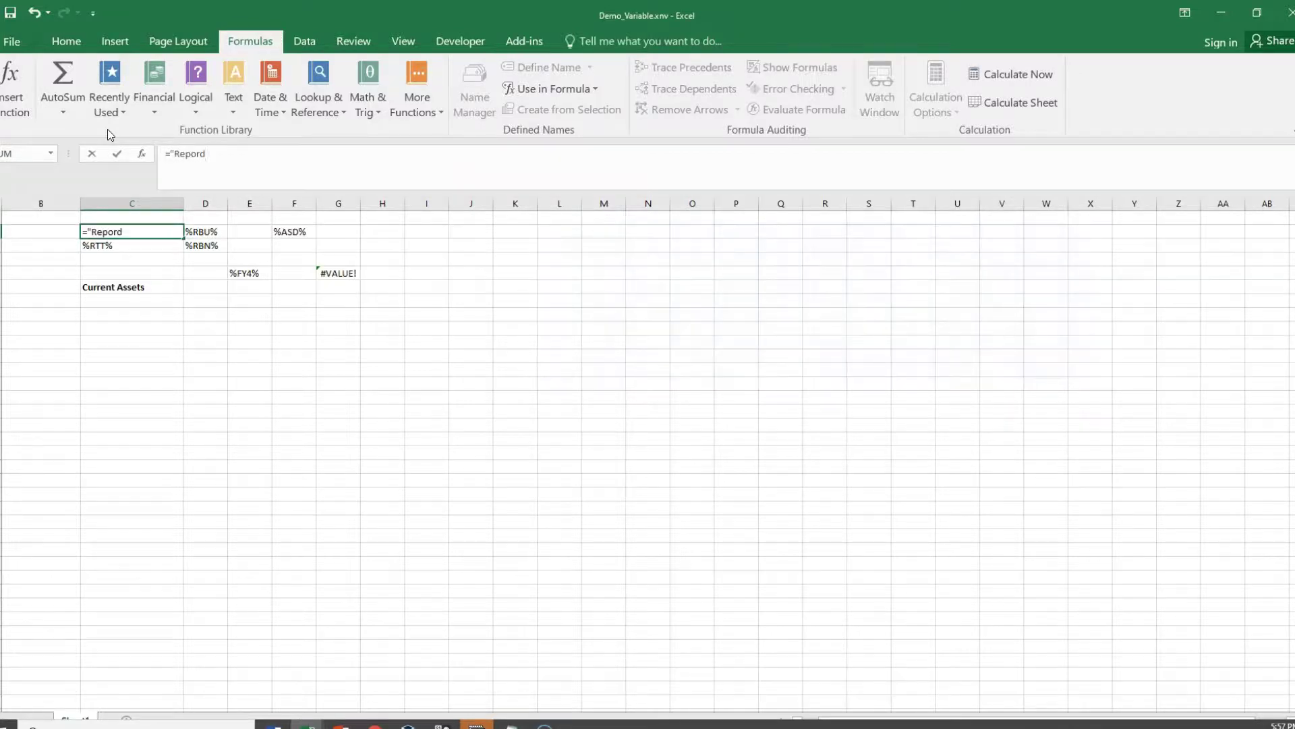
key("BackSpace")
type("t ID\"&RID")
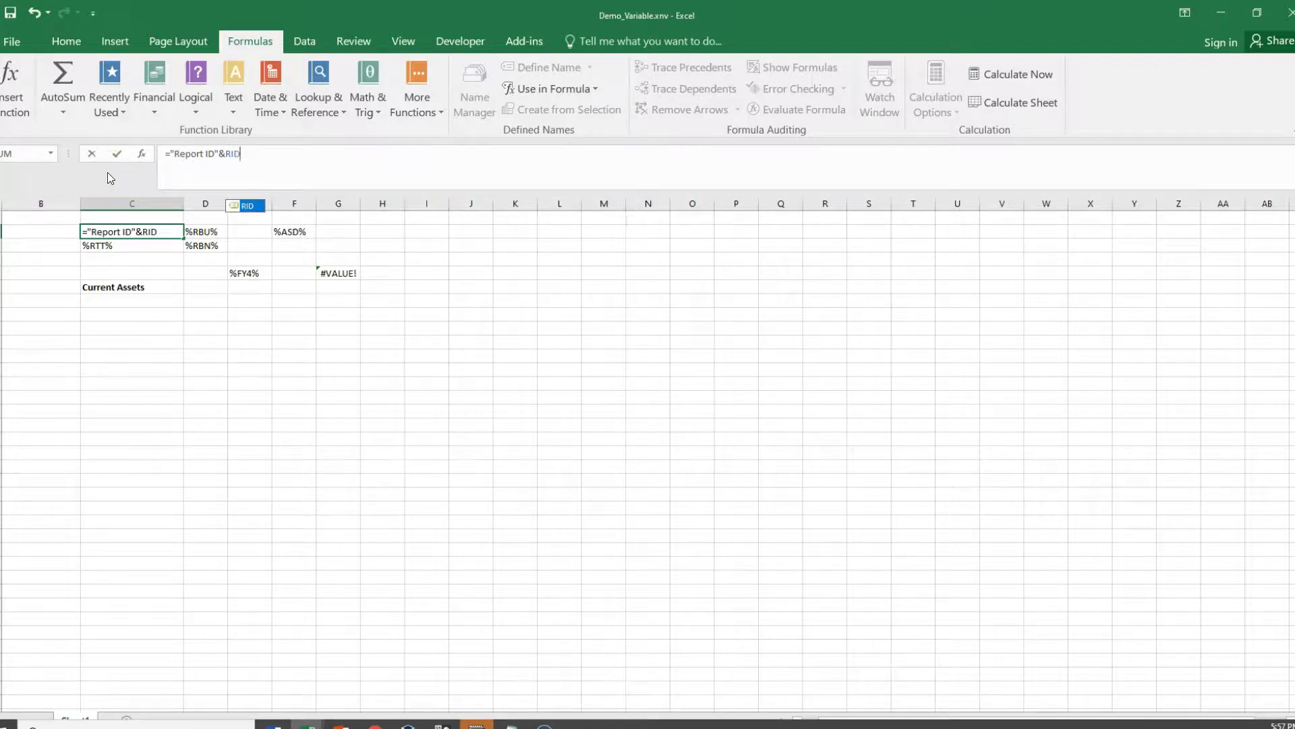
key("Return")
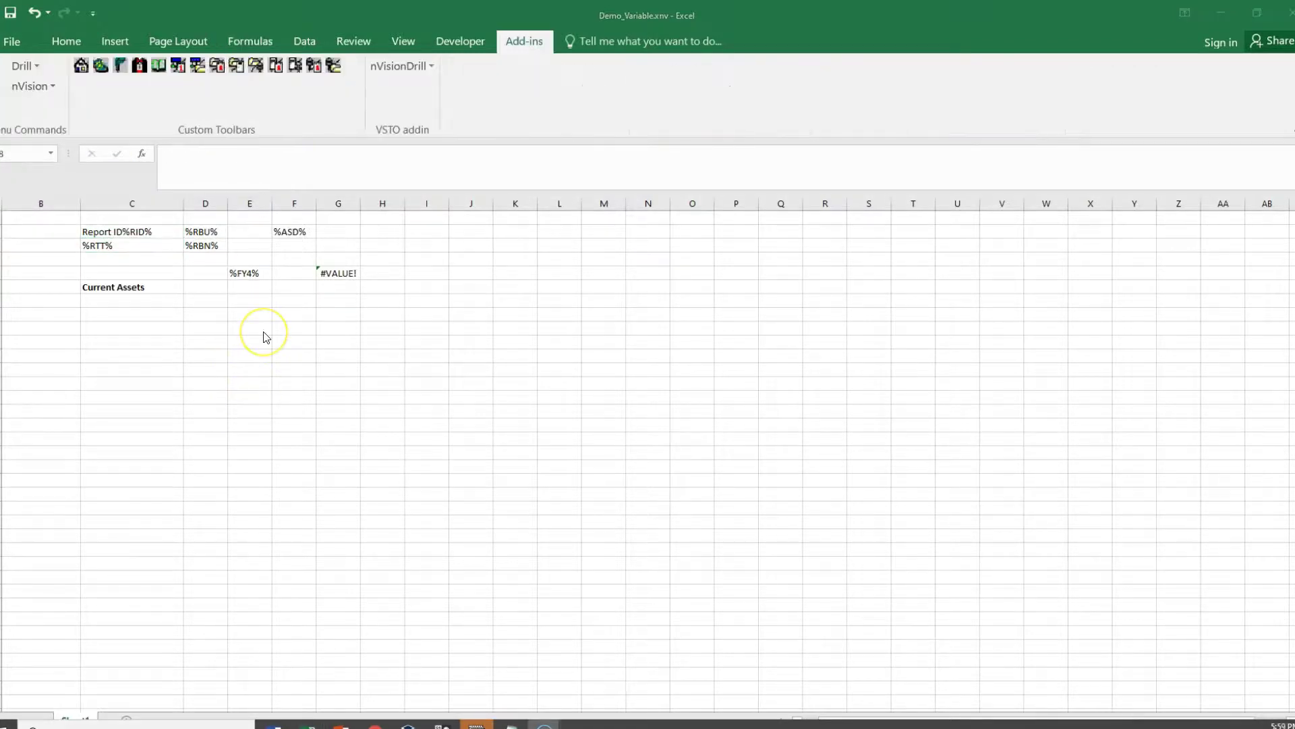
Run the current report and check the labelled report ID in cell C3 of the output.
left_click(29, 86)
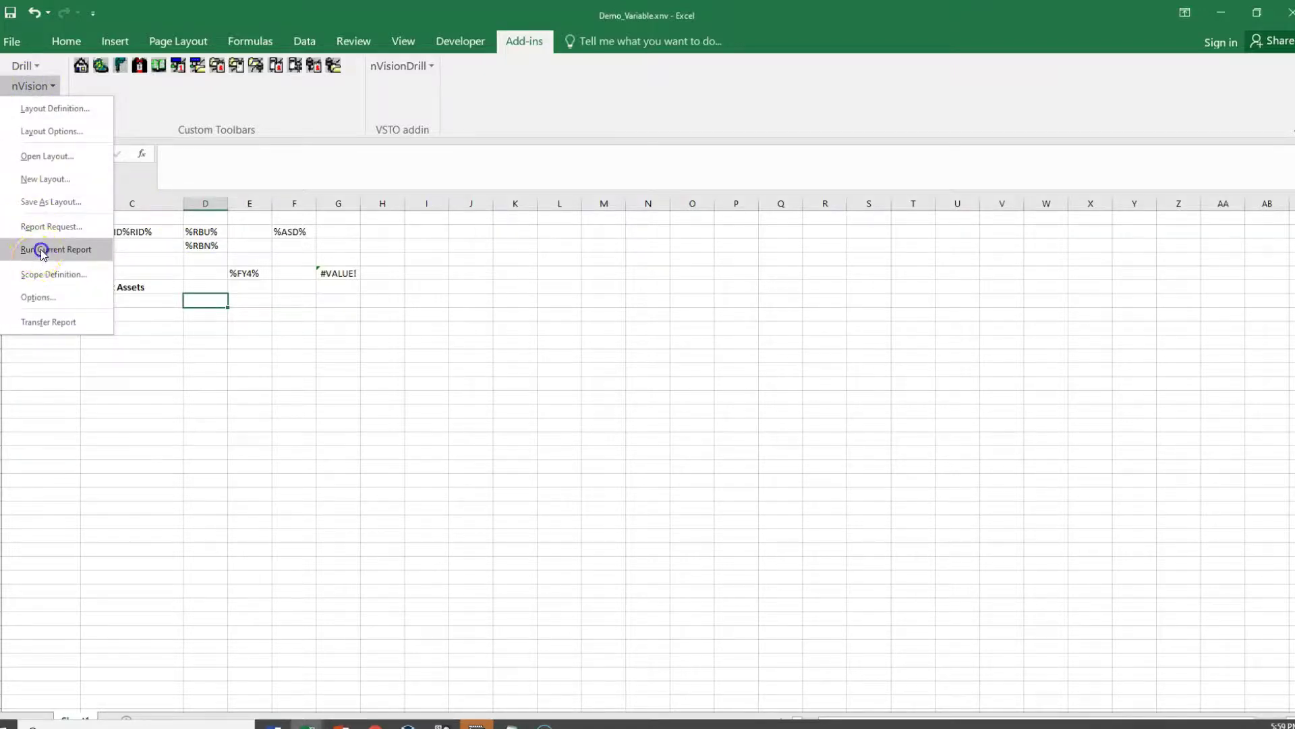
left_click(41, 249)
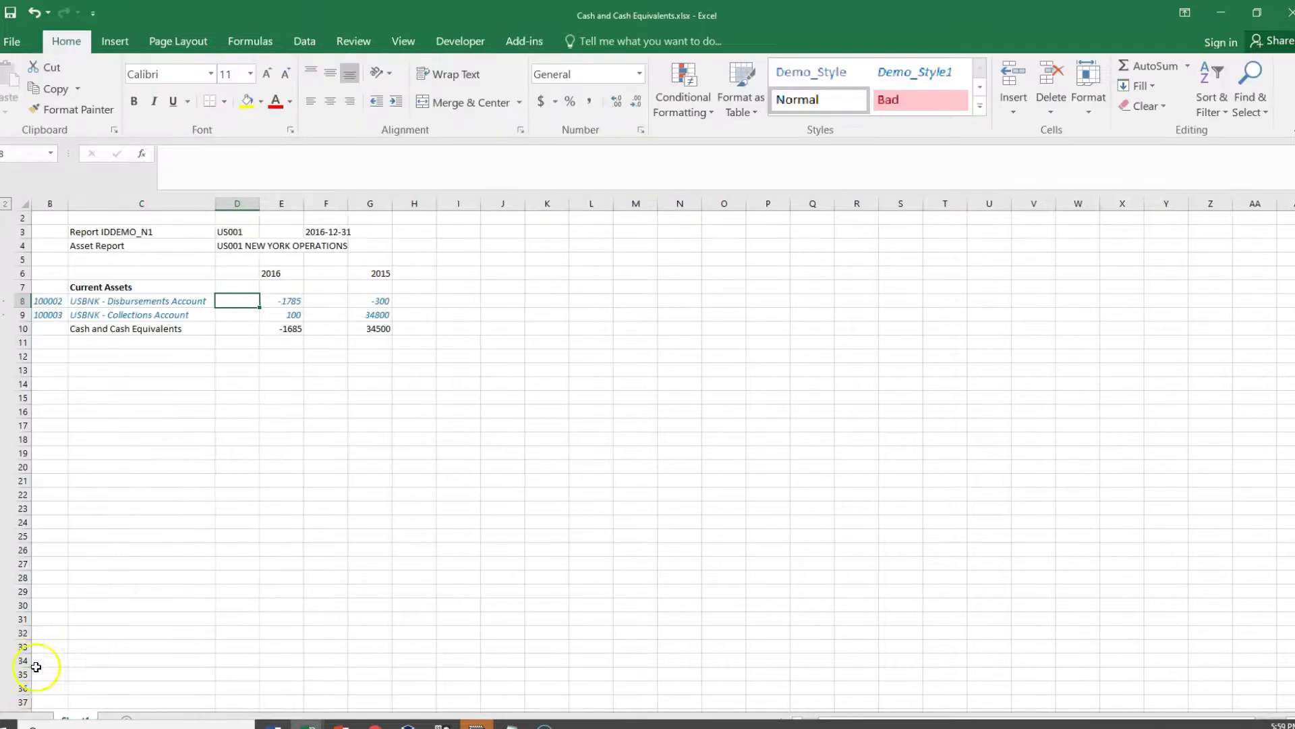
left_click(108, 232)
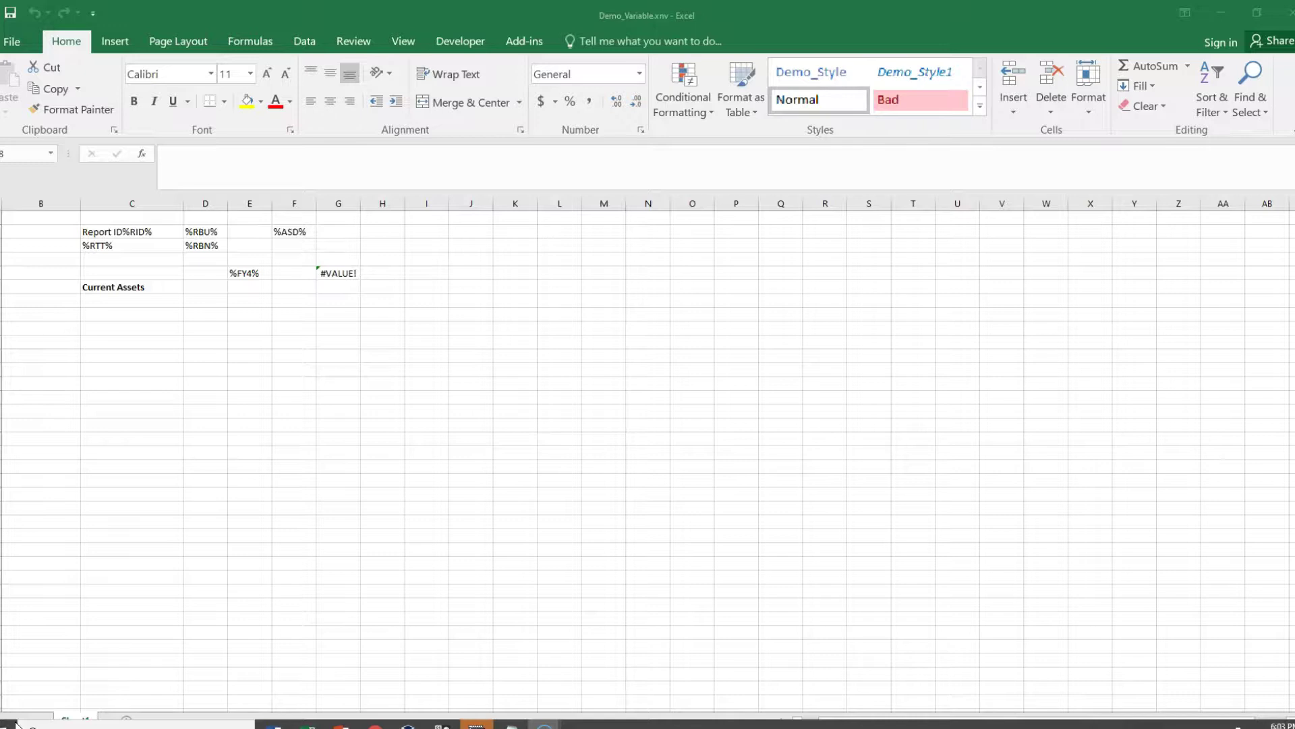
Define cell AE12, directly below the report ID variable, with the Date and Time Periods variable ASD - As Of Reporting Date.
left_click(1125, 496)
key("Right")
key("Right")
key("Right")
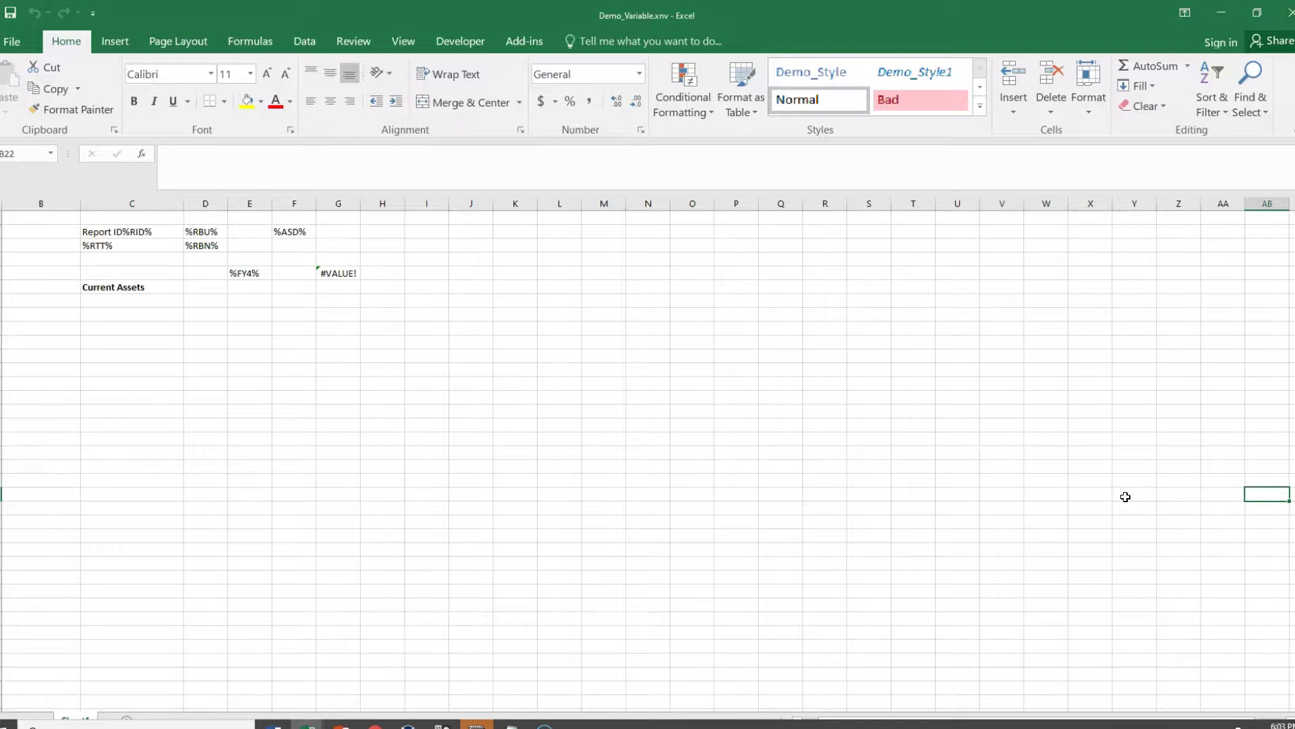
key("Right")
key("Right")
key("Right")
key("Right")
left_click(1177, 355)
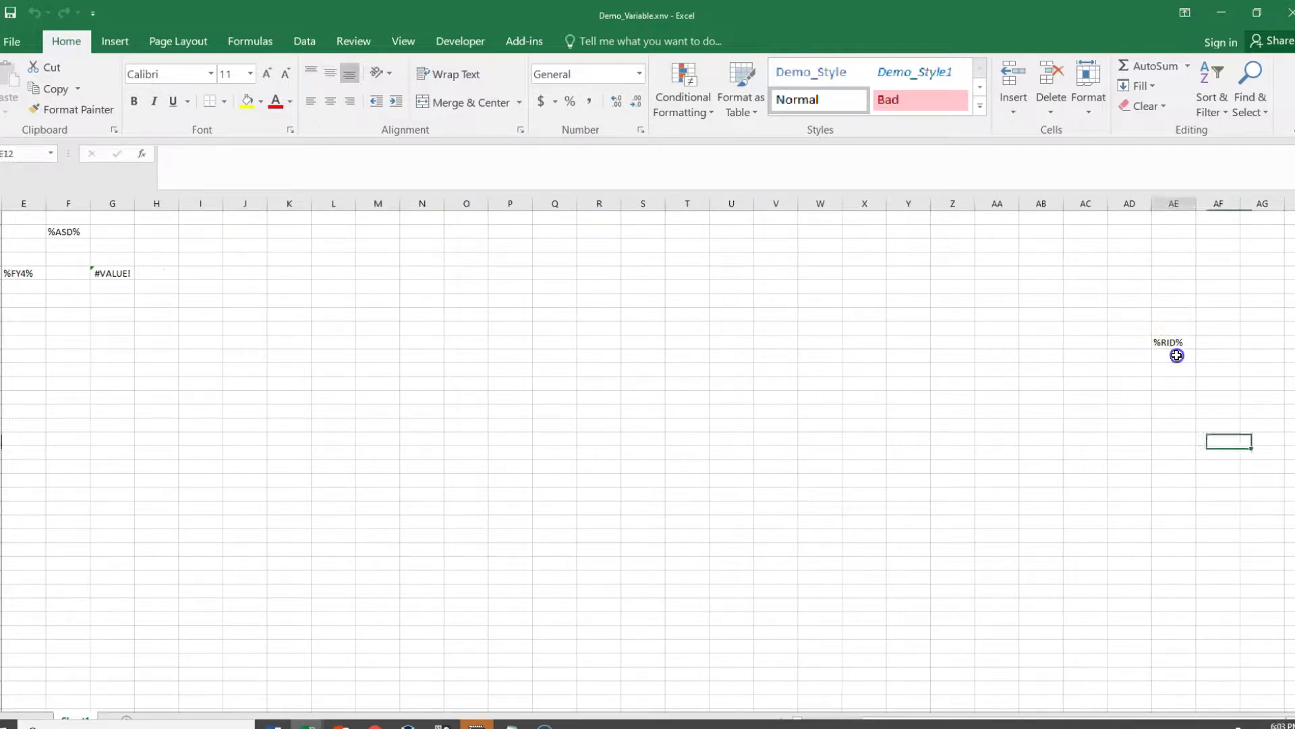
left_click(526, 41)
left_click(47, 88)
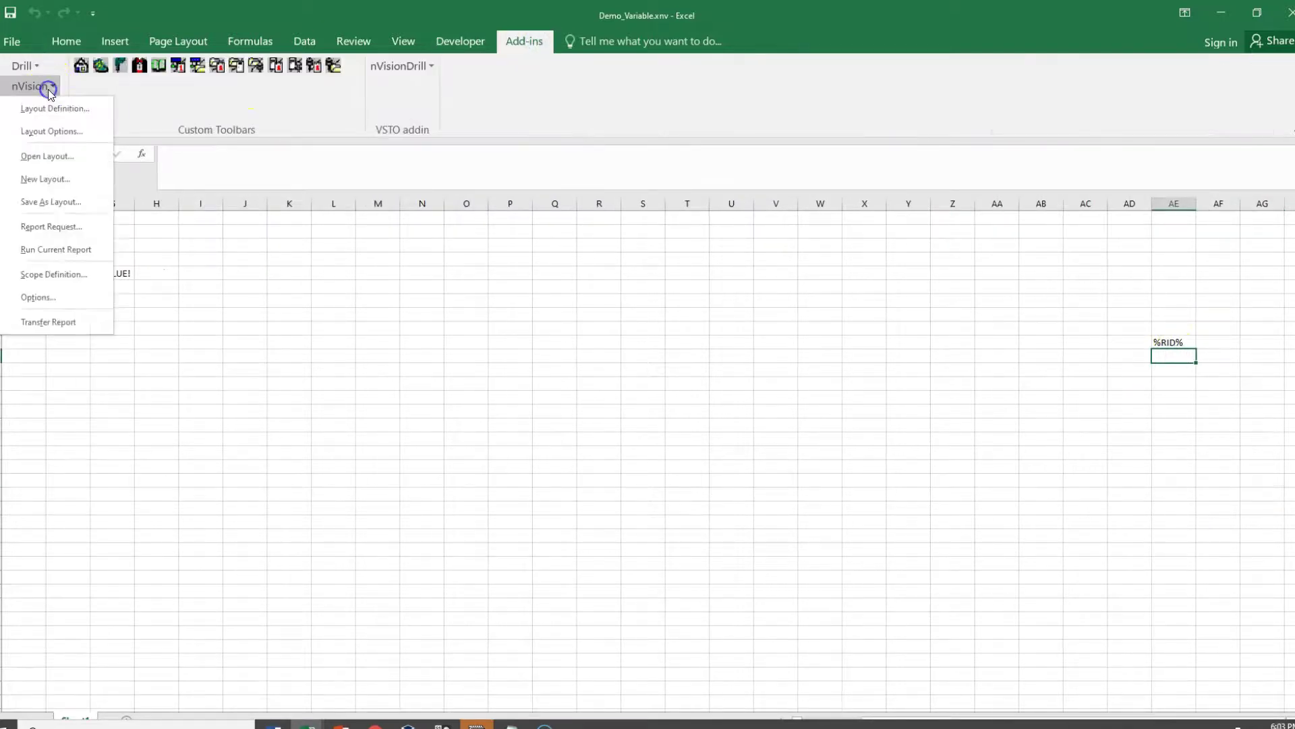
left_click(54, 108)
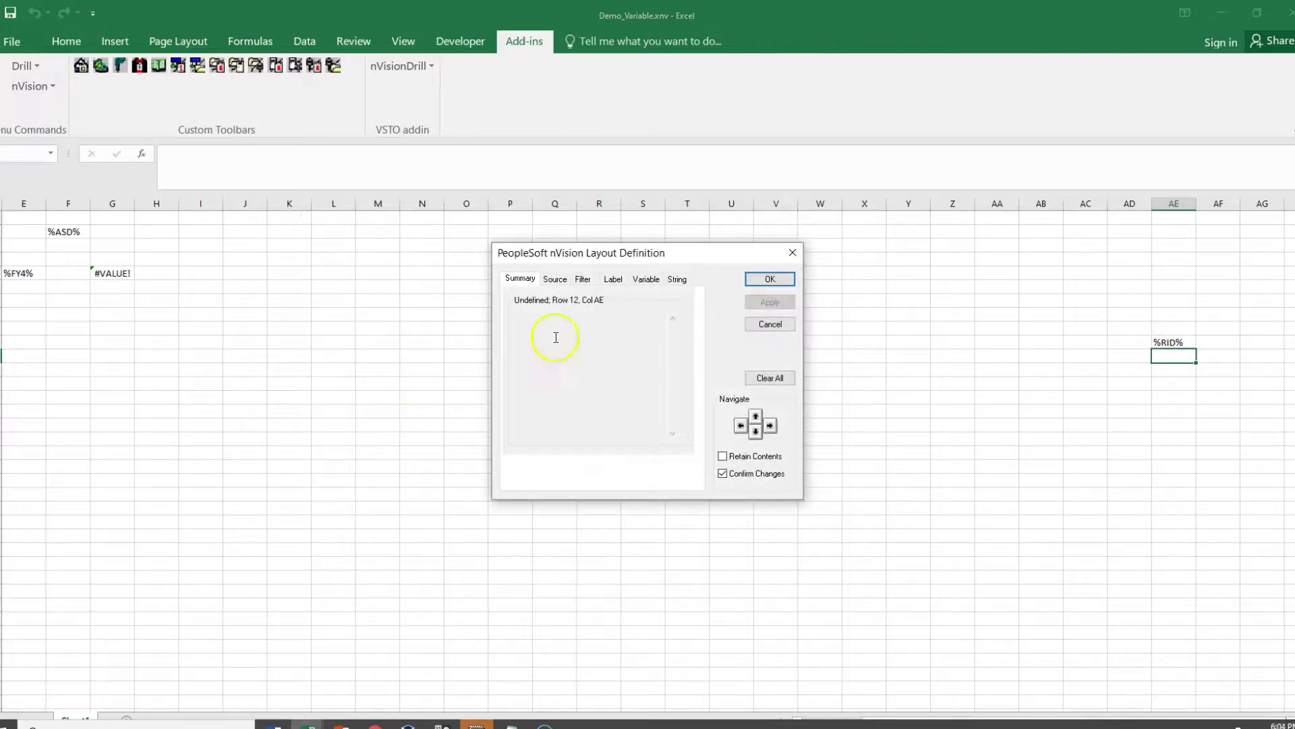
left_click(645, 280)
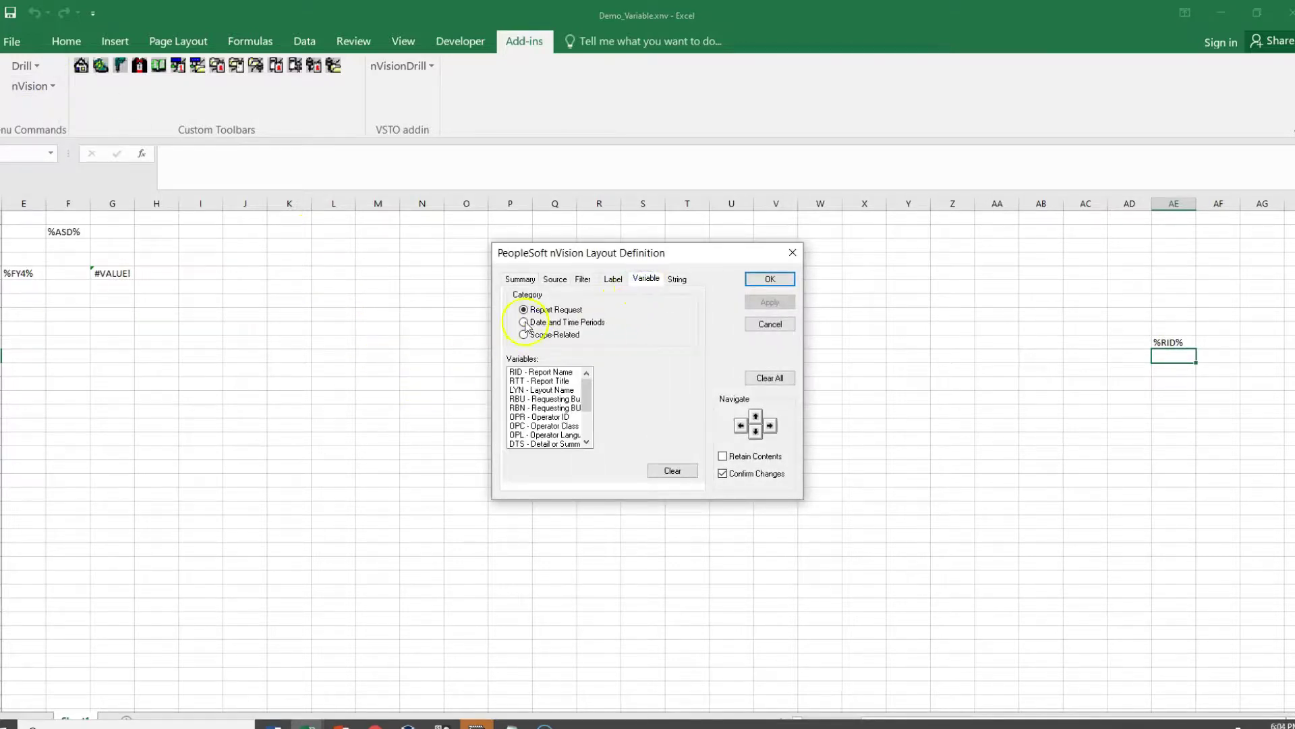
left_click(524, 323)
left_click(552, 372)
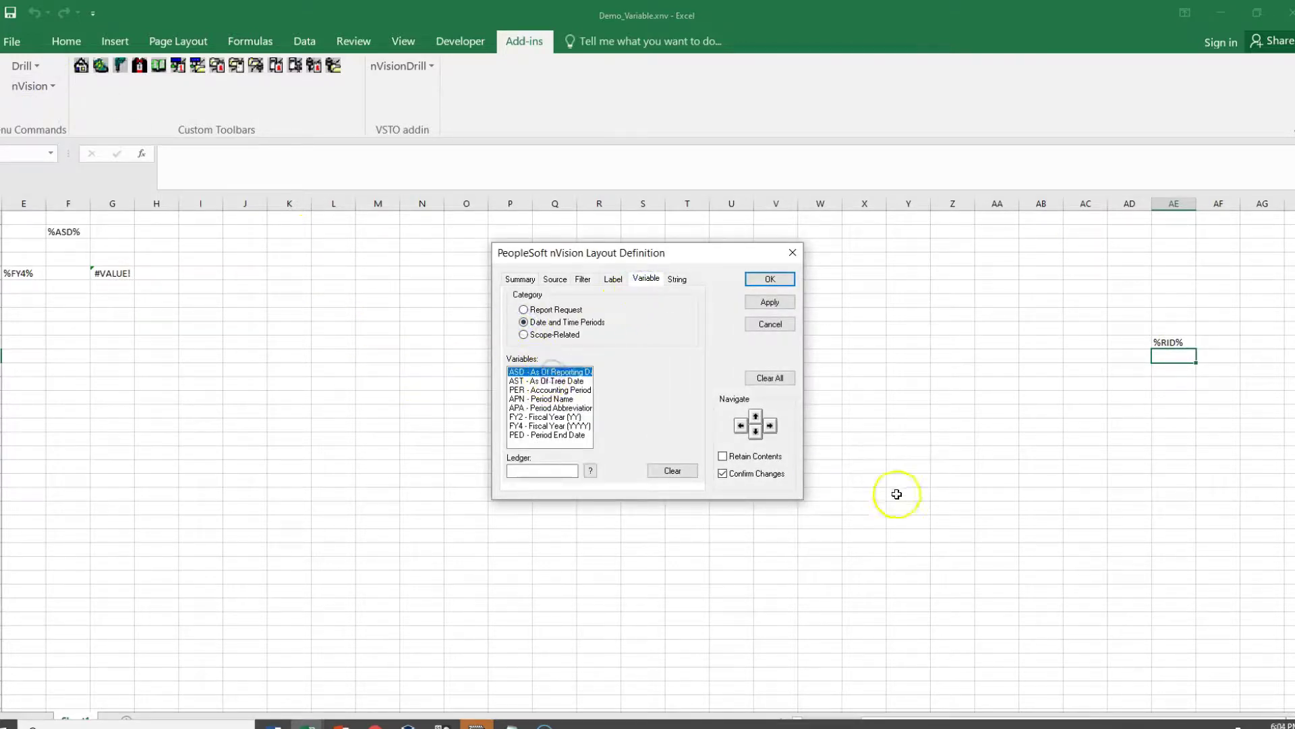
left_click(770, 301)
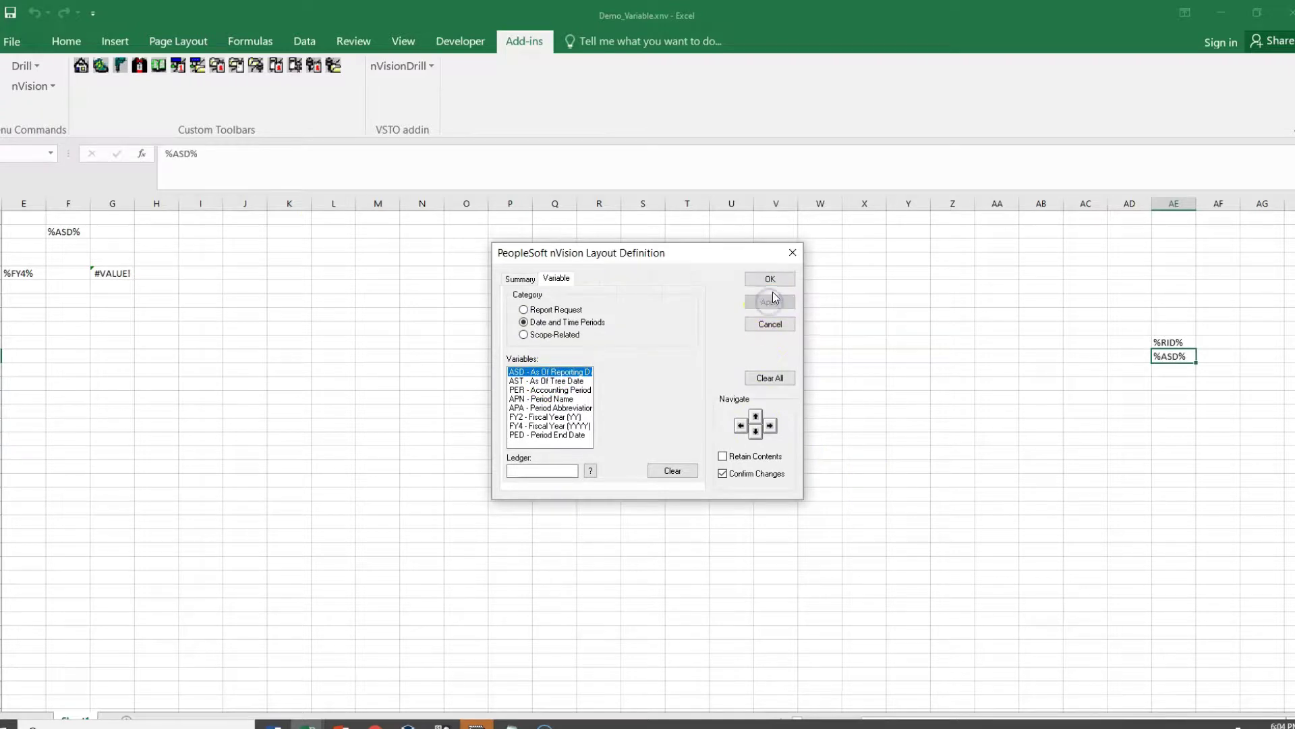
left_click(770, 279)
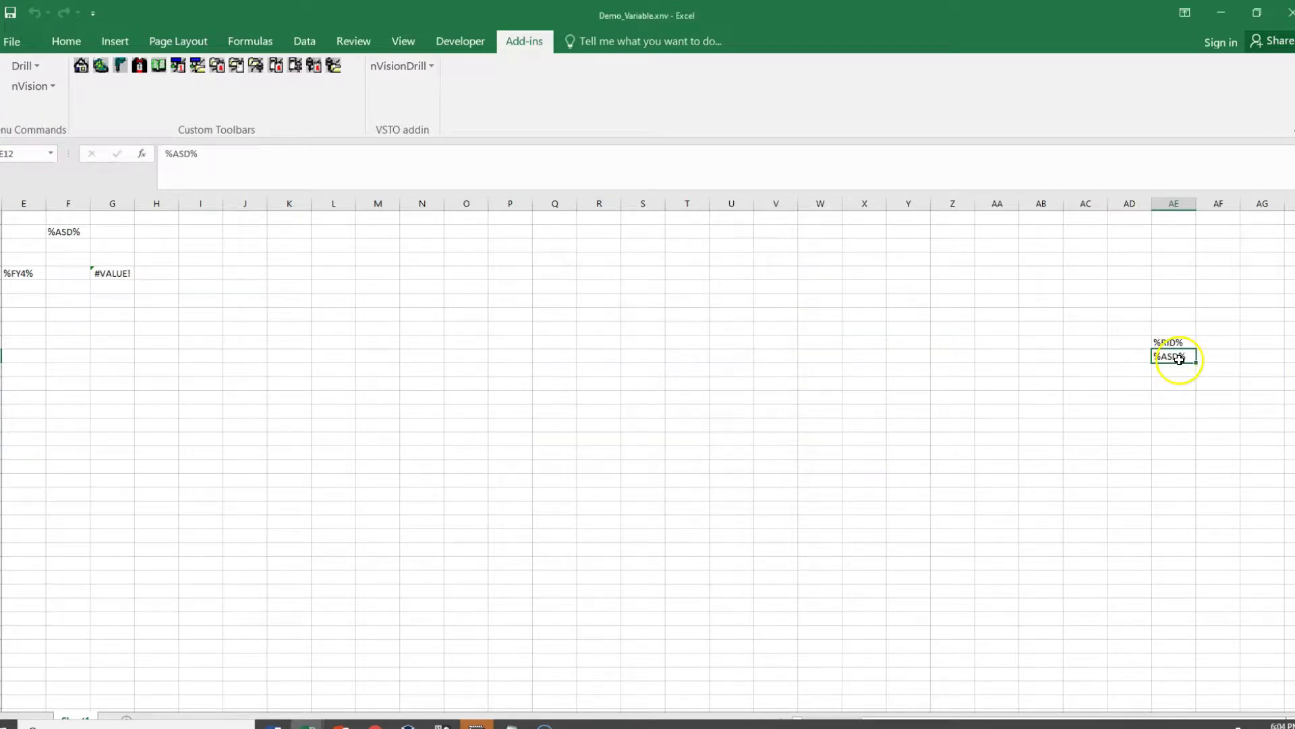
Define the workbook-scoped name ASD for cell AE12.
left_click(249, 45)
left_click(544, 68)
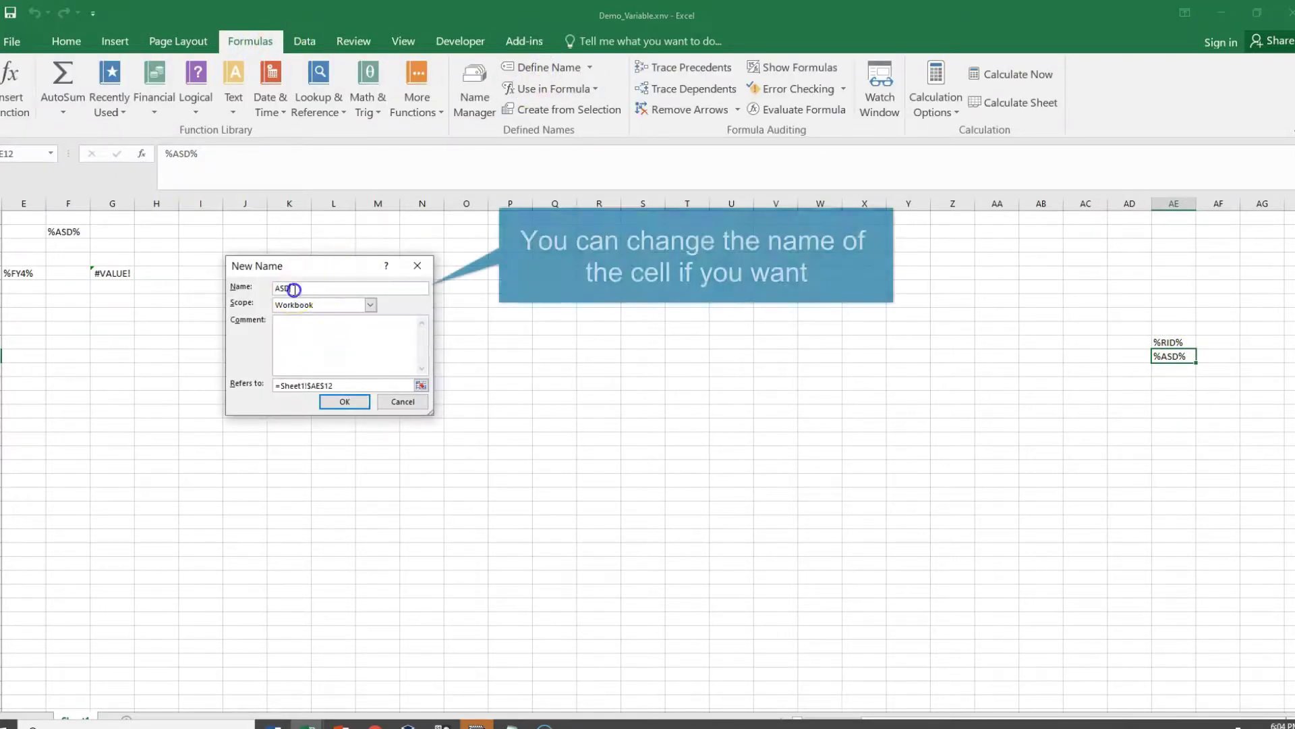
left_click(344, 401)
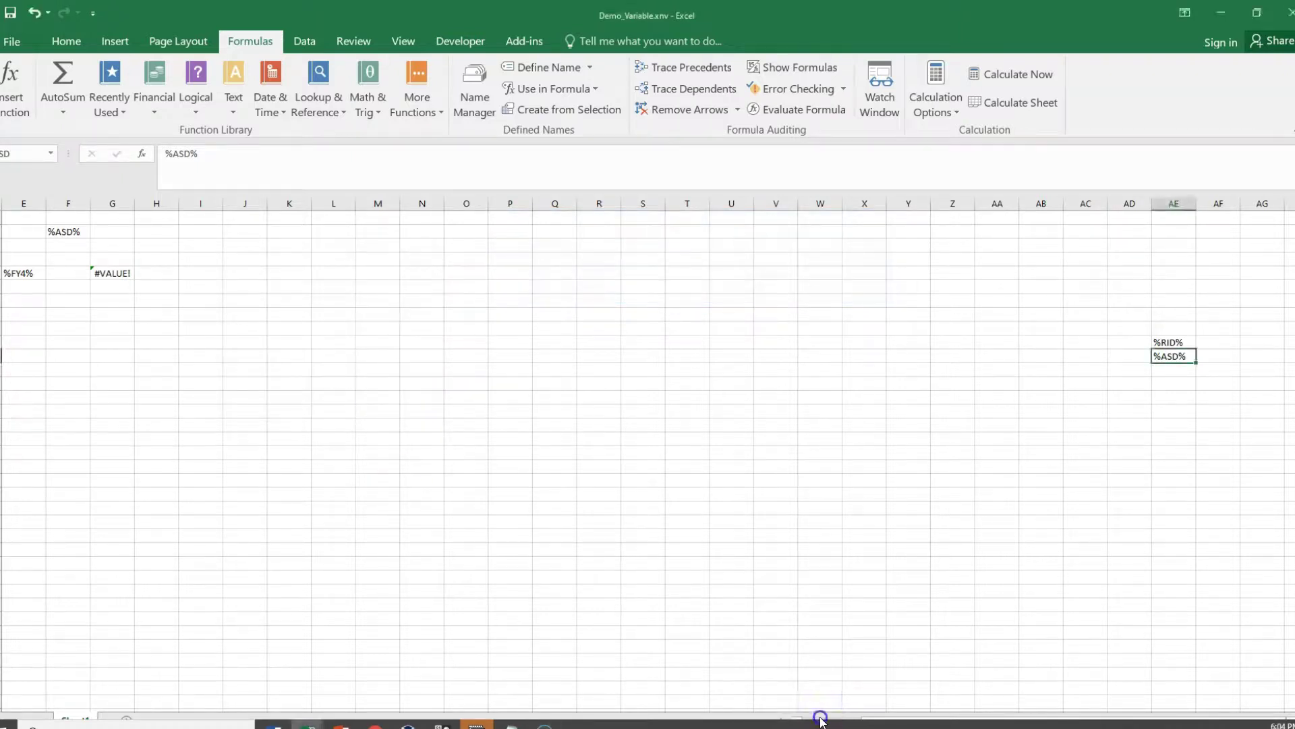
Replace the contents of cell F3 with the formula ="As of: "&TEXT(ASD,"MMMM DD,YYYY").
left_click_drag(822, 718, 805, 719)
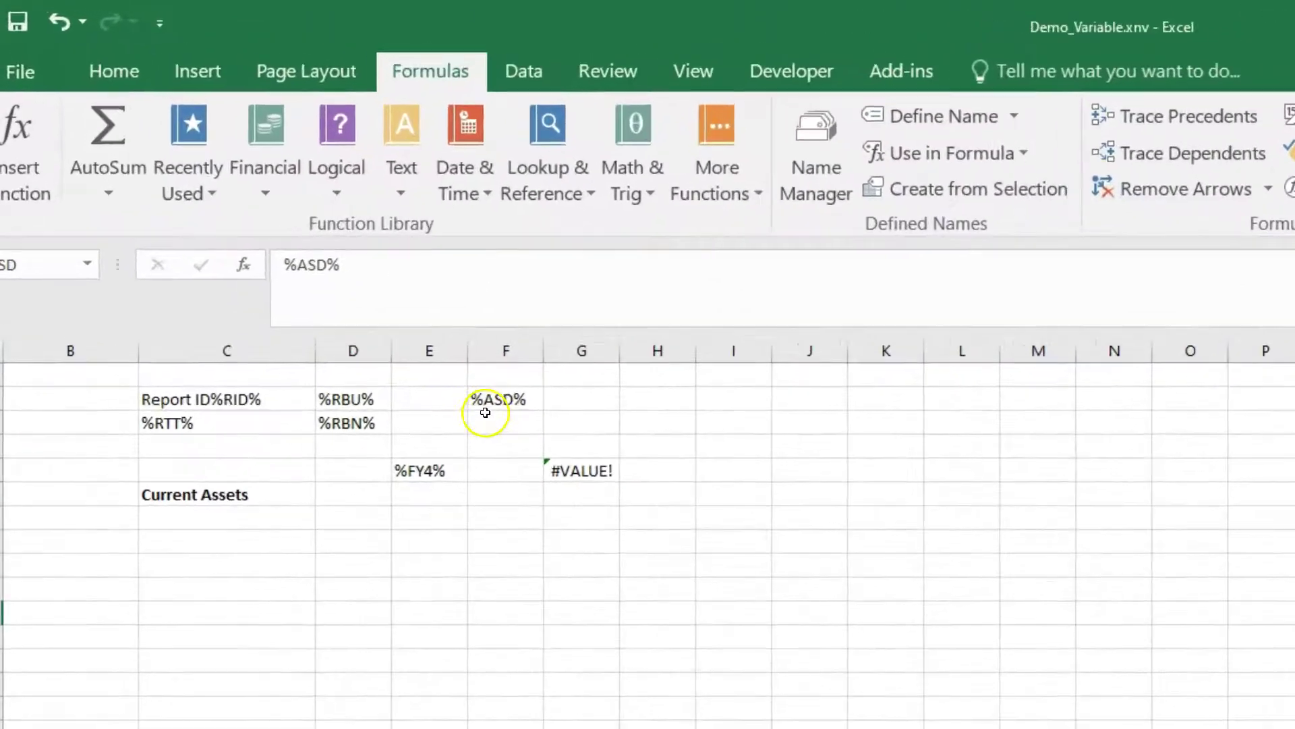
left_click(284, 231)
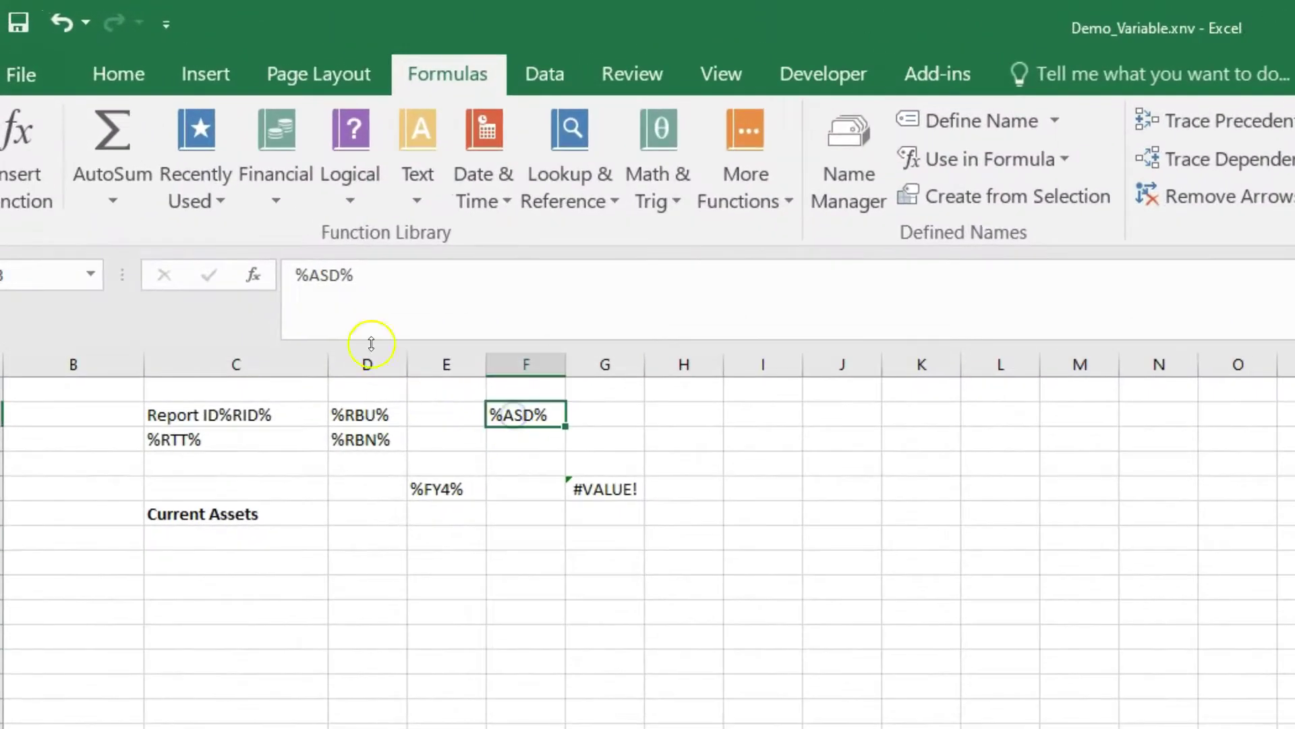
left_click_drag(378, 272, 200, 245)
type("=\"")
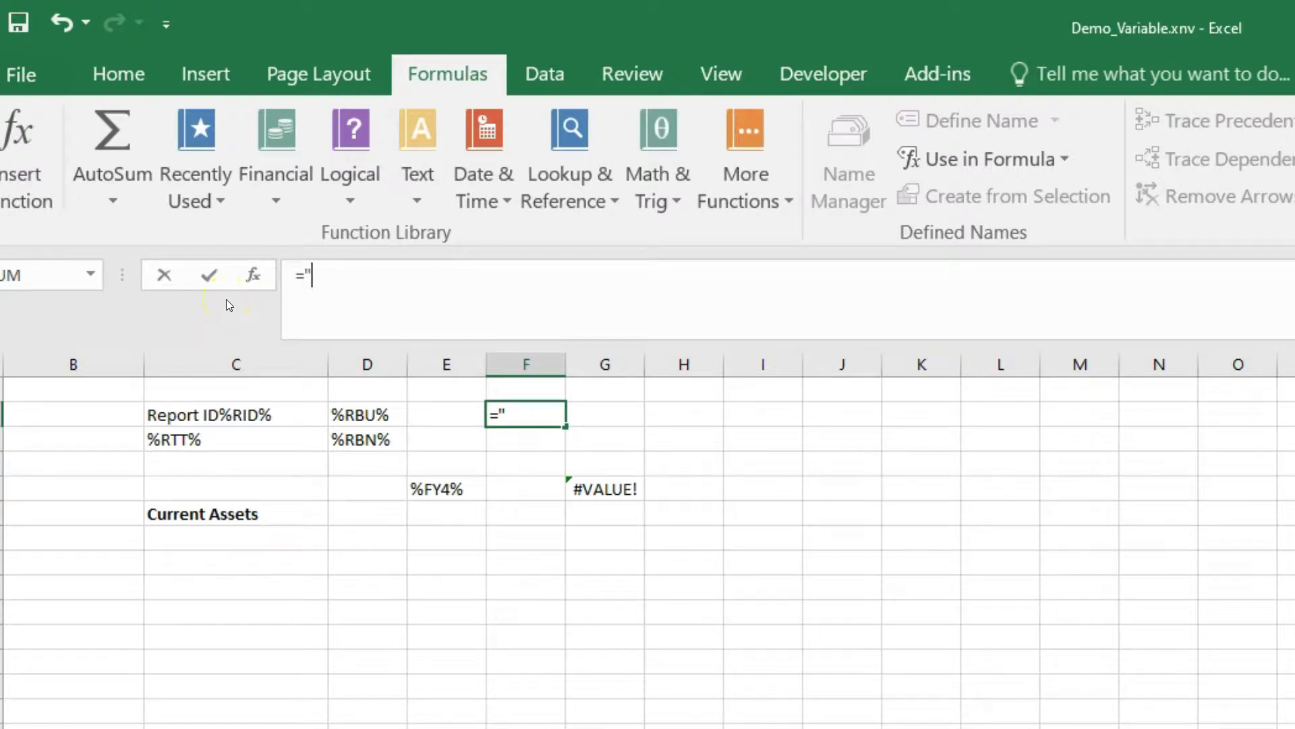
type("As of: \"&")
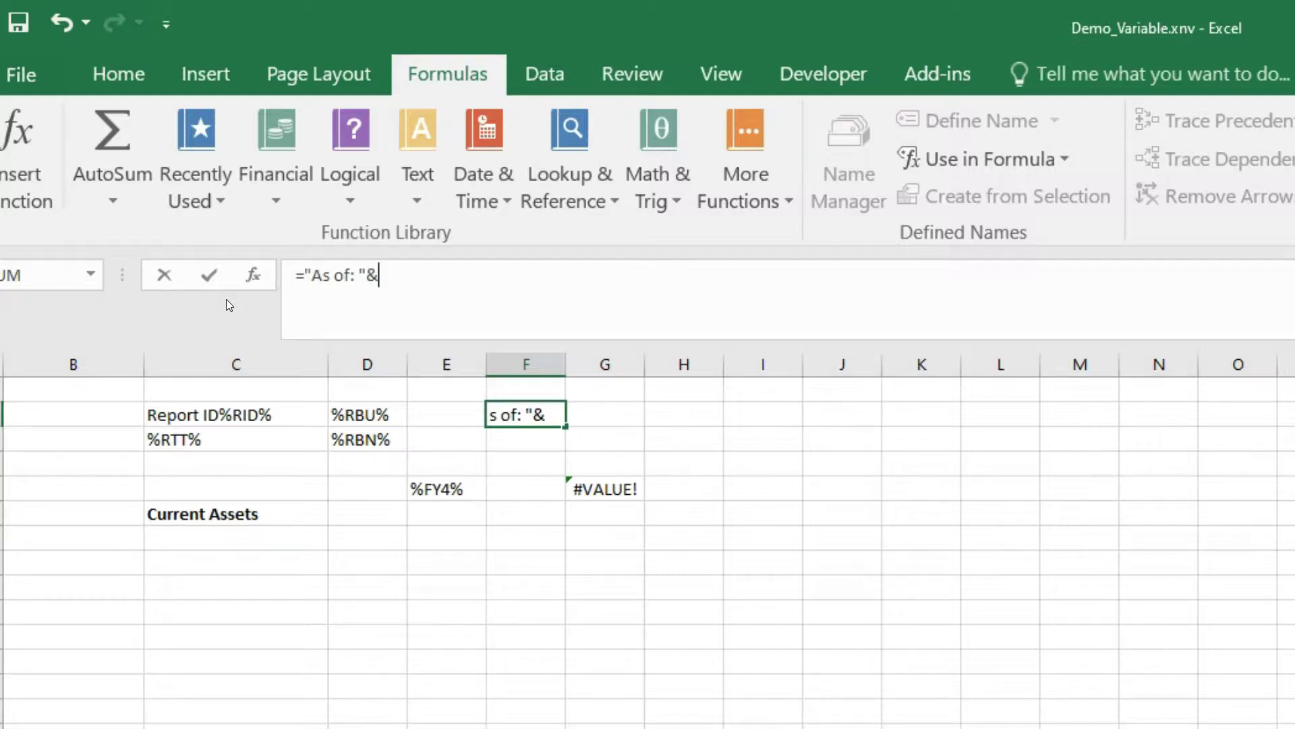
type("TEXT(")
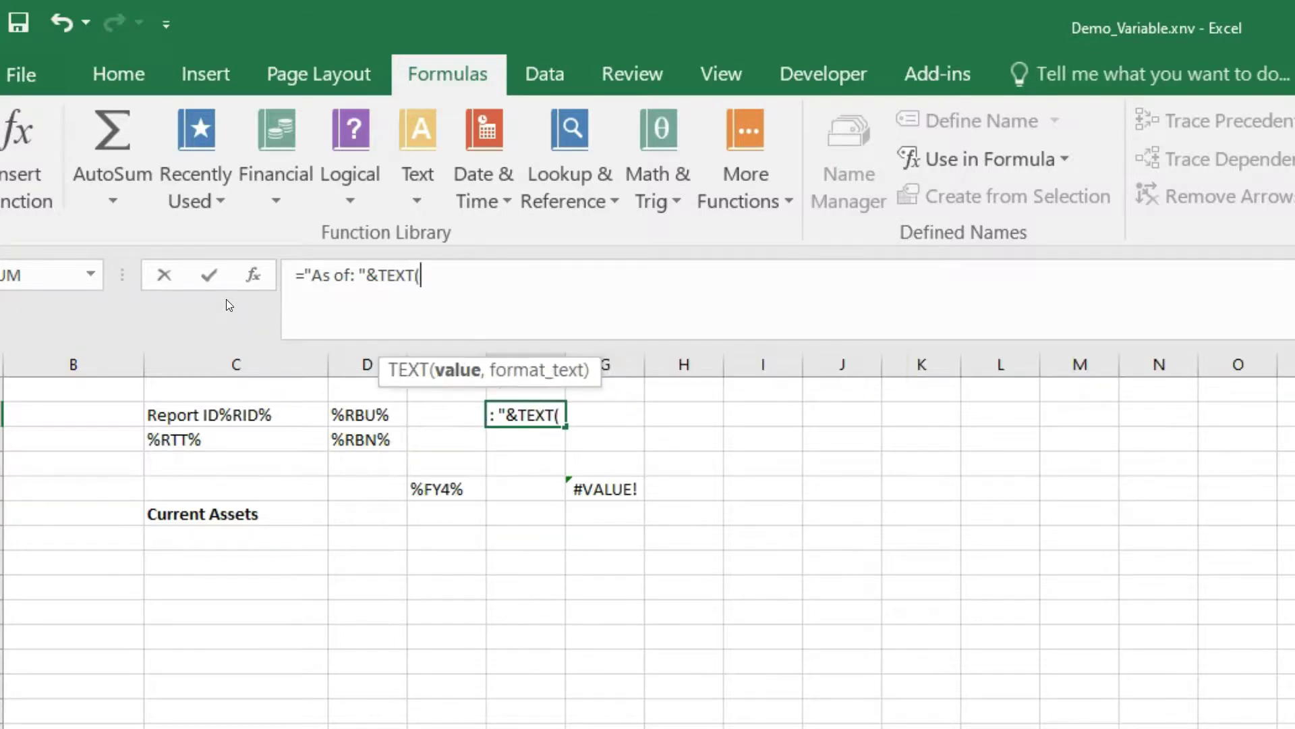
type("A")
type("S")
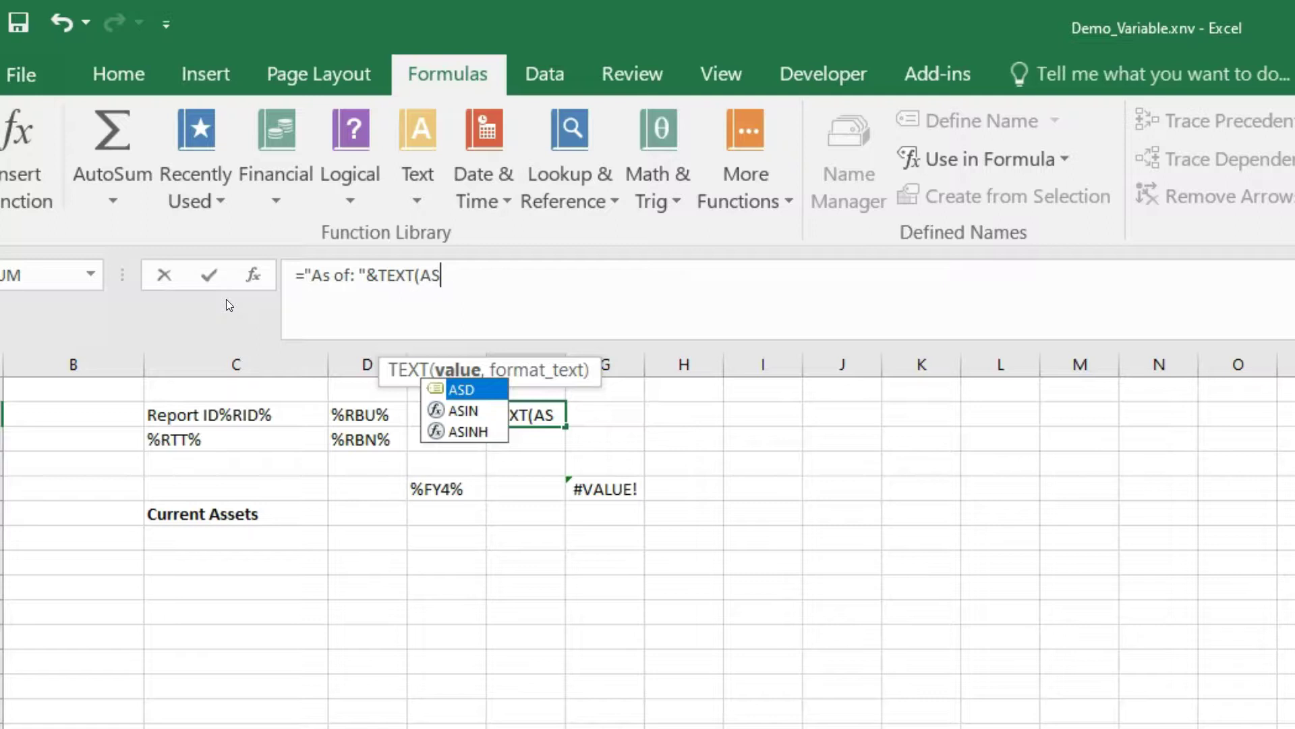
type("D,")
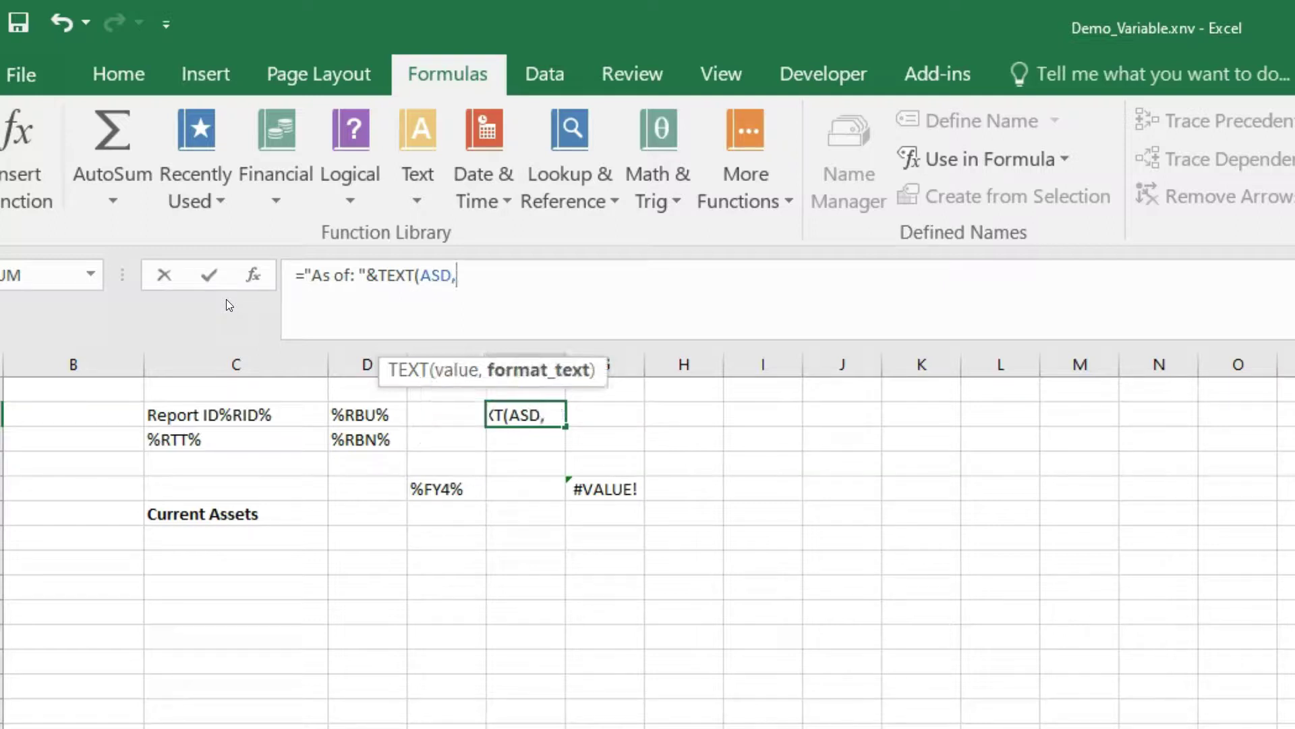
type("\"mm")
key("BackSpace")
key("BackSpace")
type("MM")
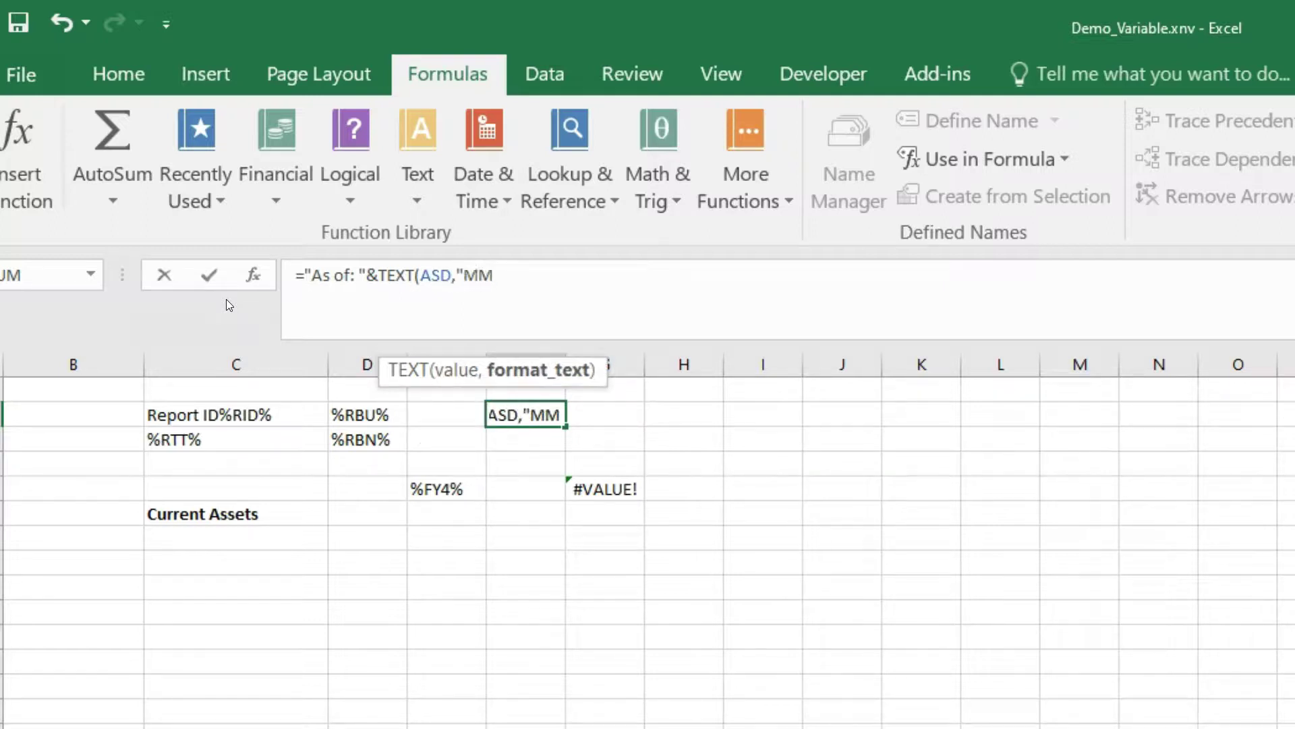
type("MM DD,YYYY")
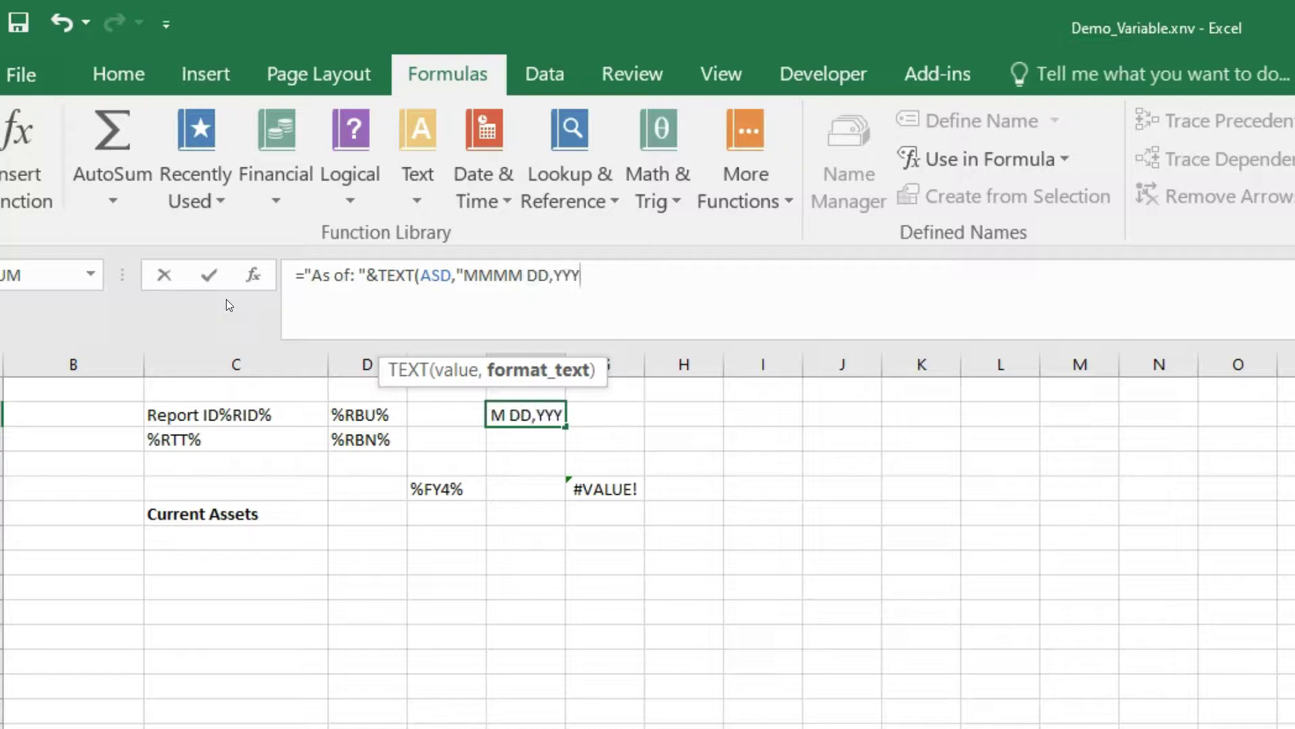
type("\")")
key("Return")
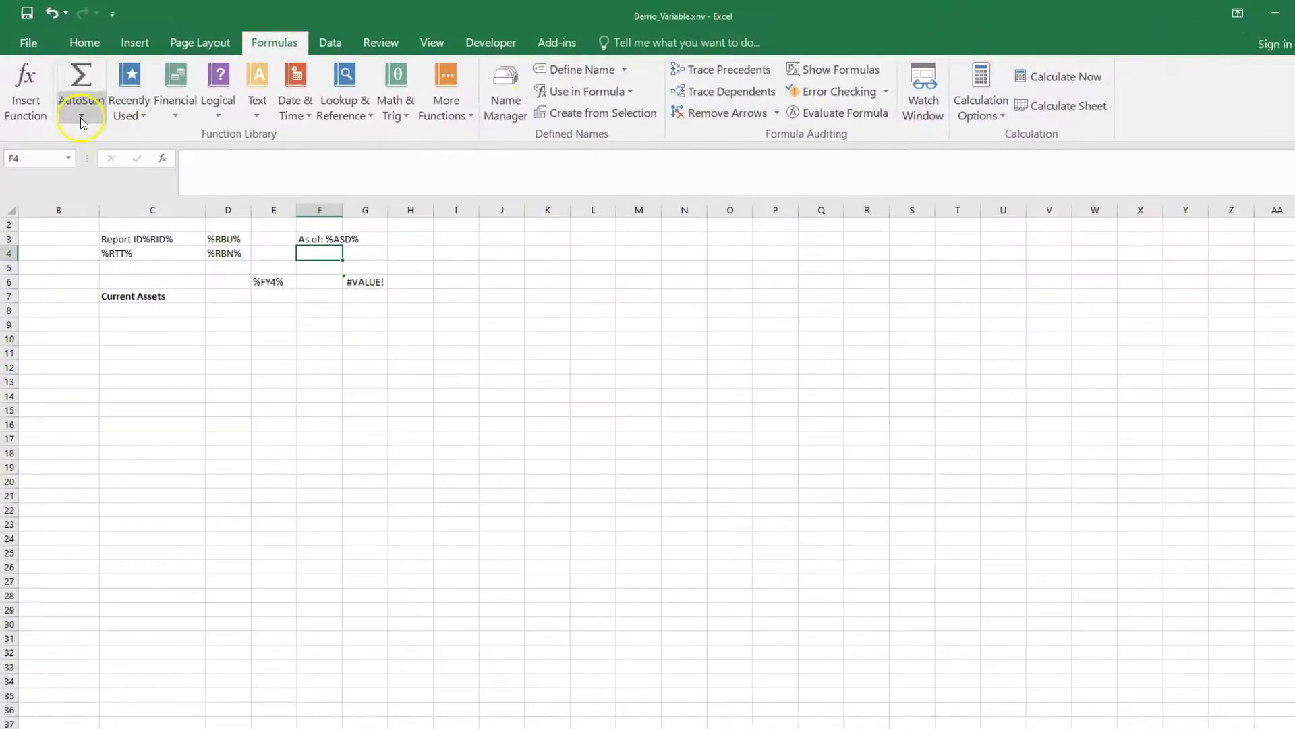
Run the current report and check the labelled as-of date in cell F3 of the output.
left_click(548, 46)
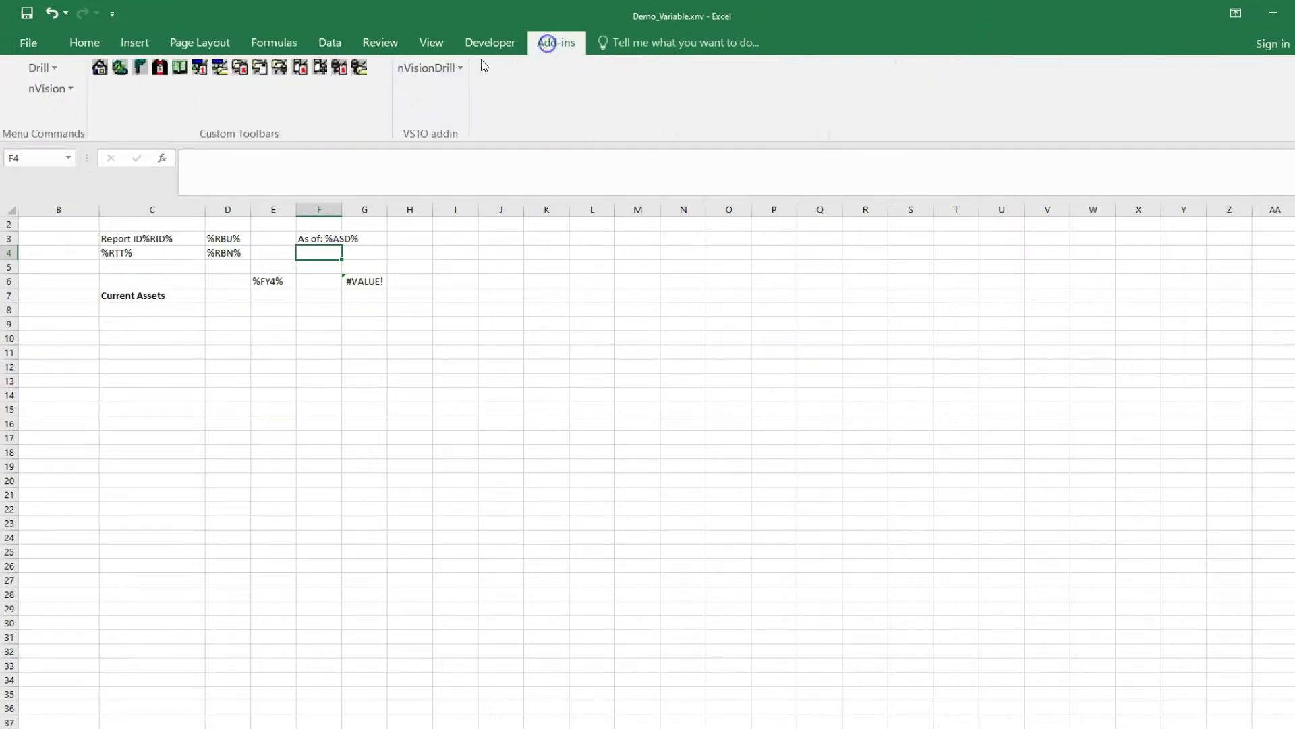
left_click(57, 89)
left_click(73, 255)
left_click(339, 239)
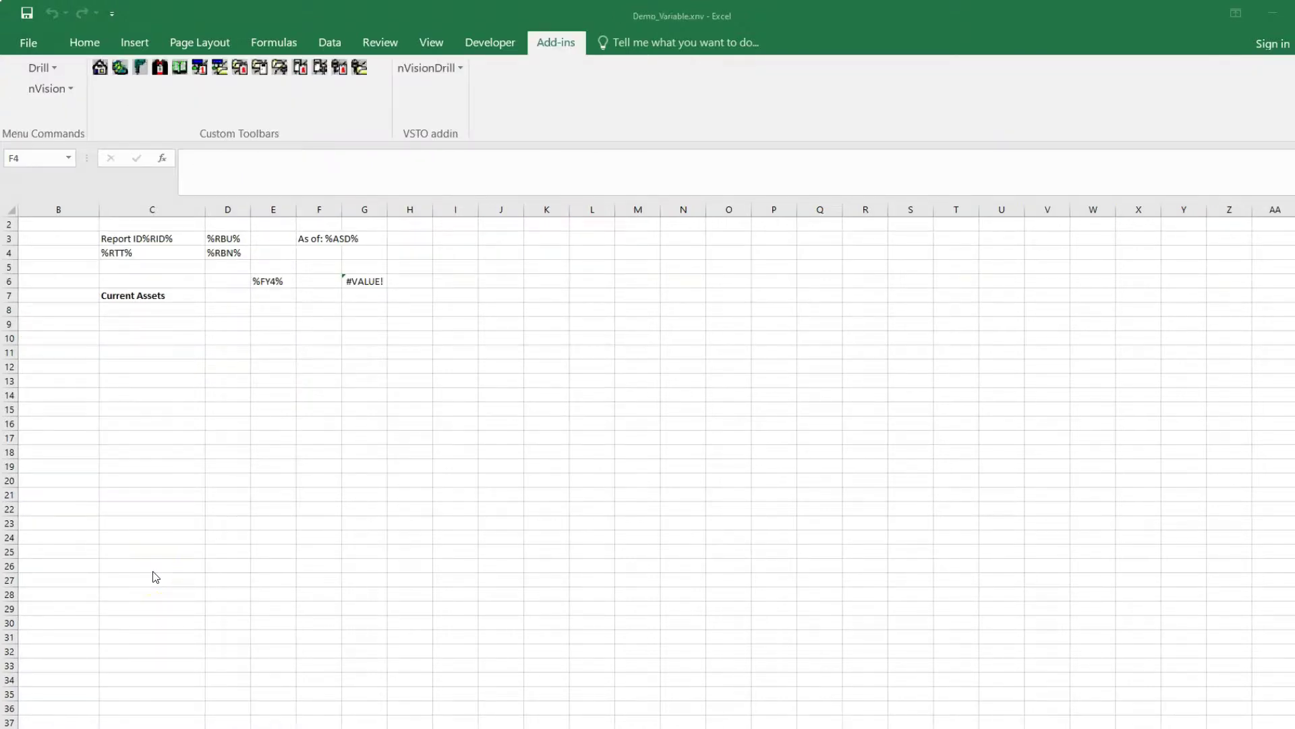
Define cell AE13, below the as-of date variable, with the Scope-Related variable SFD, leaving its scope field blank.
left_click(158, 297)
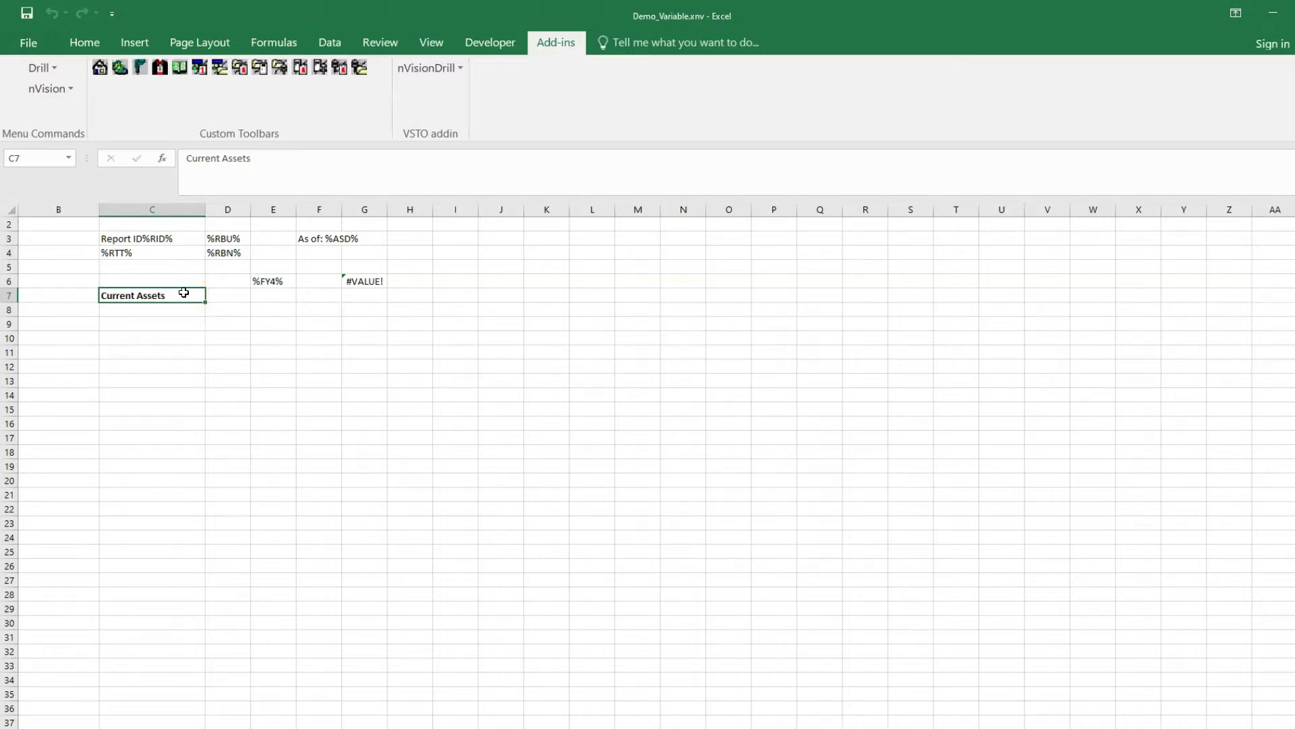
left_click(1030, 396)
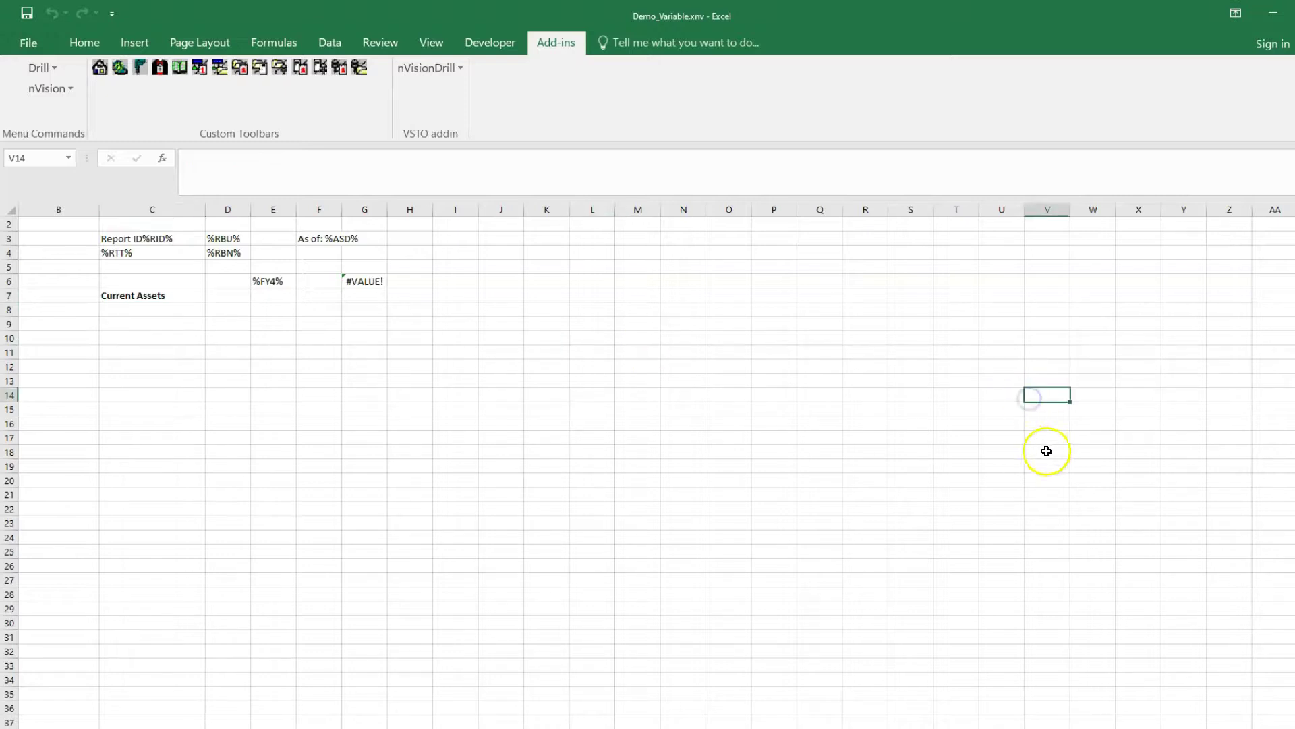
key("Right")
key("Right")
key("Right")
key("Right")
key("Right")
key("Right")
key("Right")
key("Right")
key("Right")
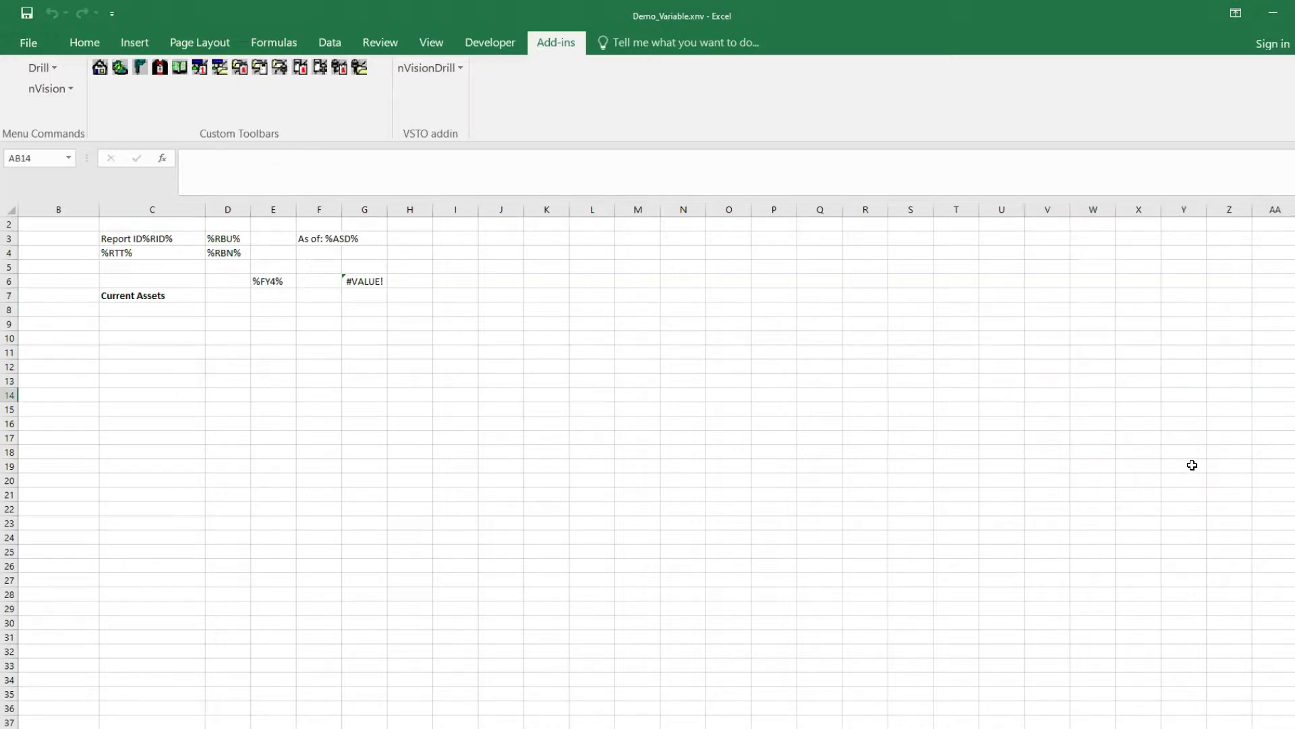
left_click(1265, 380)
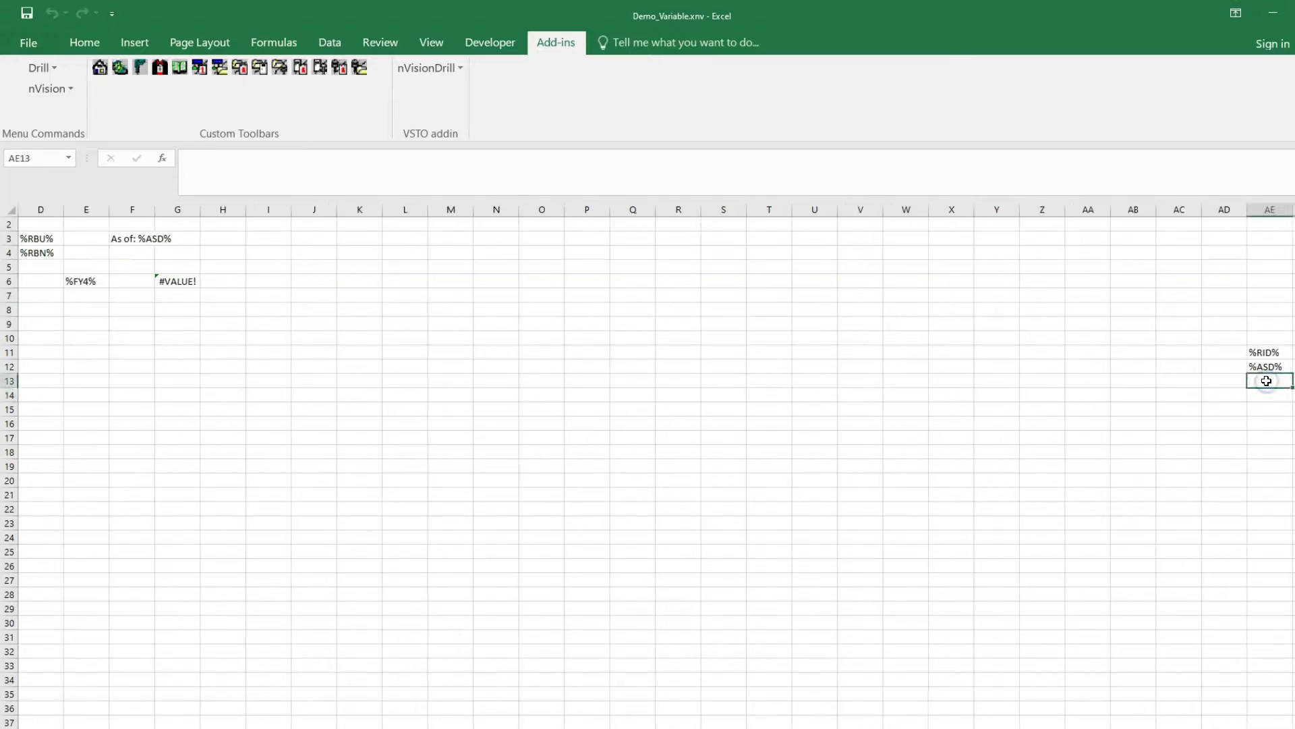
left_click(48, 88)
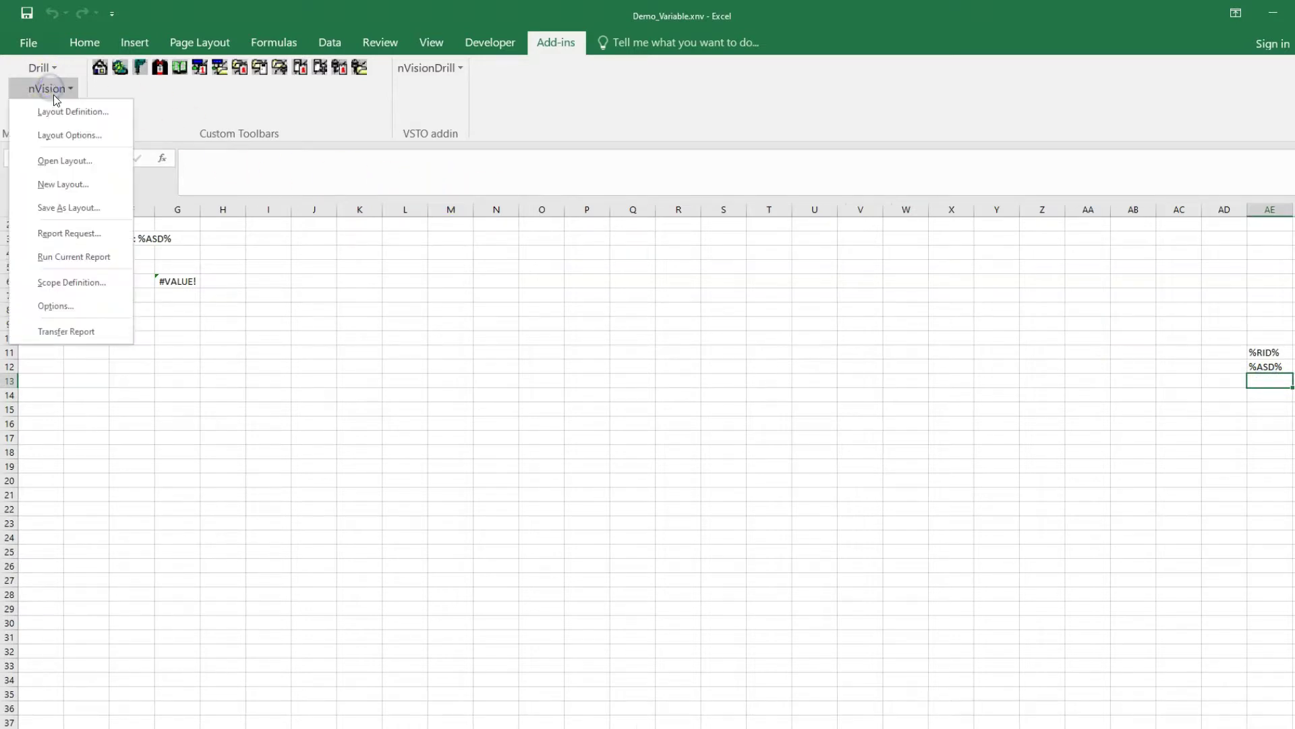
left_click(56, 108)
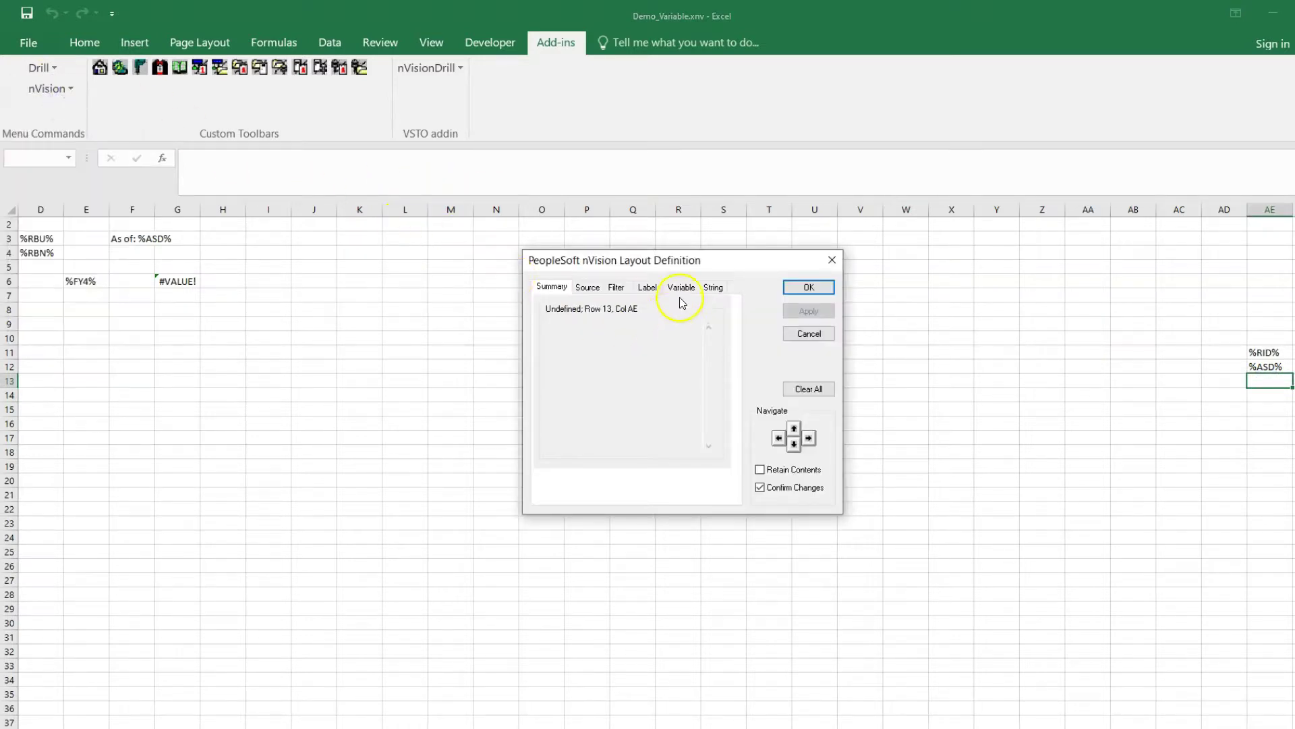
left_click(680, 289)
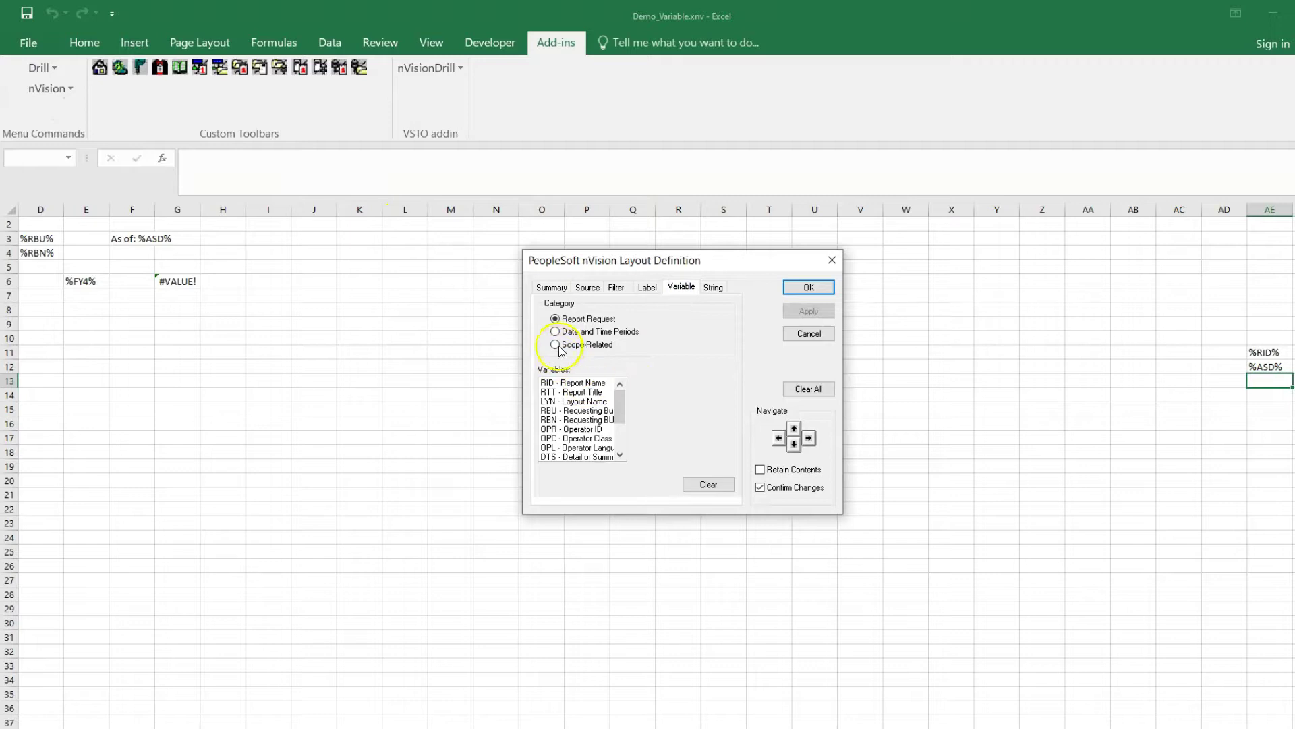
left_click(555, 344)
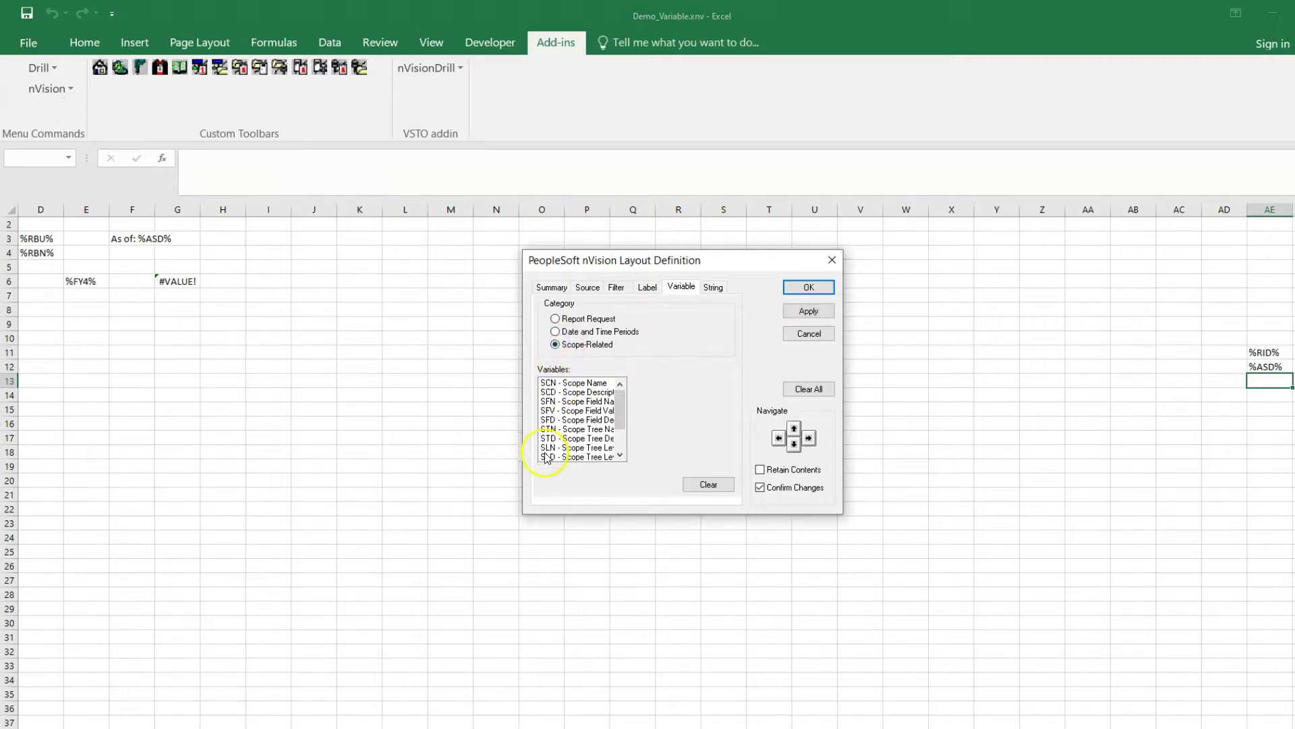
left_click(552, 420)
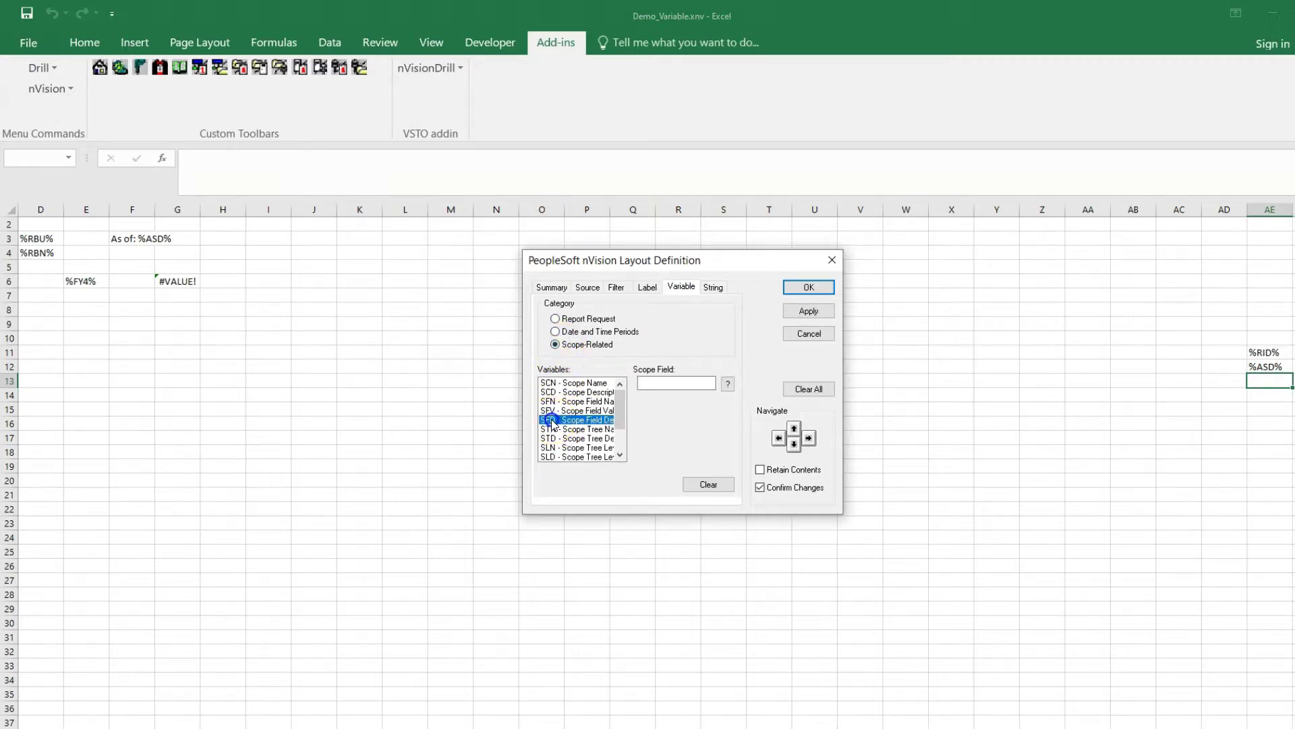
left_click(795, 312)
left_click(804, 288)
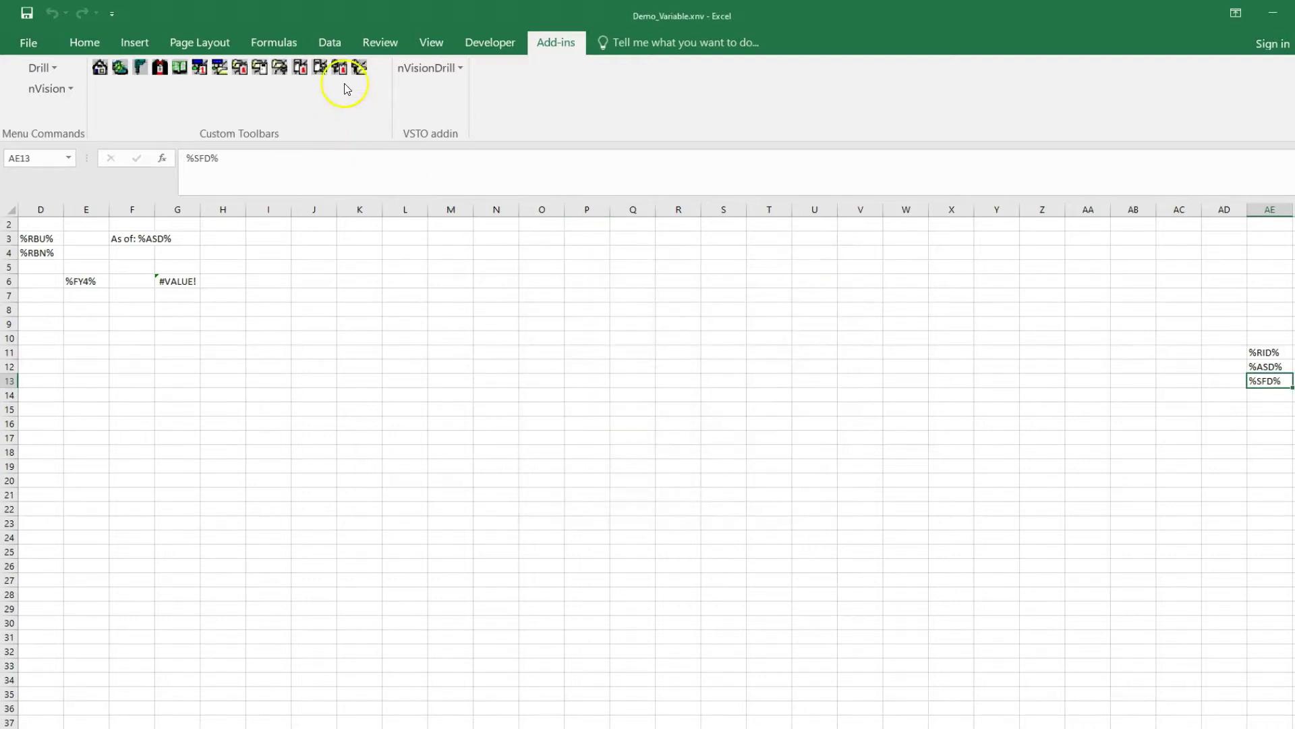
Define the workbook-scoped name SFD for cell AE13.
left_click(280, 42)
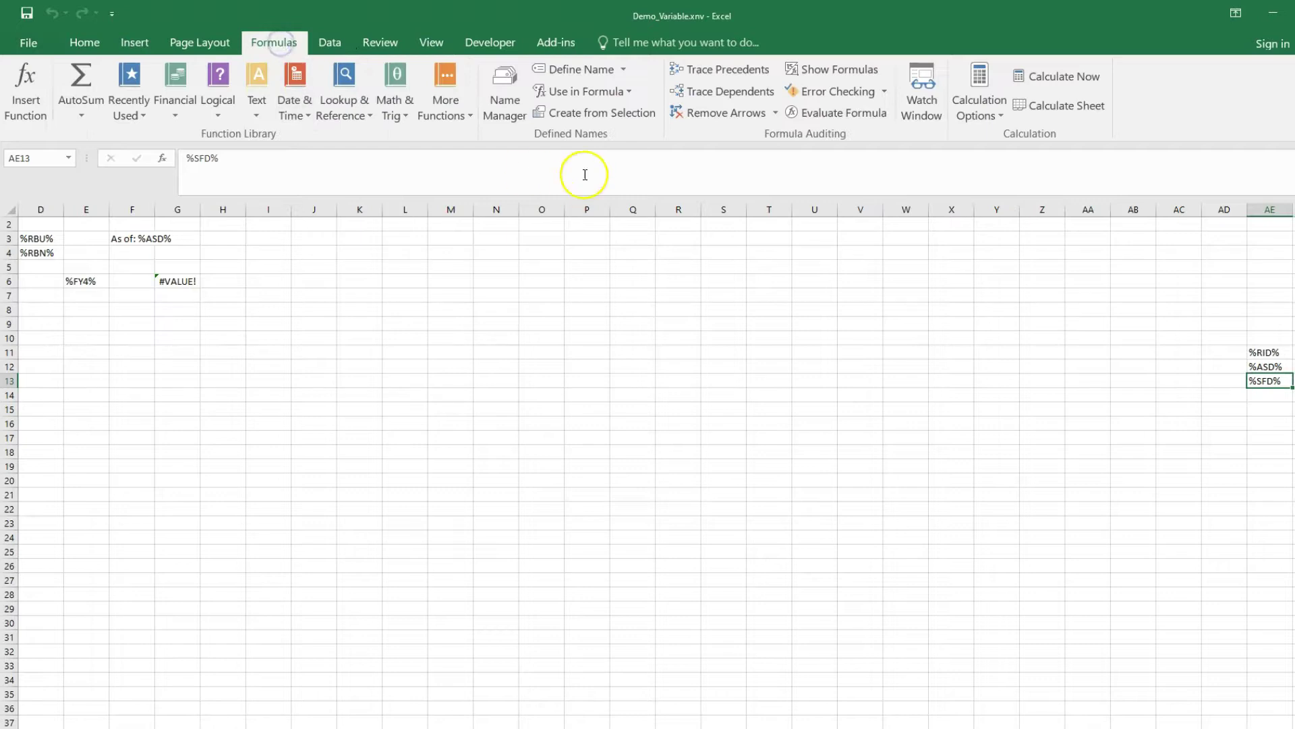
left_click(580, 69)
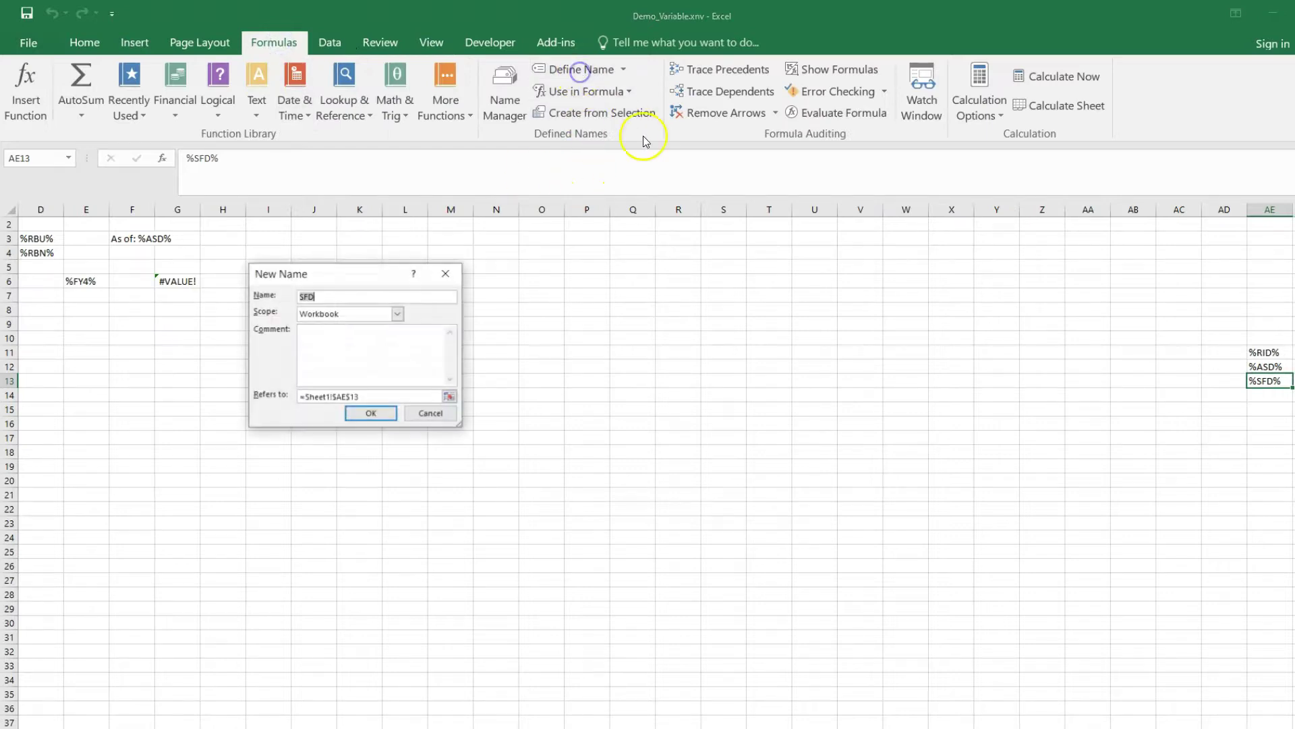
left_click(324, 294)
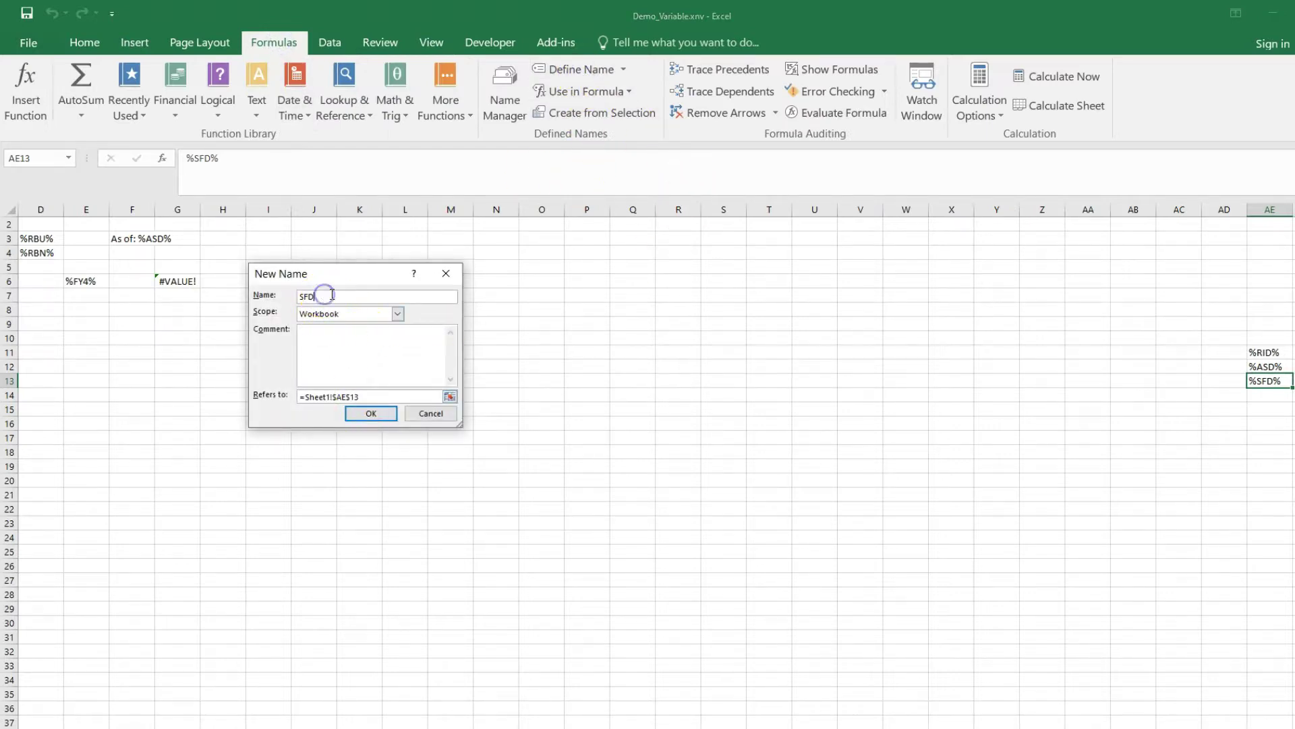
left_click_drag(335, 296, 294, 296)
left_click(370, 412)
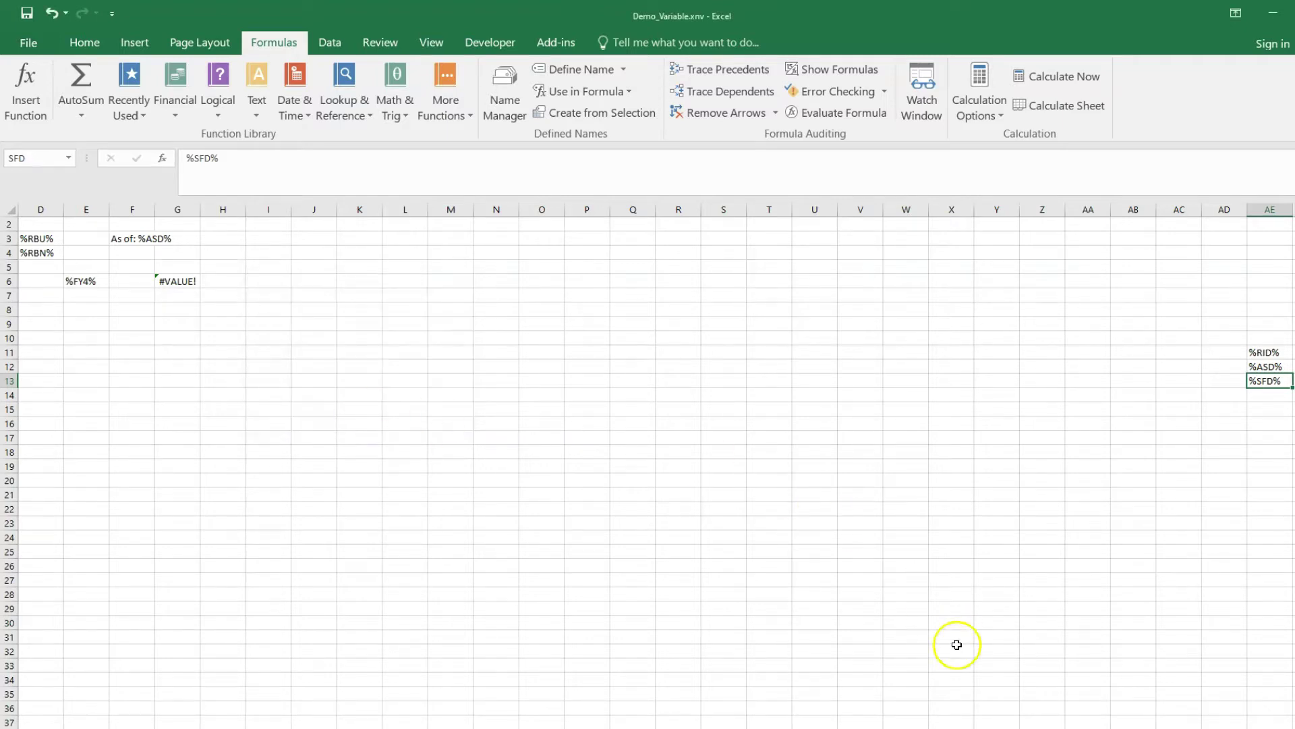
Change the Current Assets label in cell C7 to the formula ="Current Assets in "&SFD&" Category".
scroll(957, 642, "left", 2)
scroll(648, 466, "left", 1)
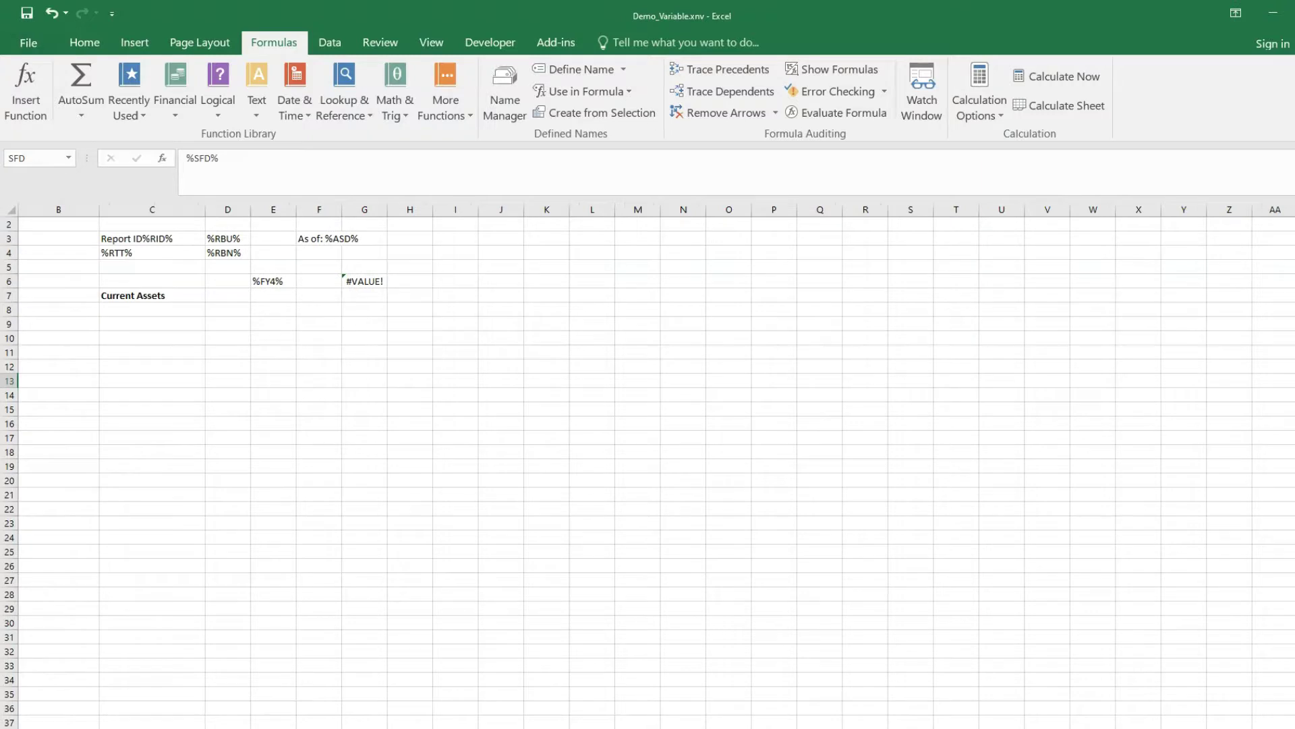
left_click(148, 297)
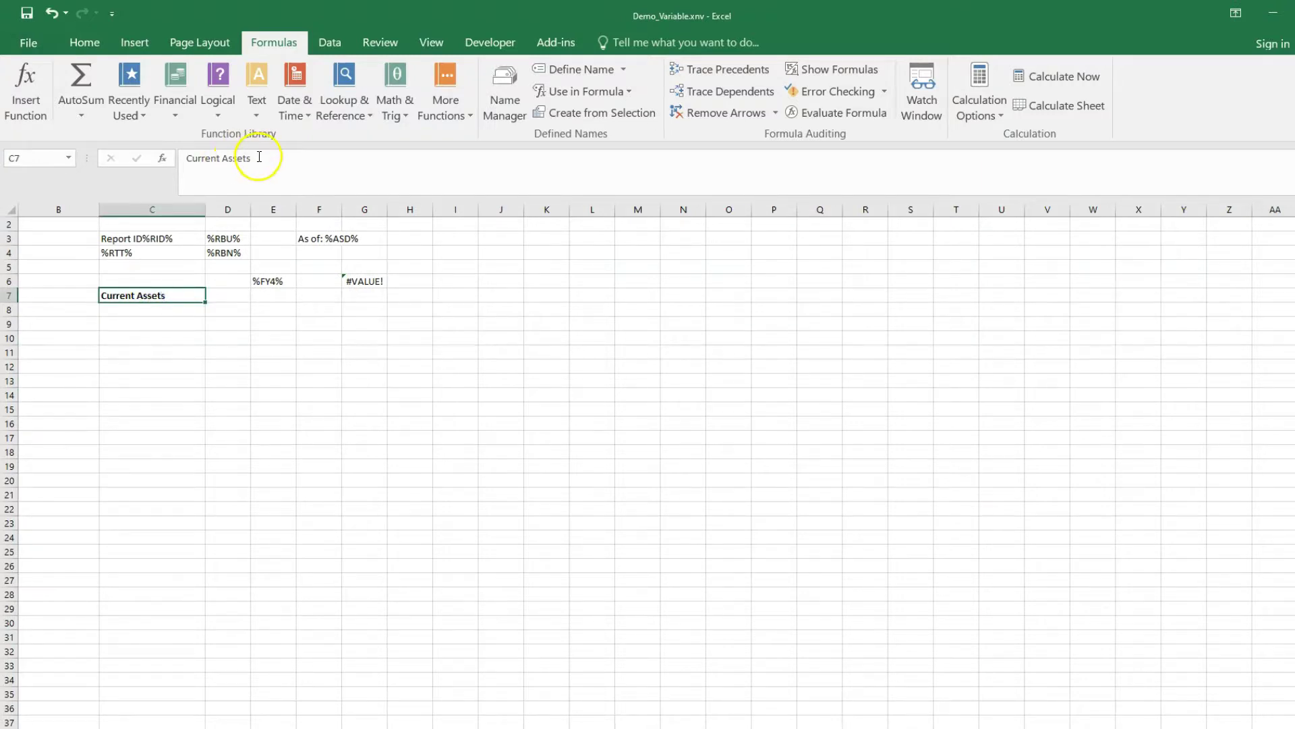
left_click(186, 160)
type("=")
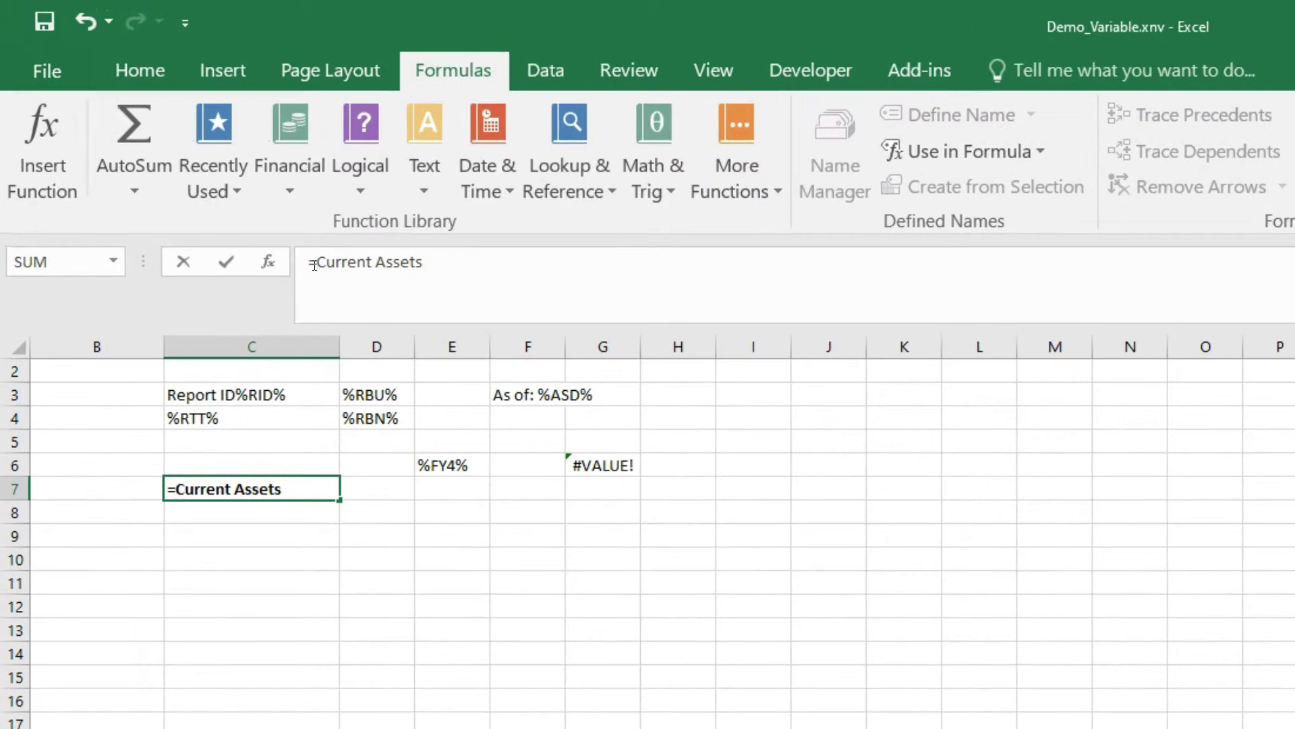
type("\"")
left_click(455, 265)
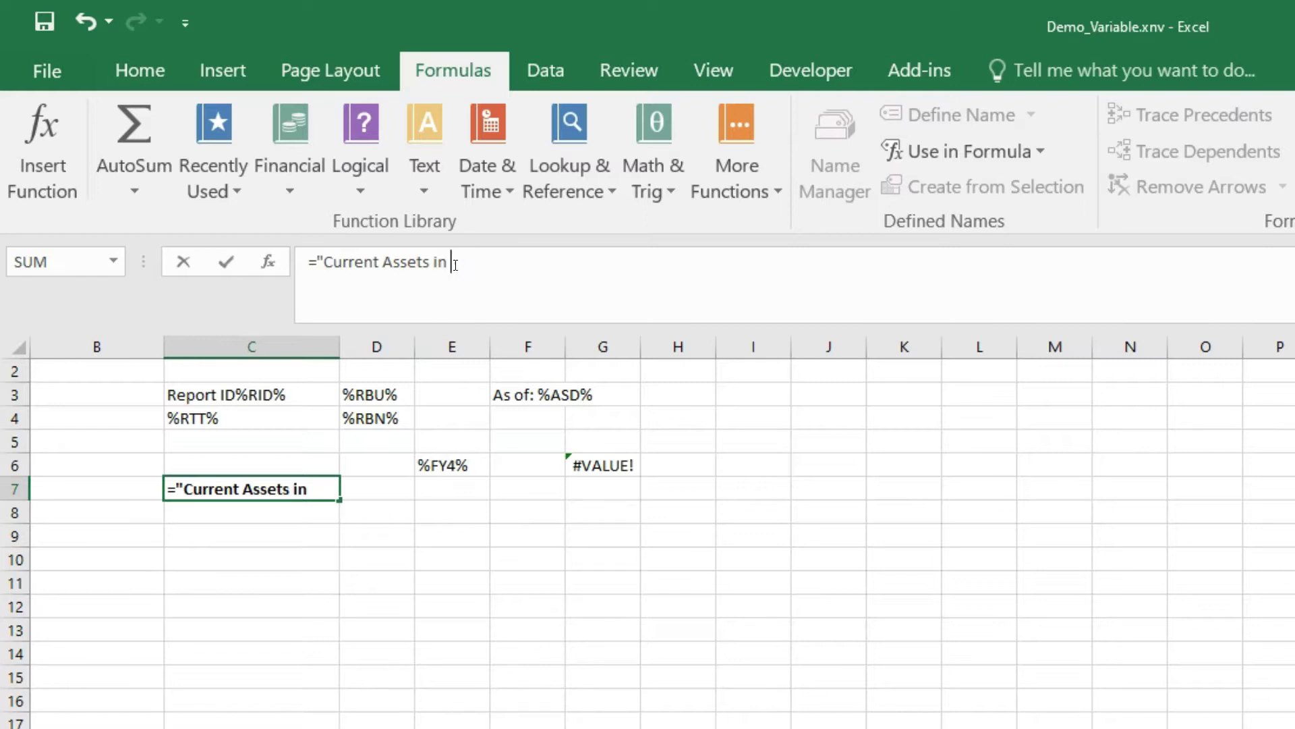
type("in \"&S")
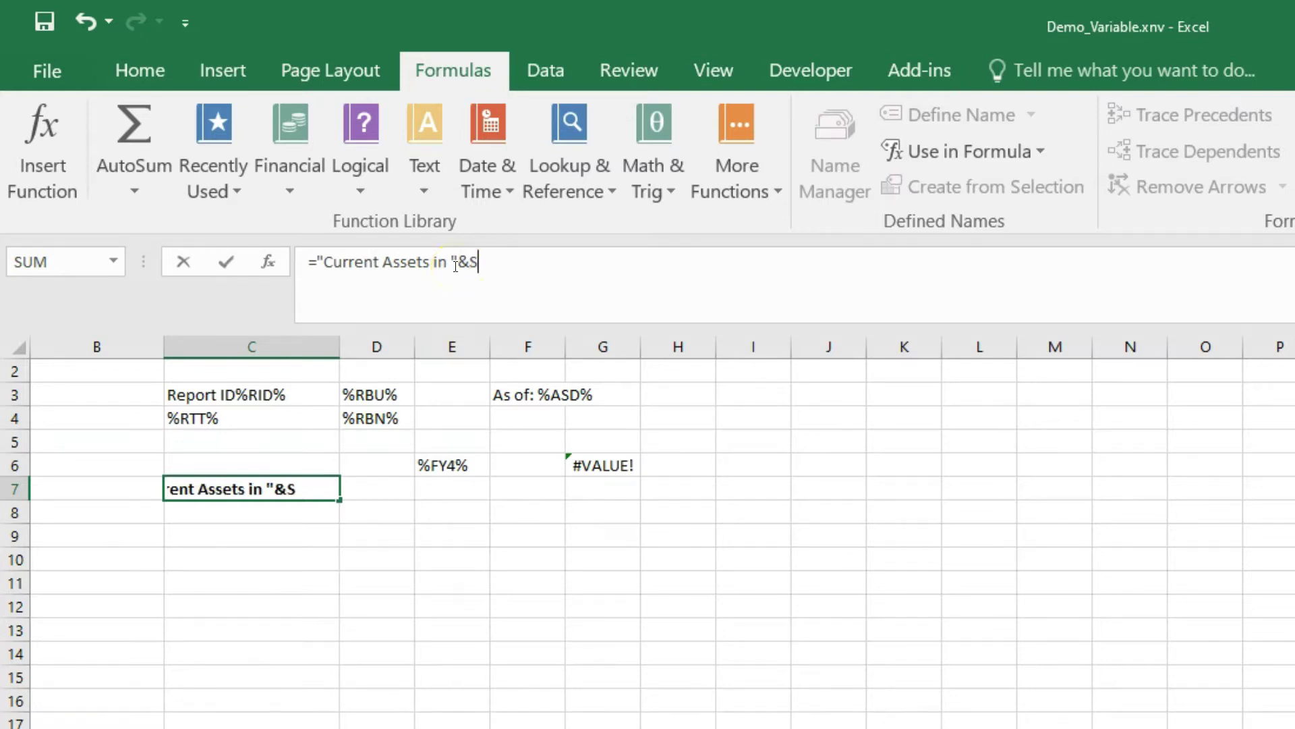
type("FD&\" Category")
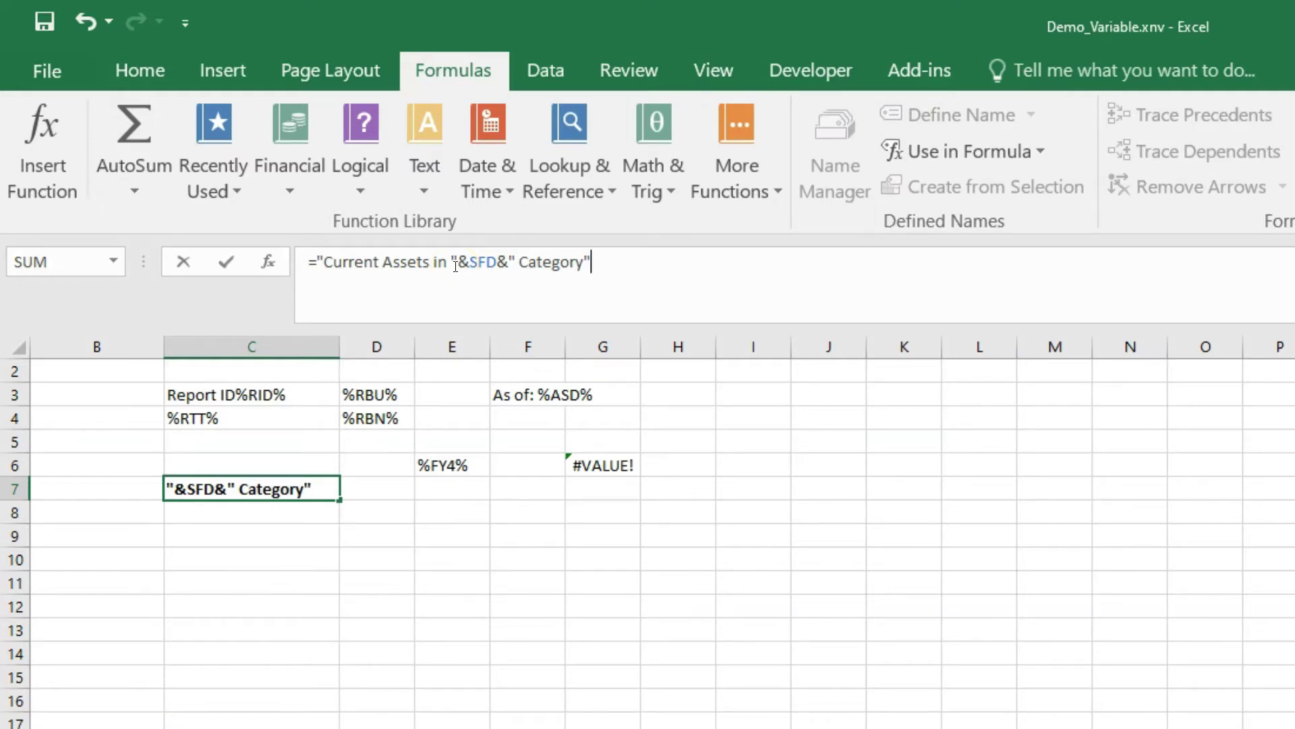
key("Return")
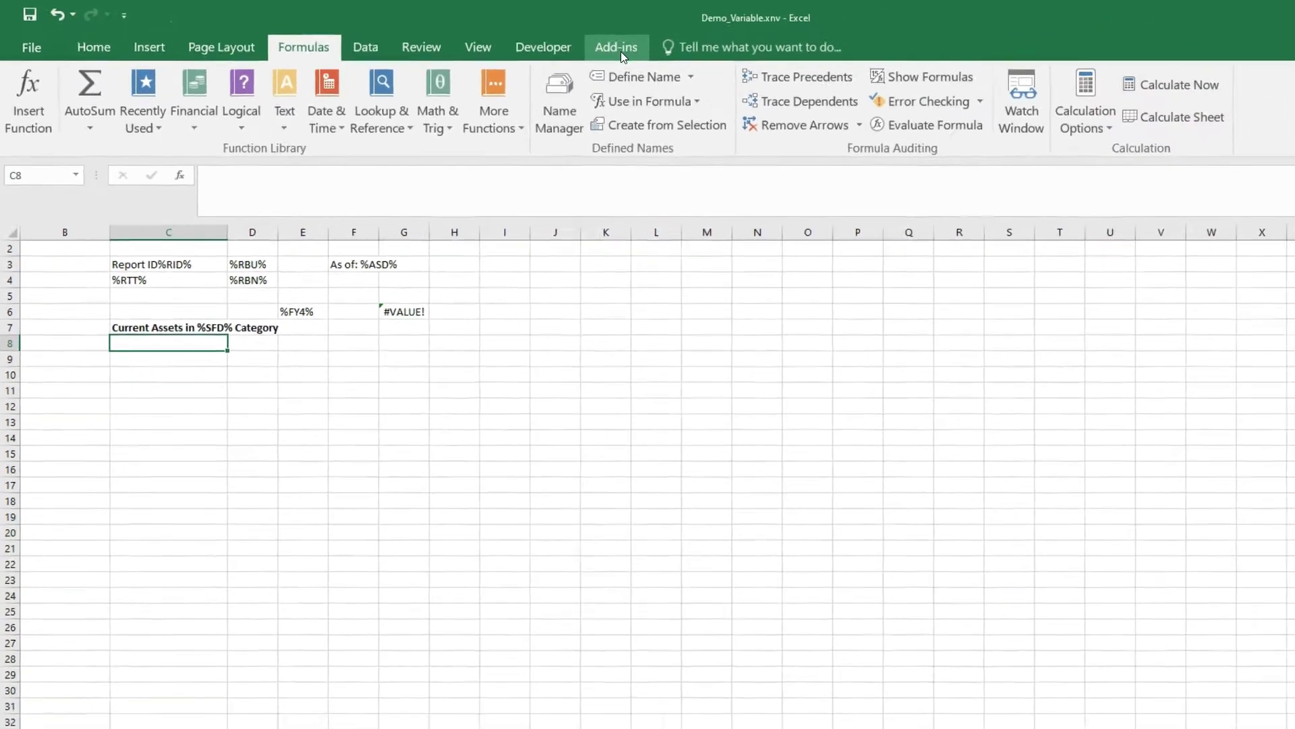
Run the report from the layout with the scope-based Current Assets label.
left_click(616, 47)
left_click(44, 108)
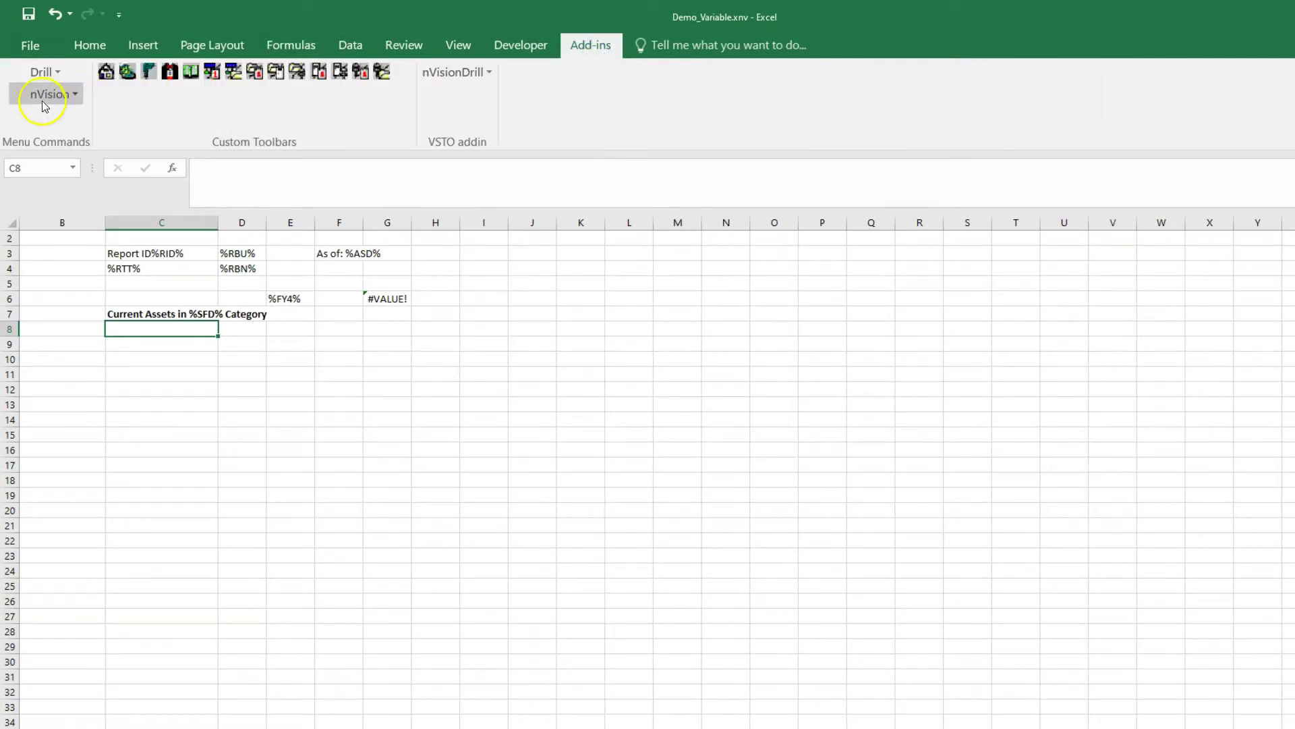
left_click(78, 272)
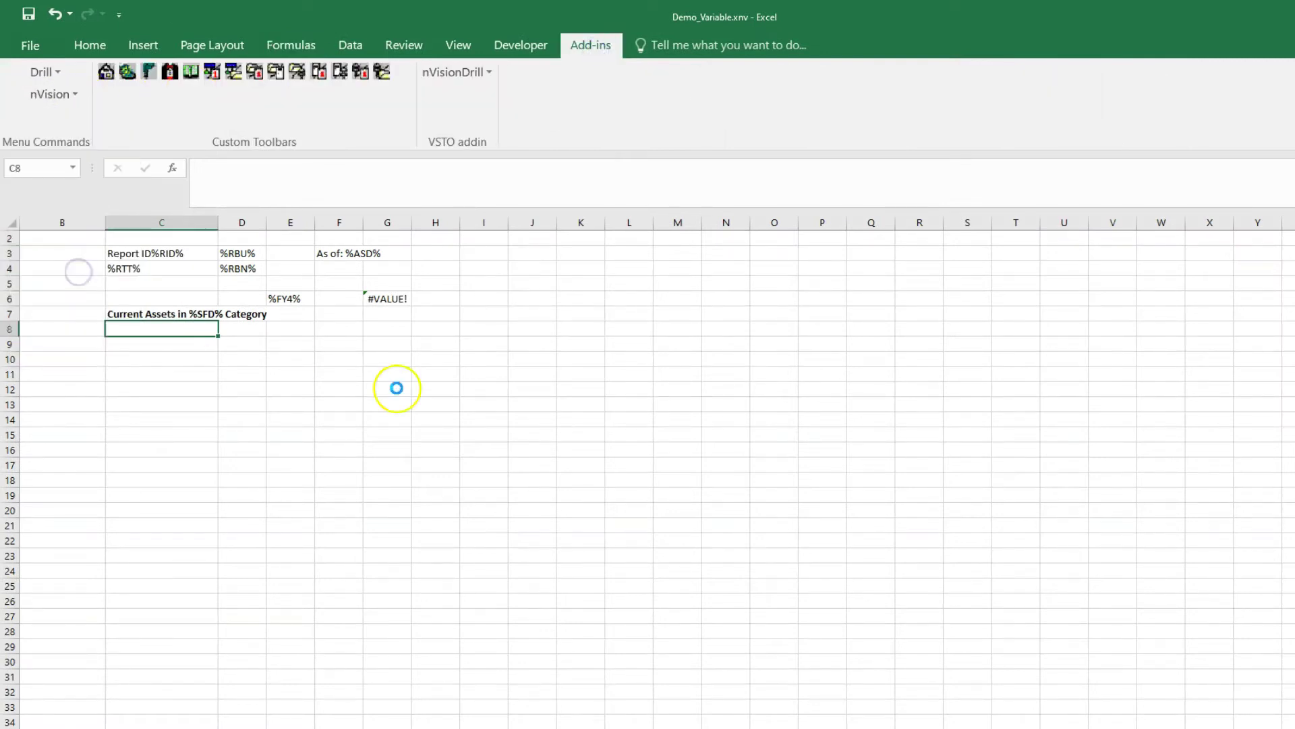